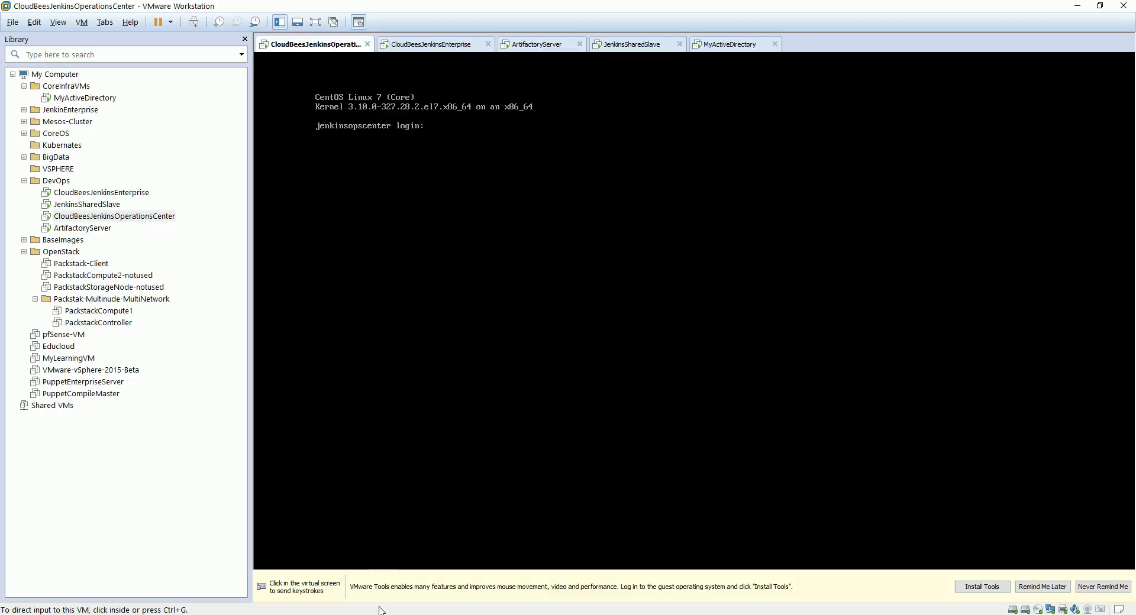
Step: Switch to the MyActiveDirectory virtual machine and send the secure sign-in key combination to it
click(710, 44)
click(643, 217)
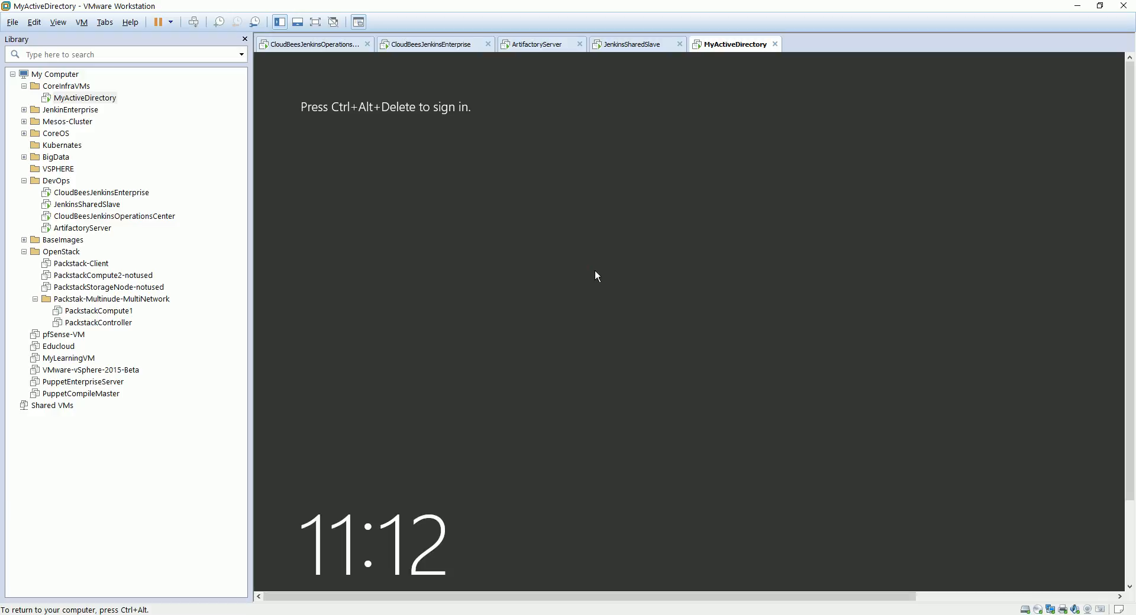
key(ctrl+alt+Insert)
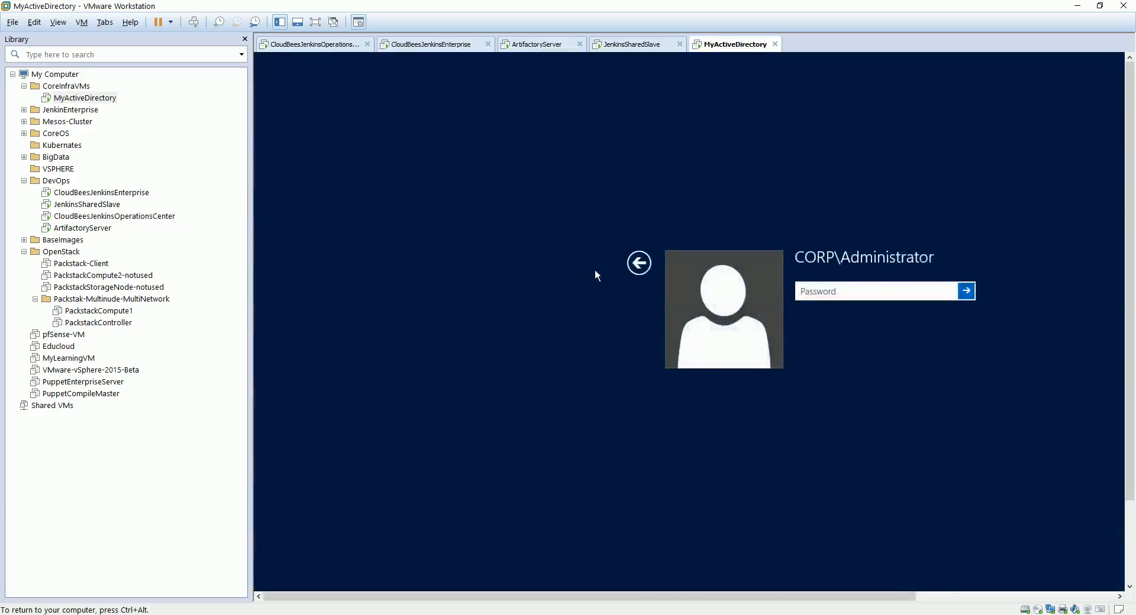
Step: Sign in to the Windows server as CORP\Administrator by entering the account password
click(829, 291)
text(*****)
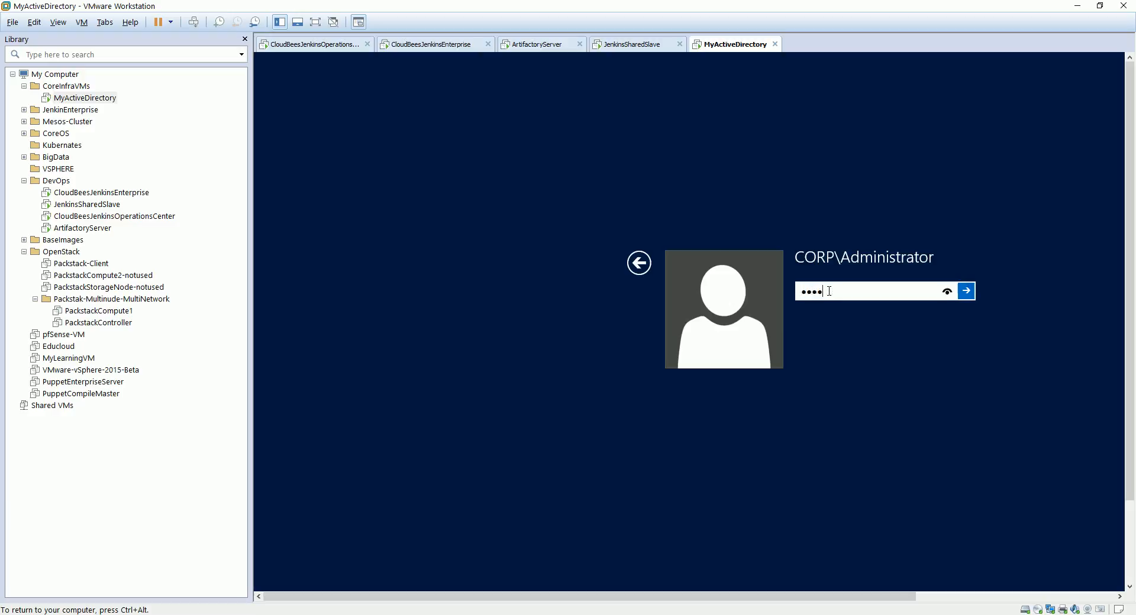
text(****)
key(Return)
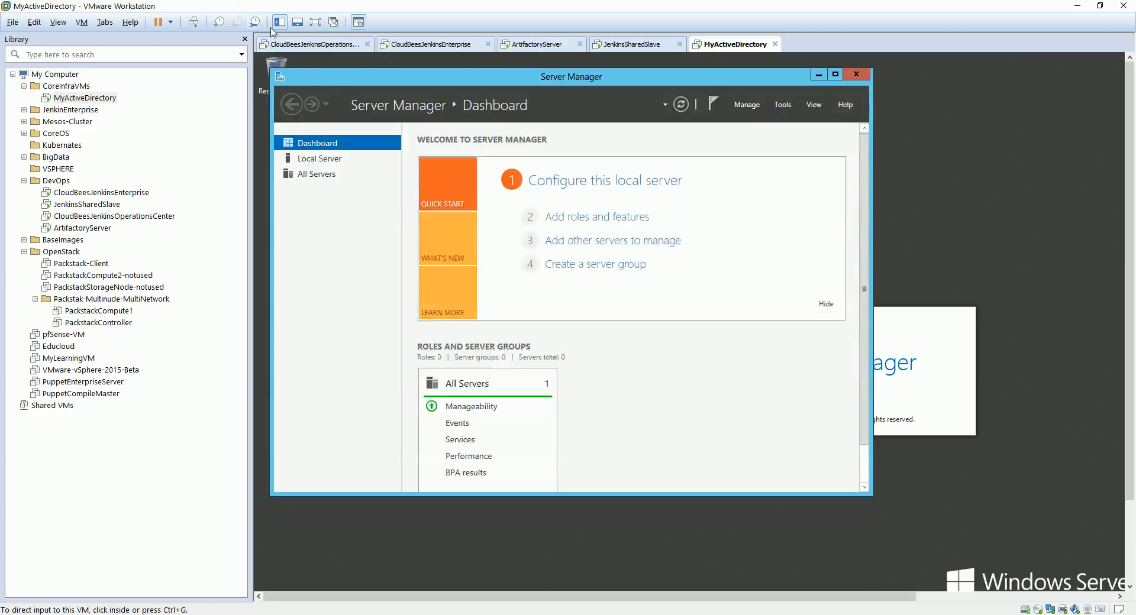
Step: Switch the virtual machine to full-screen view and reposition the Server Manager window
click(315, 22)
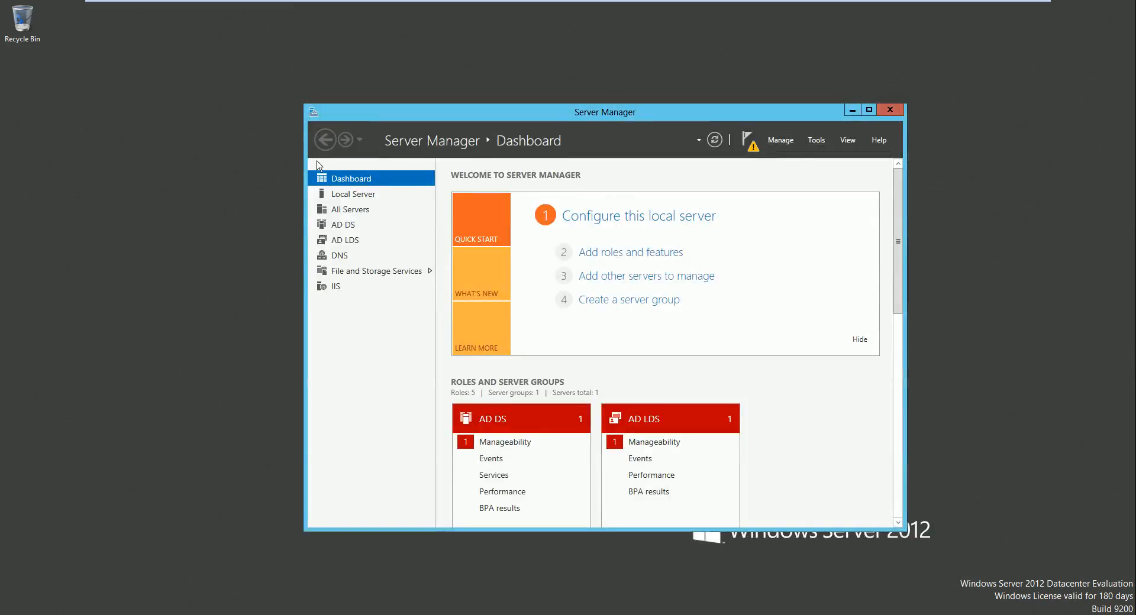
click(775, 140)
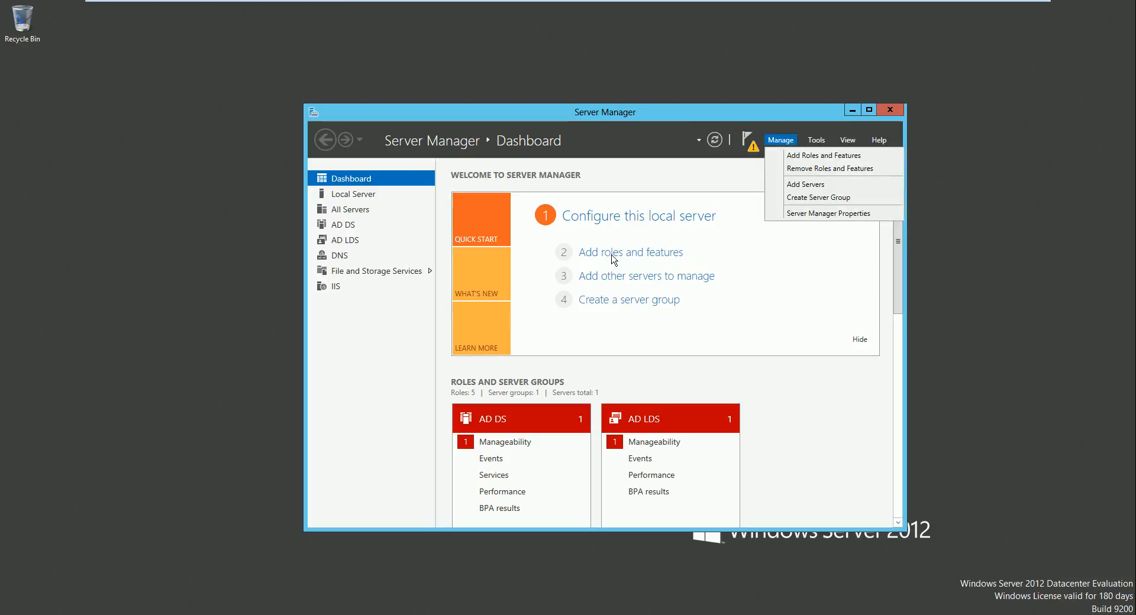
click(608, 116)
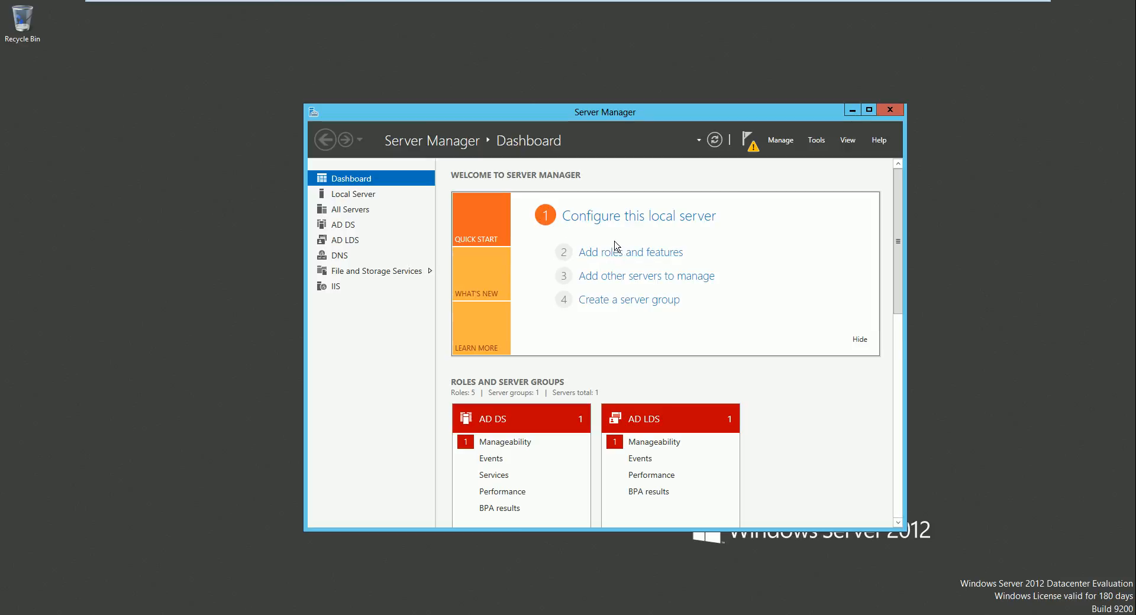
drag(620, 116, 579, 89)
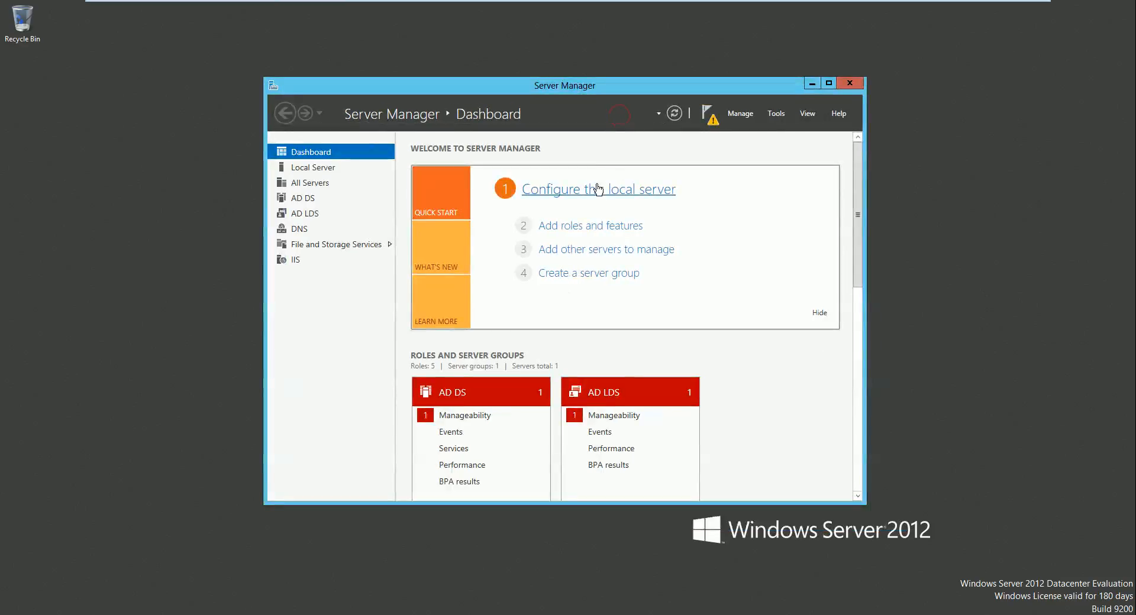
click(565, 233)
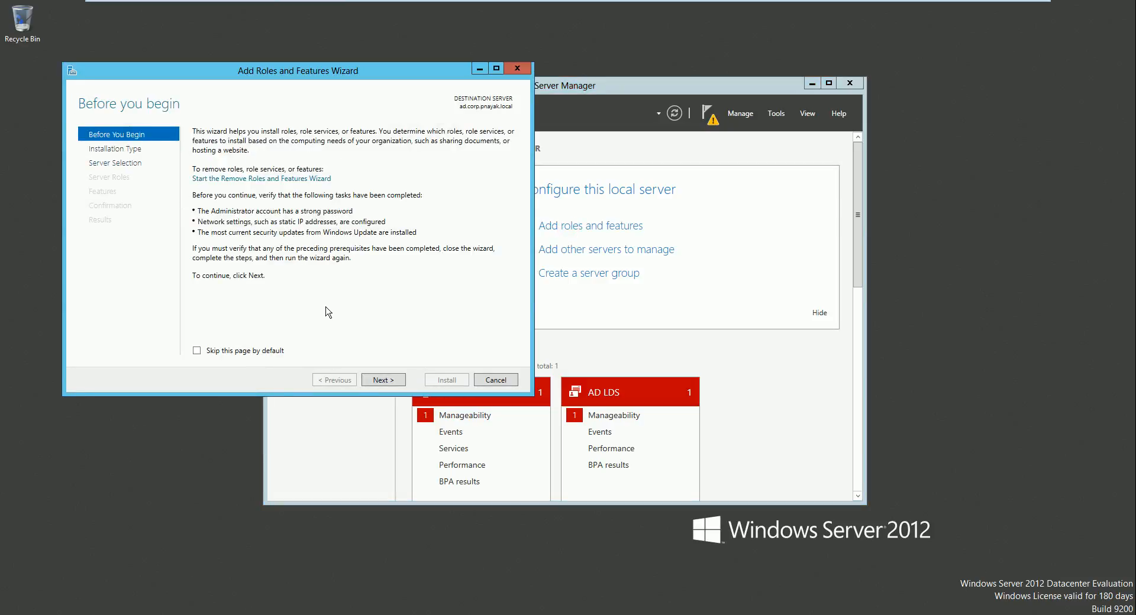
drag(276, 74, 592, 191)
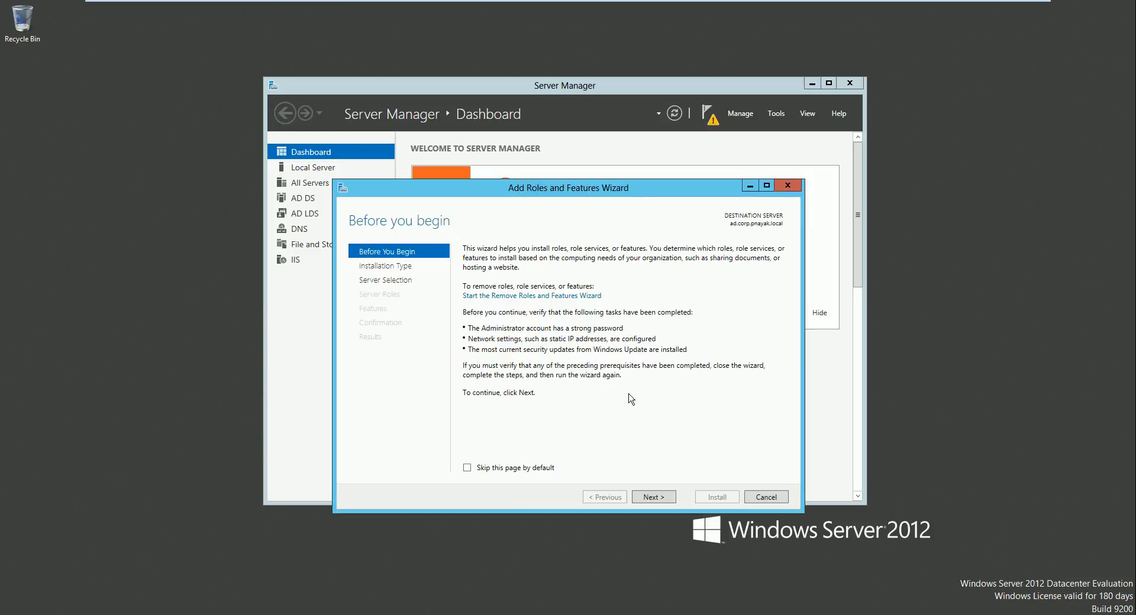
click(763, 498)
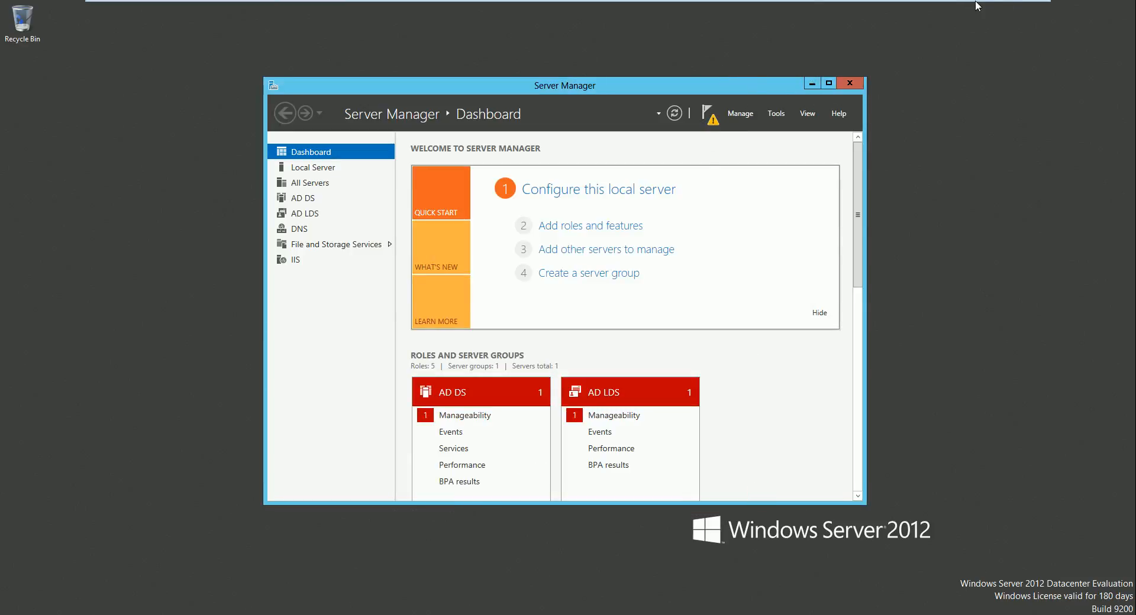
Step: Leave full-screen view and open Active Directory Administrative Center from Server Manager's tools
click(1027, 13)
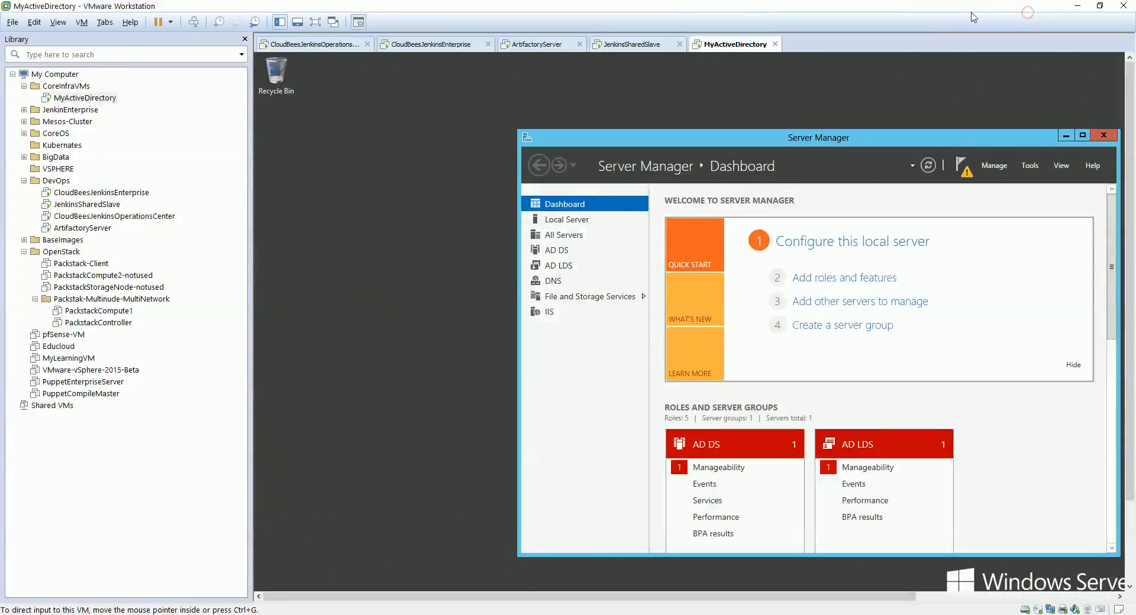
drag(803, 141, 668, 113)
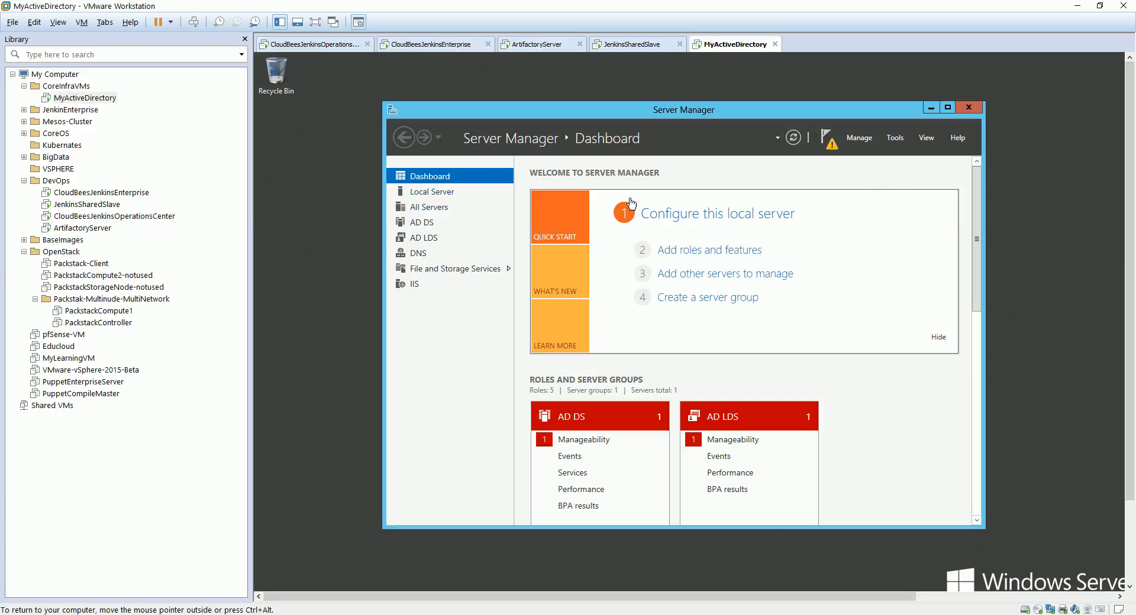
click(895, 138)
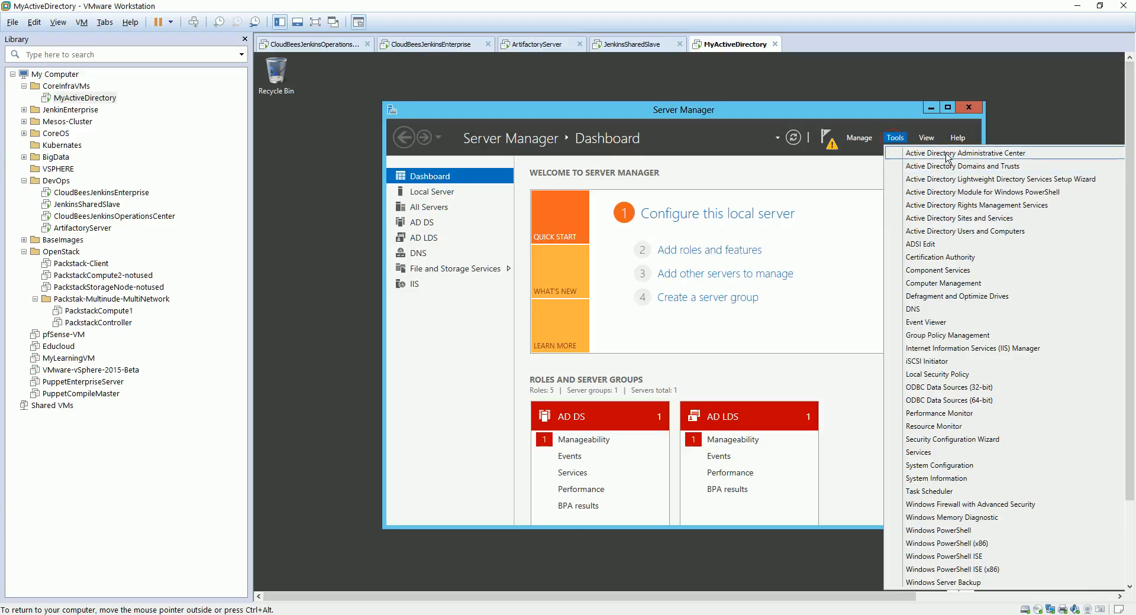
click(999, 154)
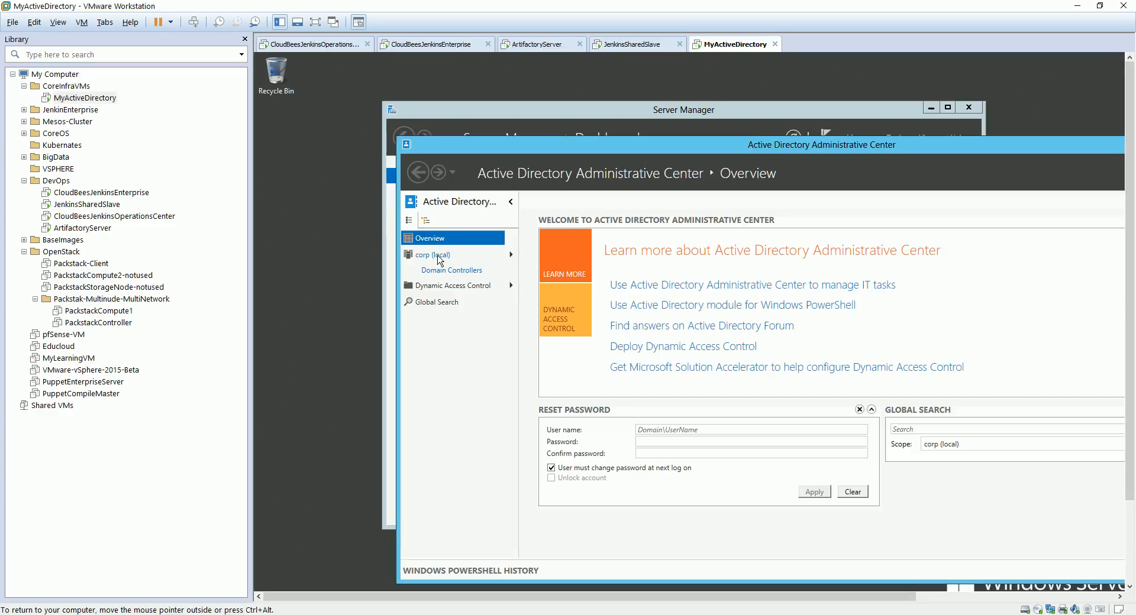
Step: Browse to the Domain Controllers list of the corp (local) domain
click(433, 258)
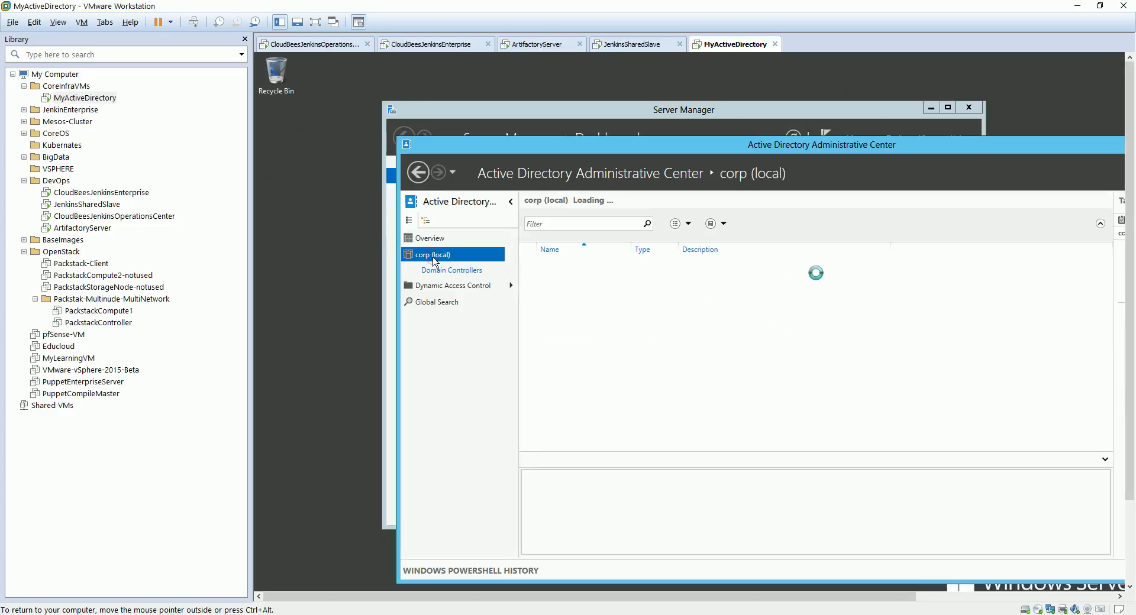
click(444, 271)
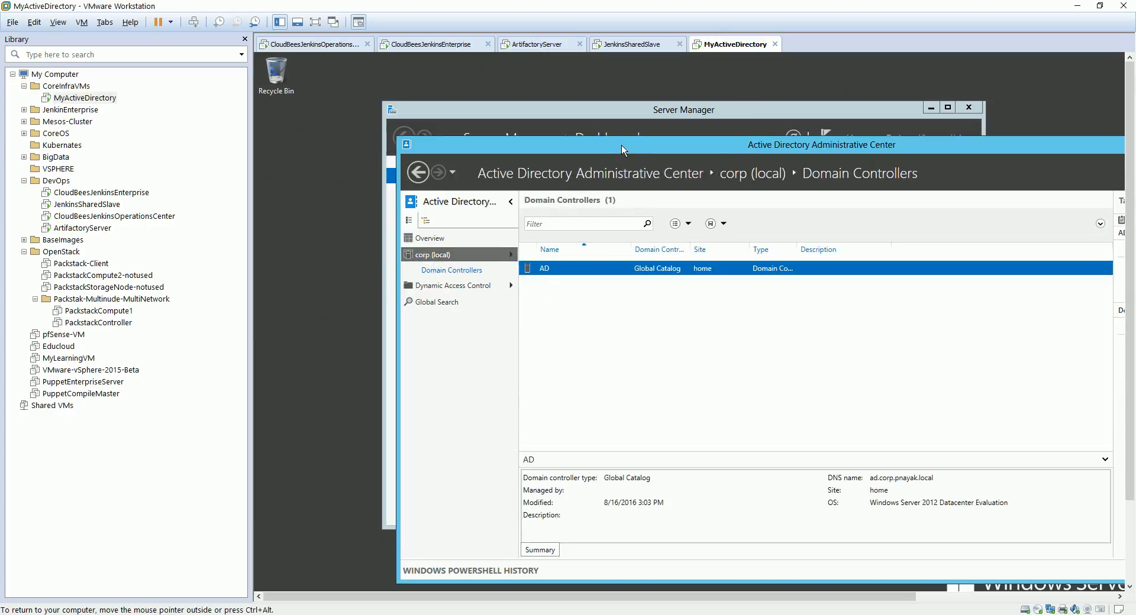
drag(621, 145, 535, 90)
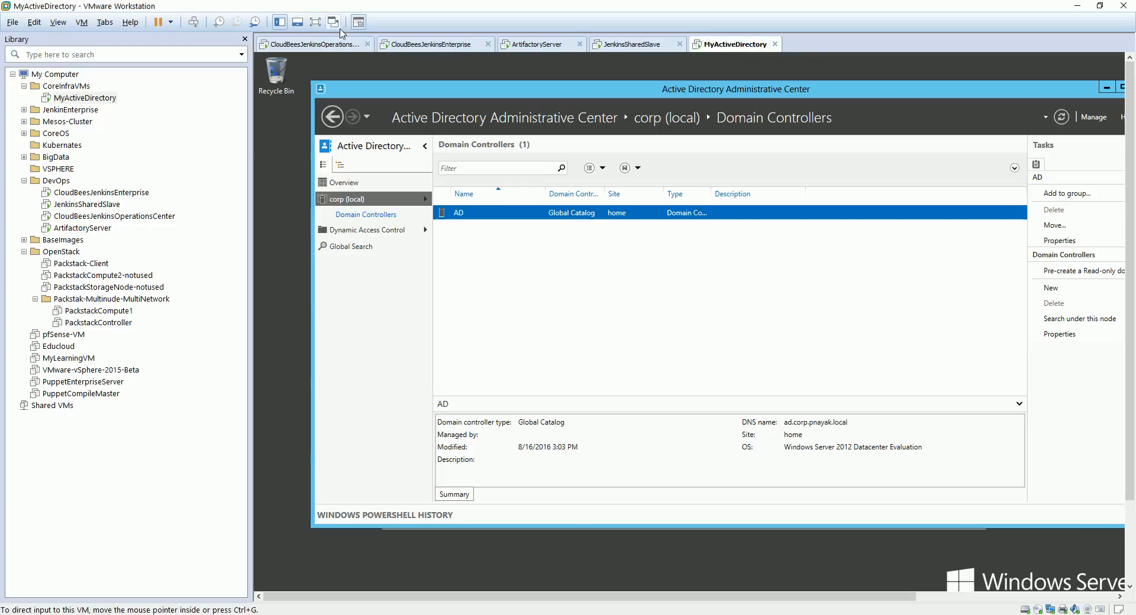
Step: Minimize the workstation and open a maximized PuTTY session to the Jenkins master at 192.168.0.41
click(322, 44)
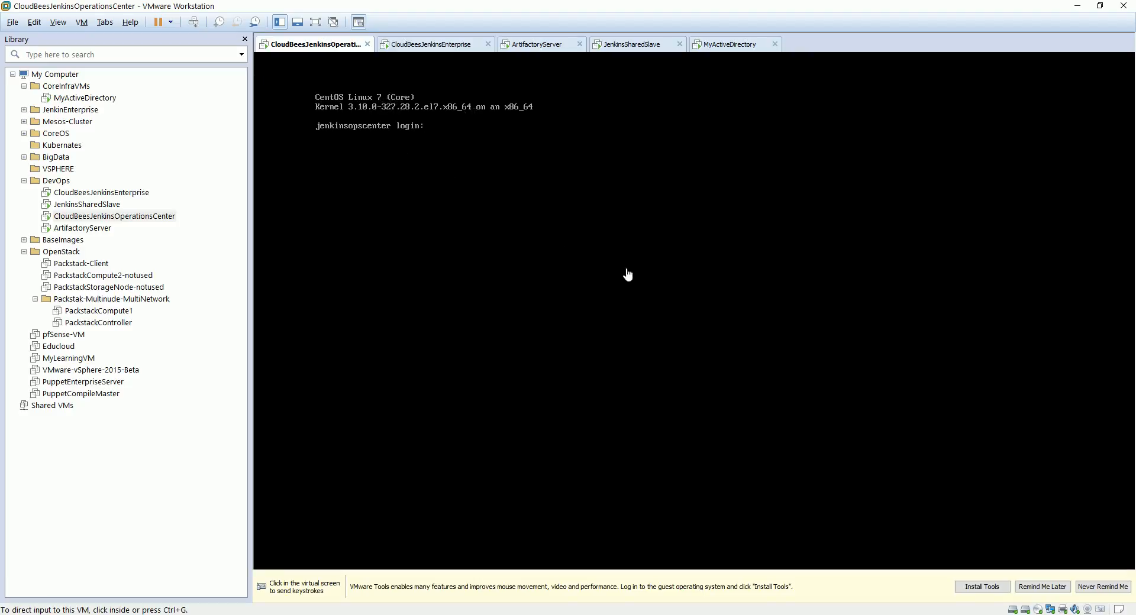
click(1077, 5)
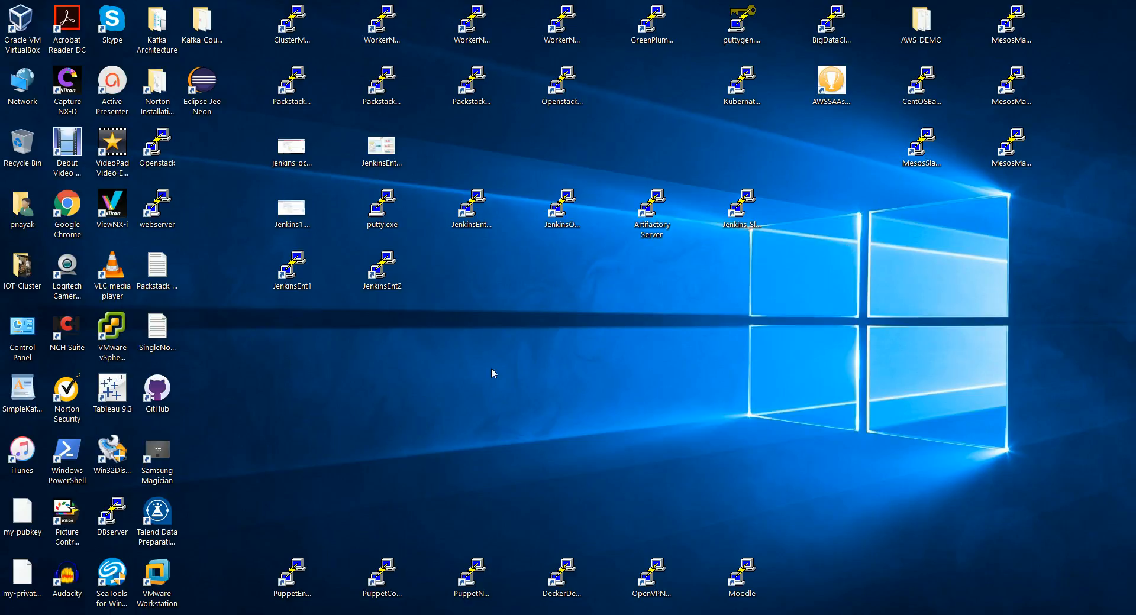
double_click(471, 206)
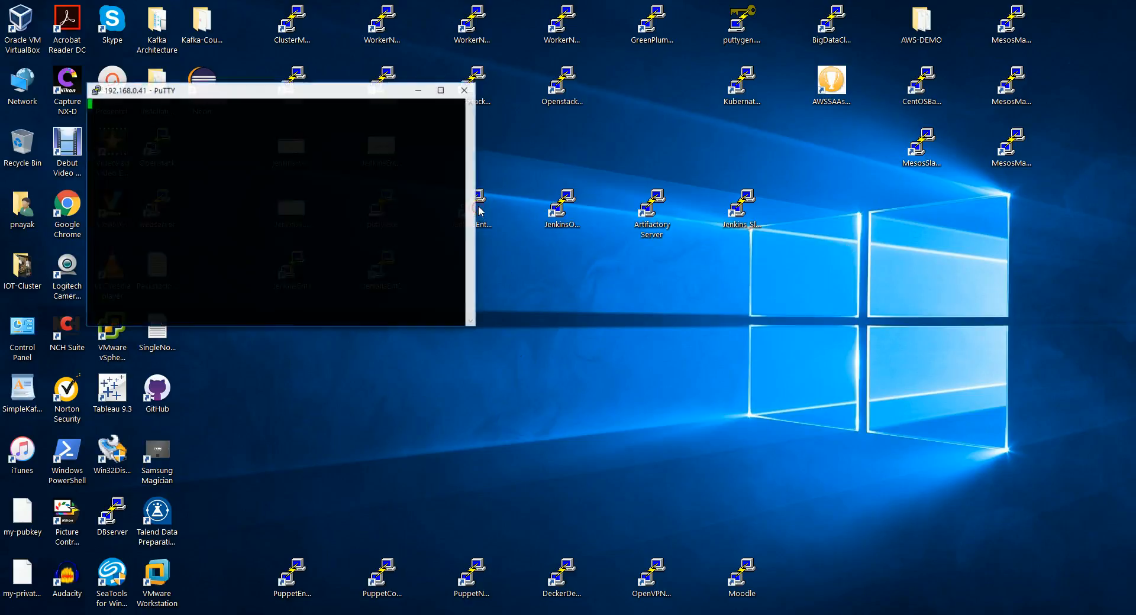
click(441, 89)
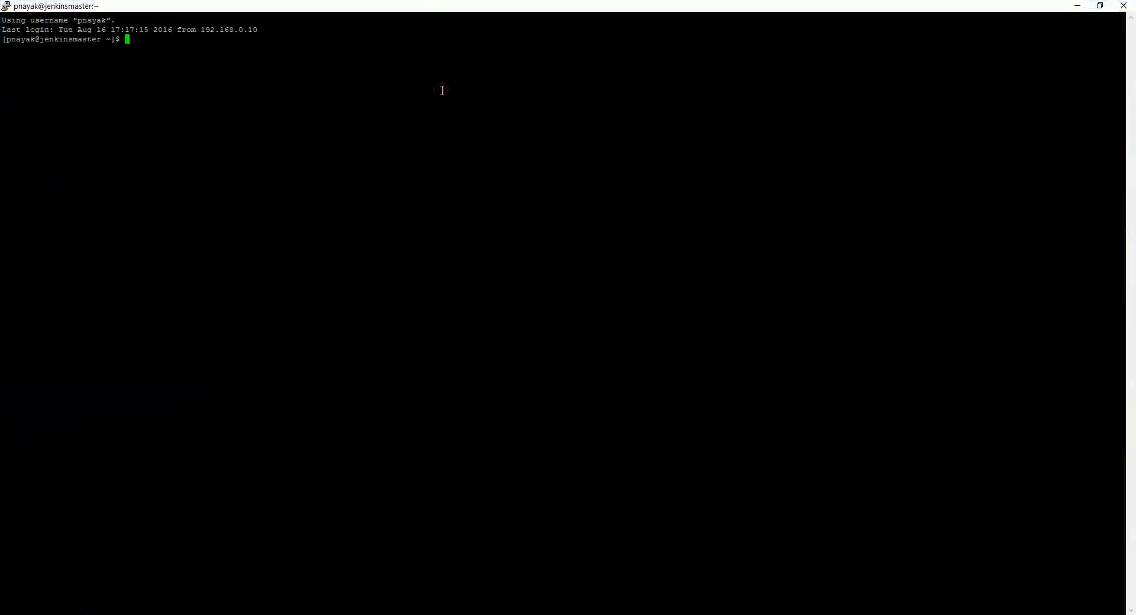
Step: Try to change directory to /etc/sysconfig/network-scripts/ifcfg-eno16777736
text(cd /etc/sysconfig/network)
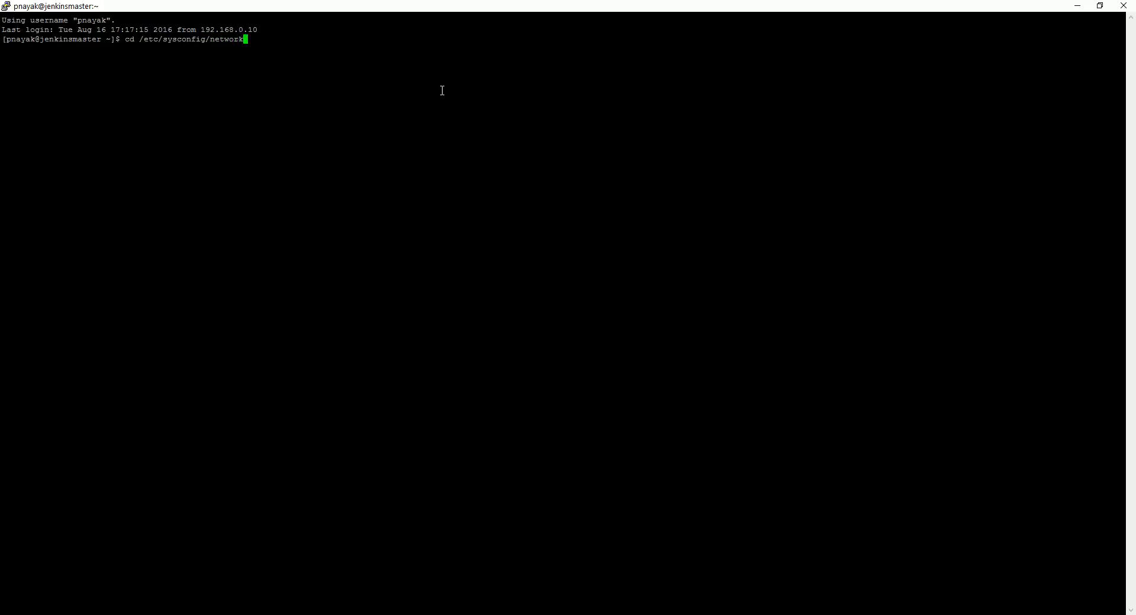
text(-sc)
key(Tab)
text(fcfg-eno16777736)
key(Return)
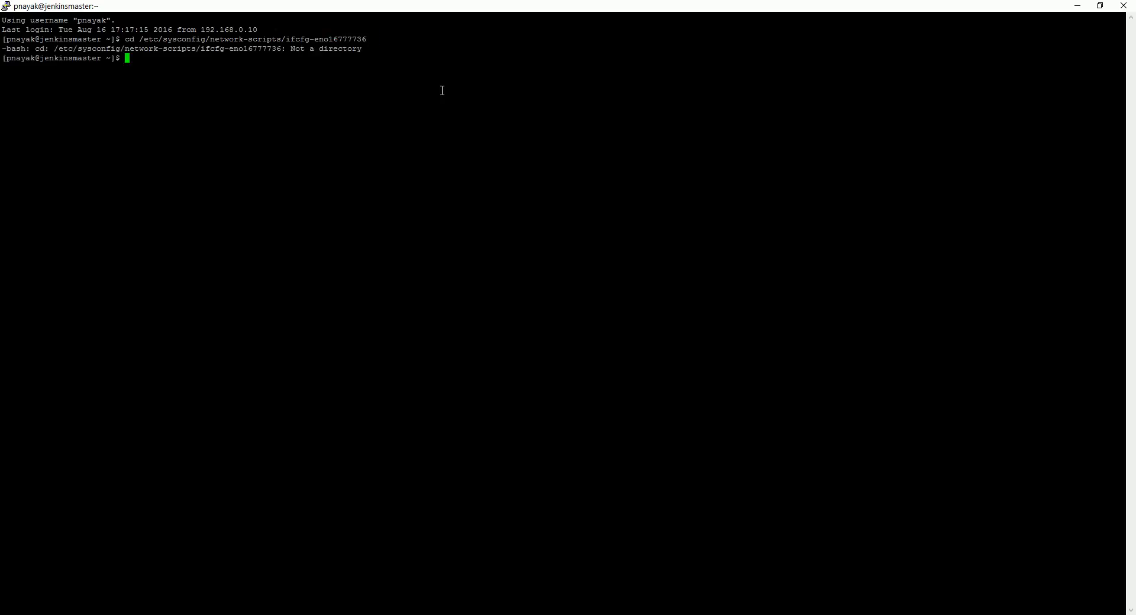
Step: Open /etc/sysconfig/network-scripts/ifcfg-eno16777736 in vi by reusing the previous command
key(Up)
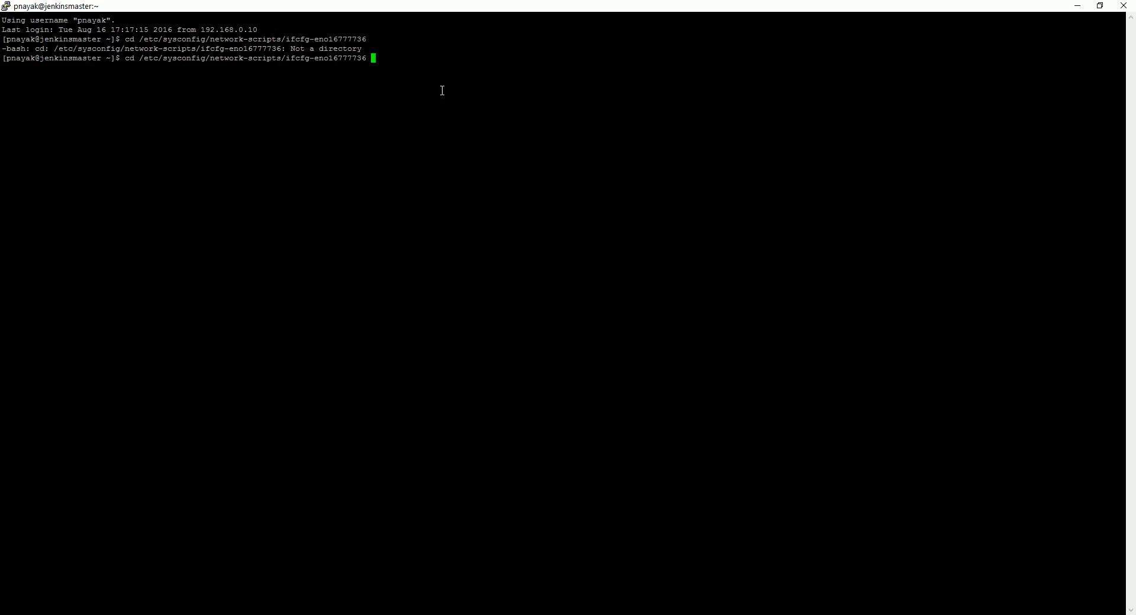
key(Home)
key(Delete)
key(Delete)
text(vi)
key(Return)
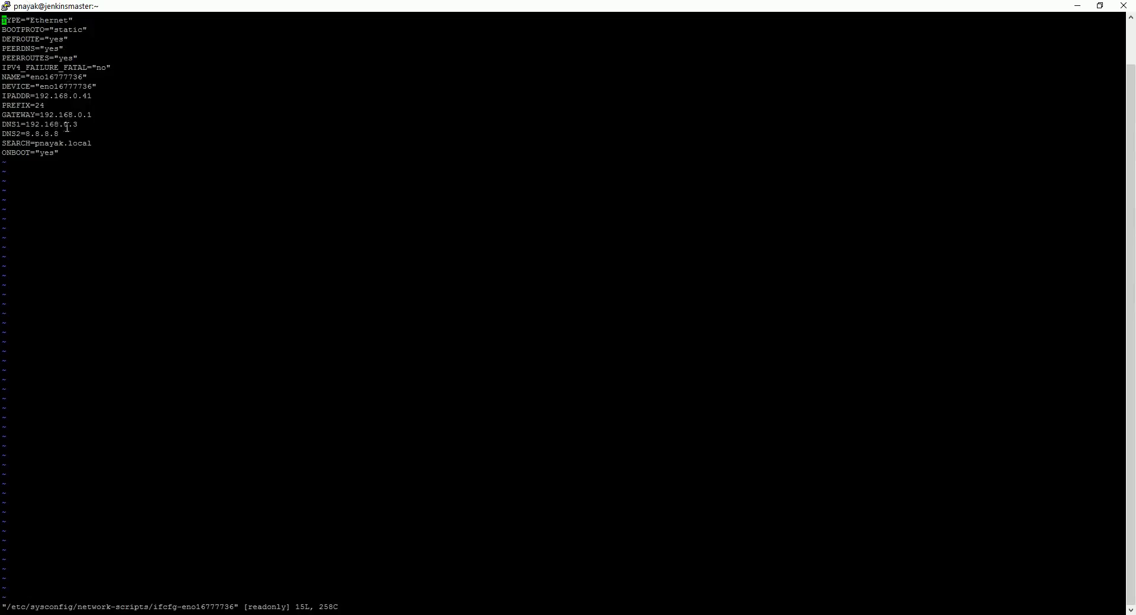
Step: Highlight the DNS1 entry in the network configuration file
drag(76, 124, 9, 120)
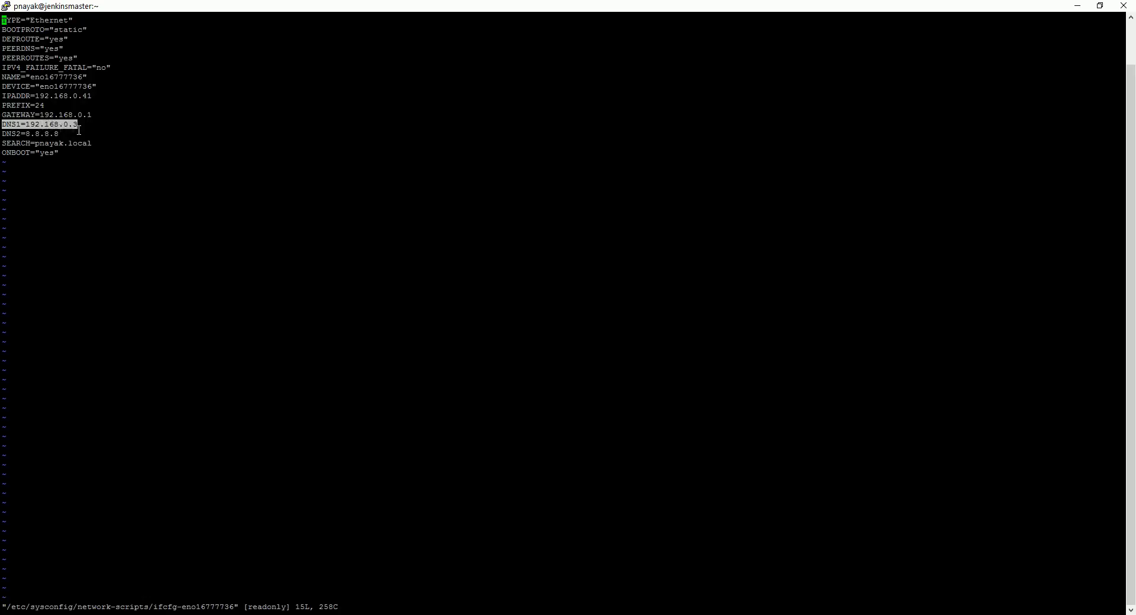
click(33, 138)
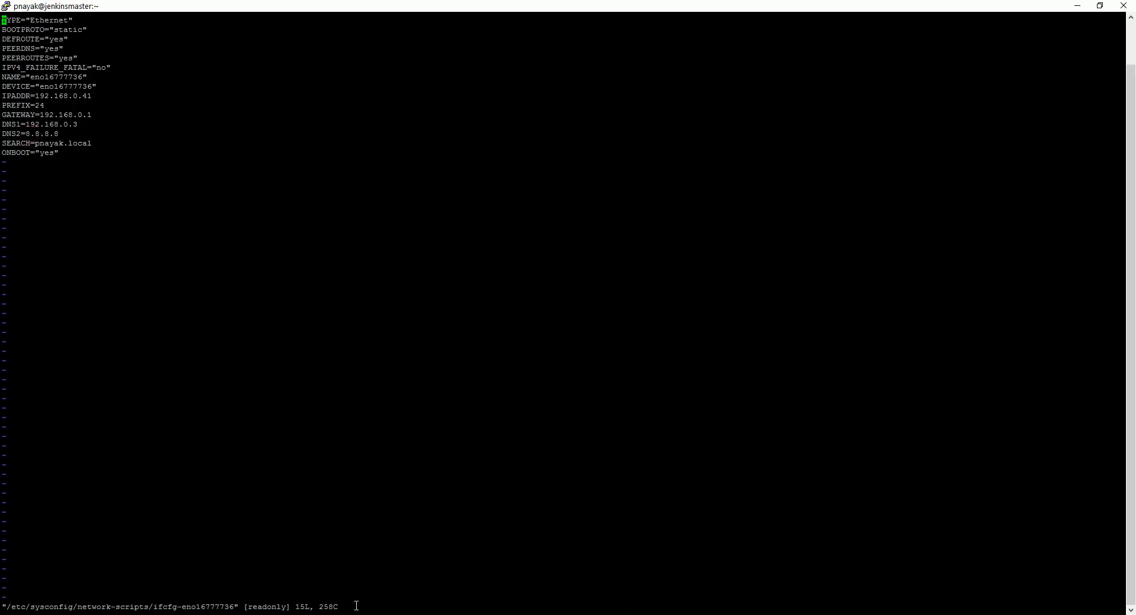
Step: Return to the virtual machine workstation and check the ArtifactoryServer, JenkinsSharedSlave and MyActiveDirectory machines
mouse_move(326, 614)
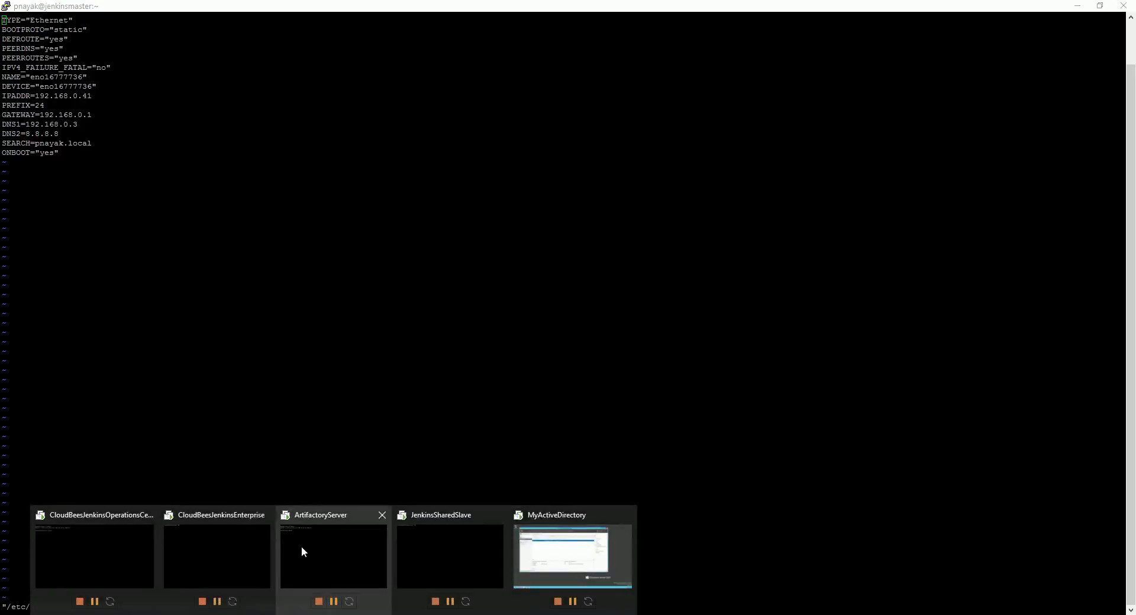
click(130, 524)
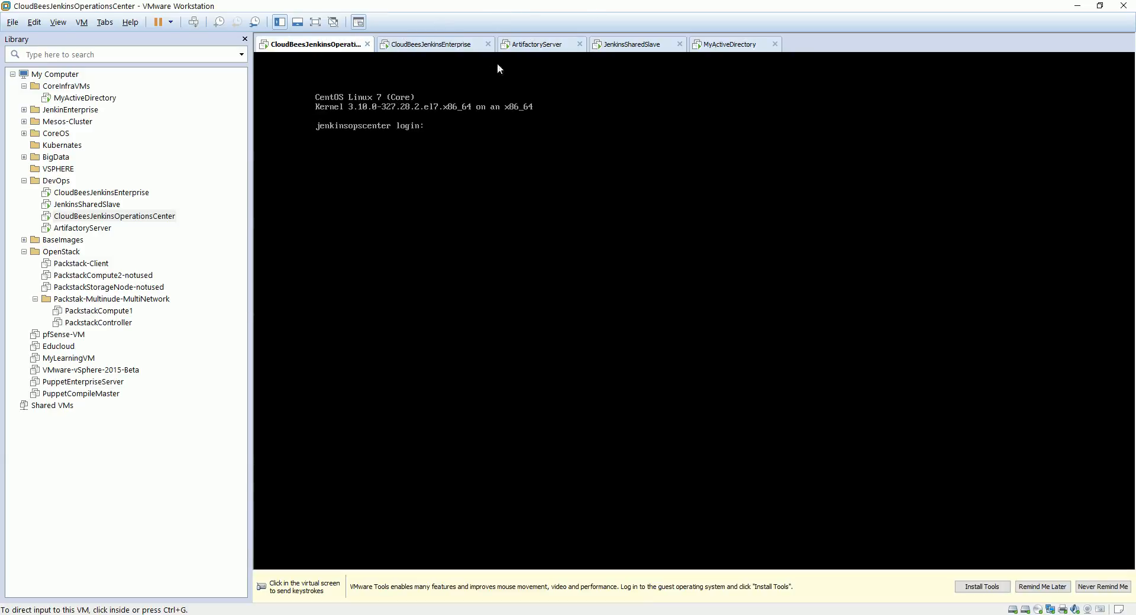
click(549, 46)
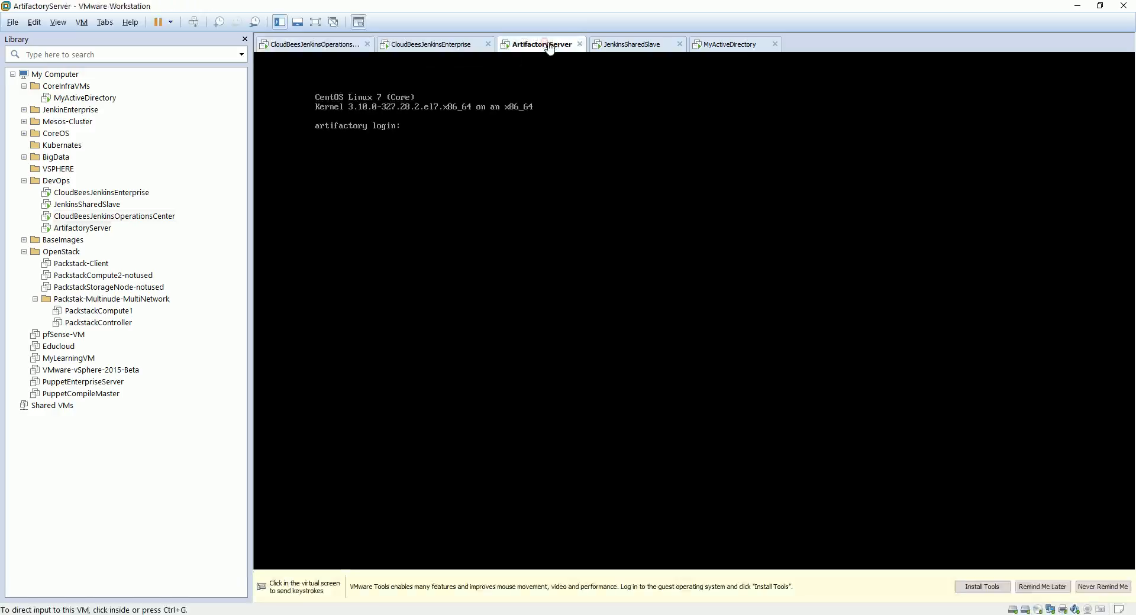
click(649, 47)
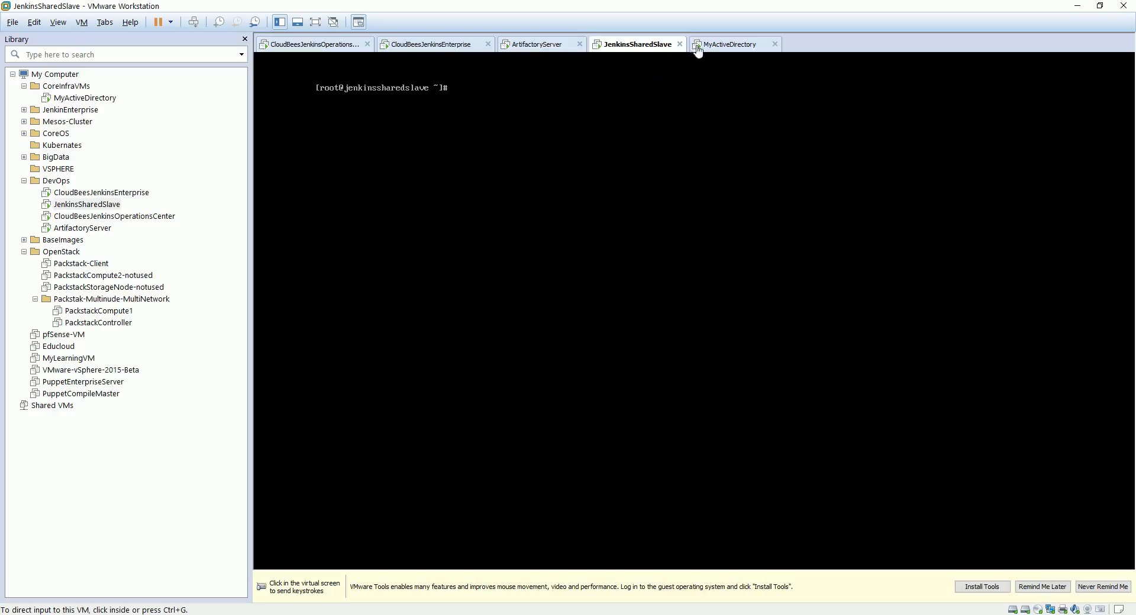
click(716, 45)
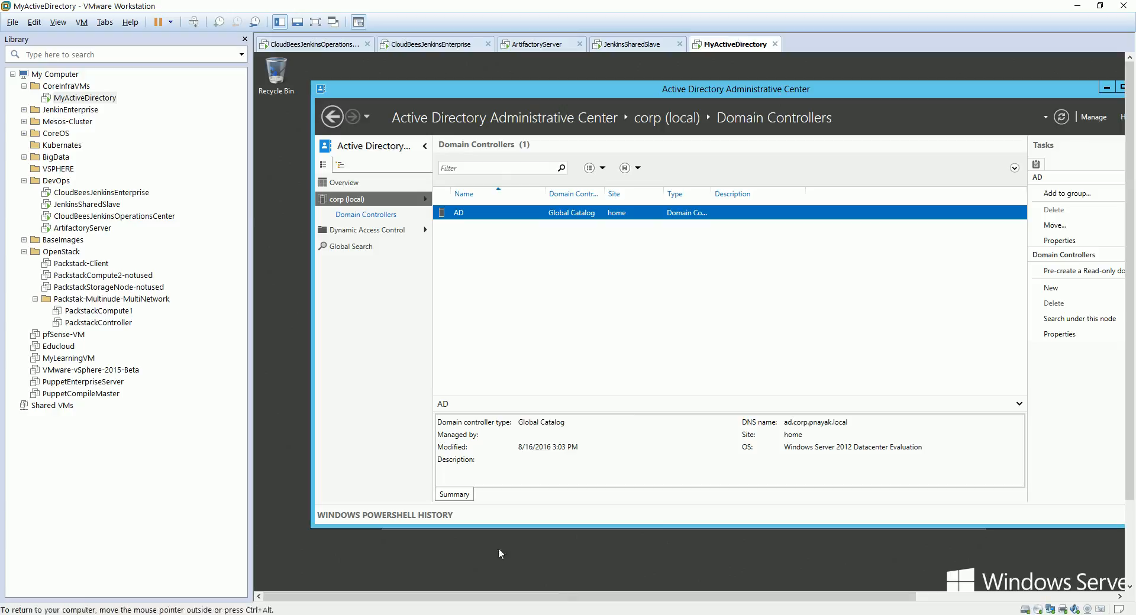
Step: Log in to Jenkins Operations Center as corp\Administrator, entering the account password
click(358, 614)
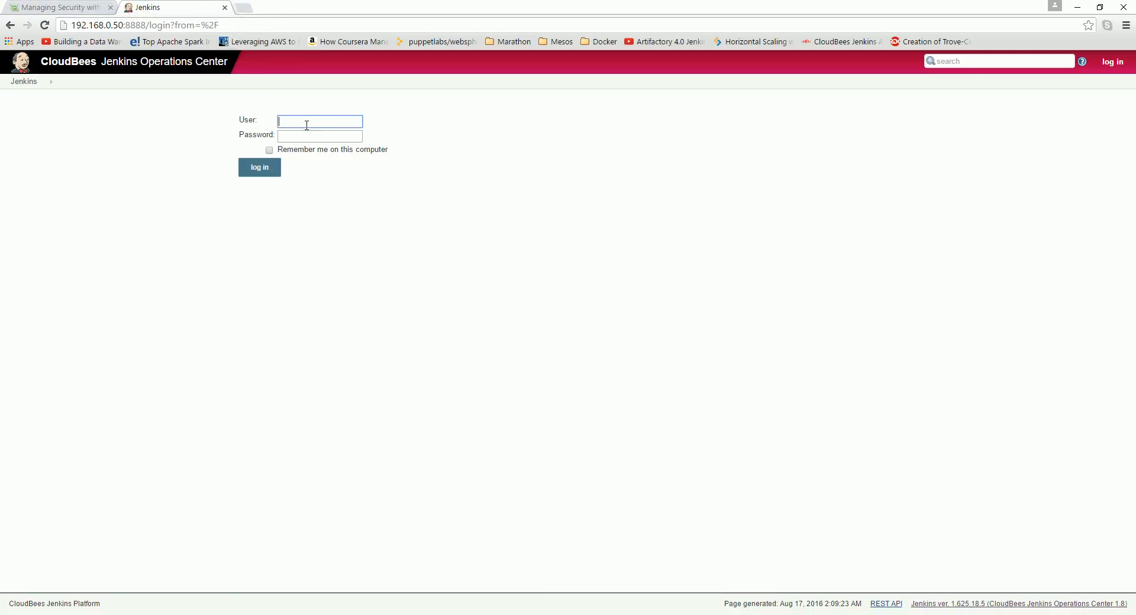
click(30, 83)
click(305, 121)
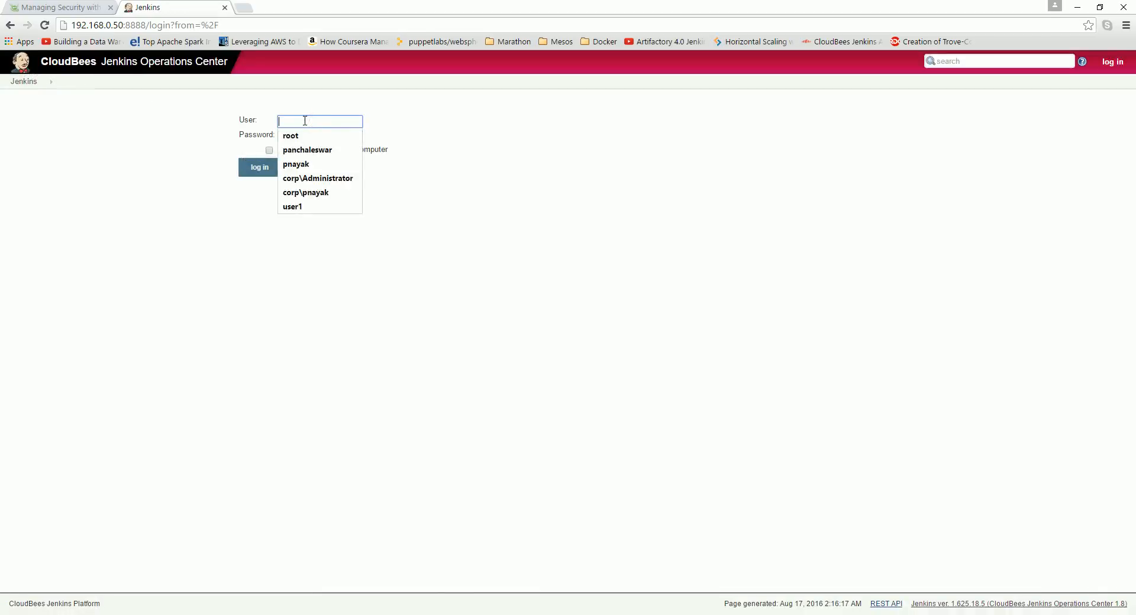
click(335, 179)
click(310, 137)
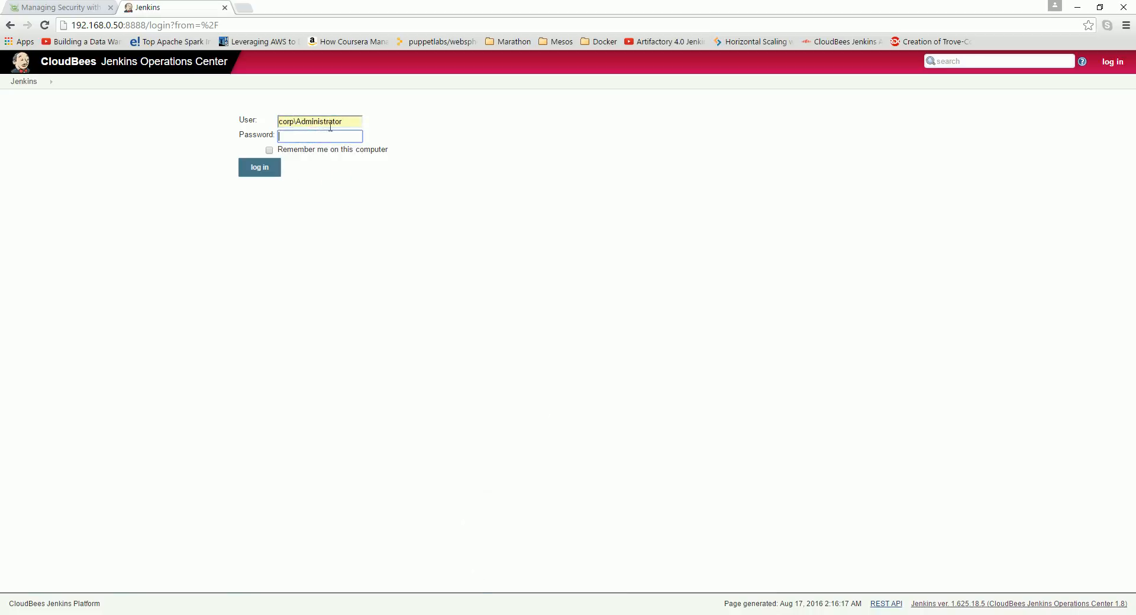
double_click(292, 121)
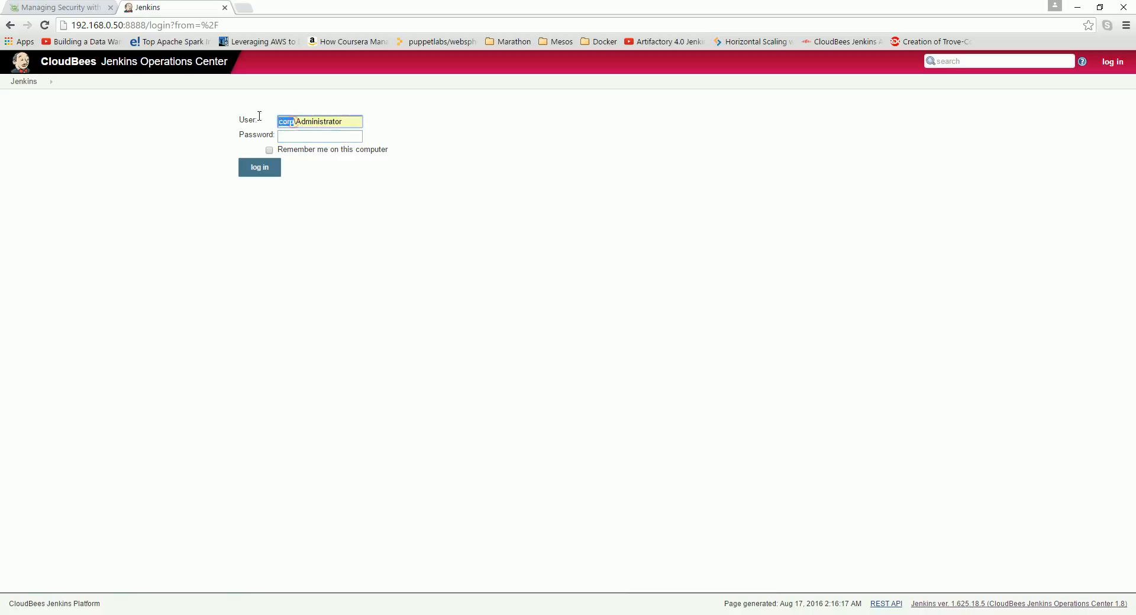
click(292, 121)
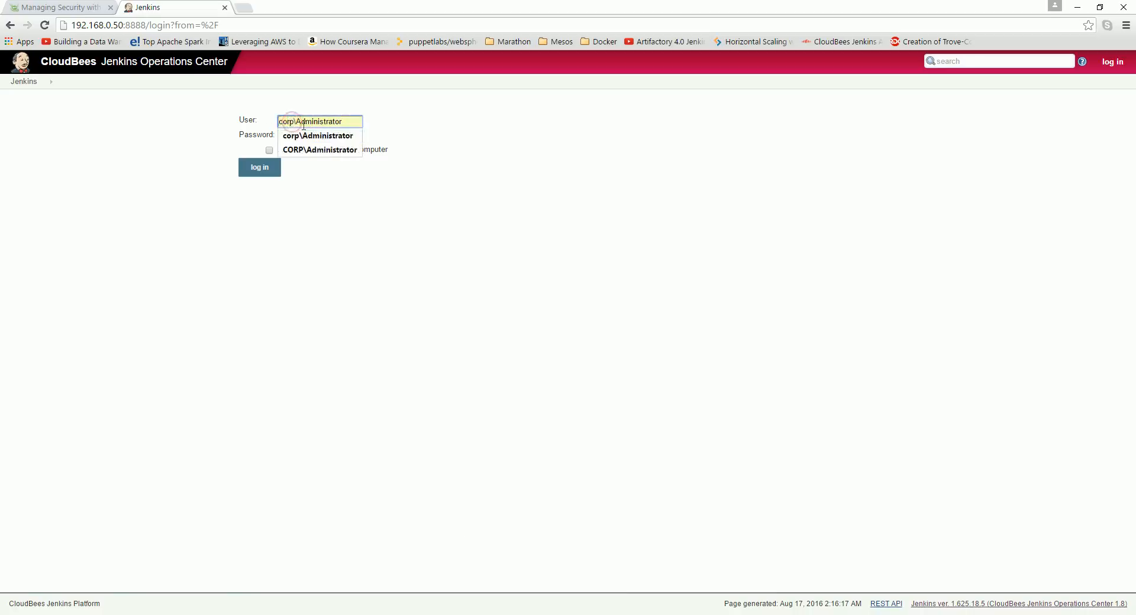
click(481, 168)
click(346, 135)
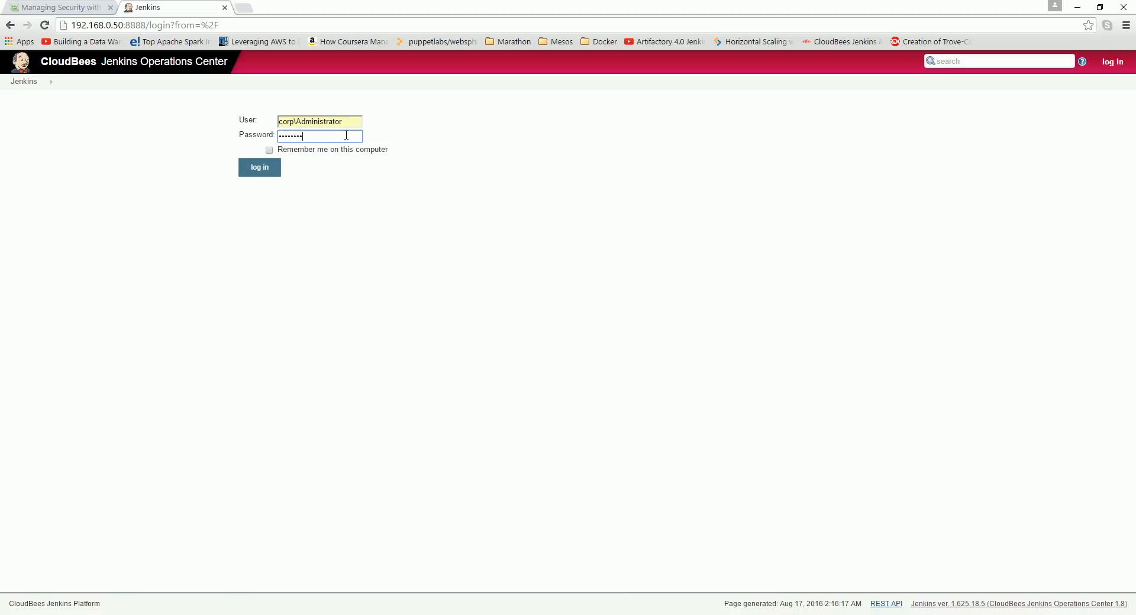
key(Return)
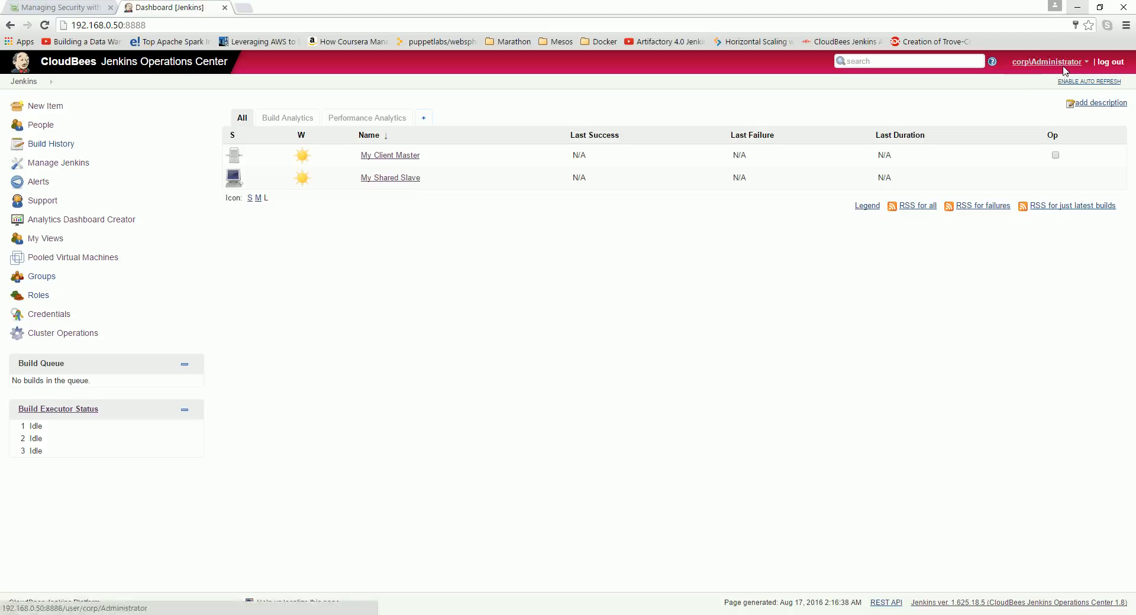
Step: Open Configure Global Security and examine the Active Directory domain name, advanced domain controller and site settings
click(55, 159)
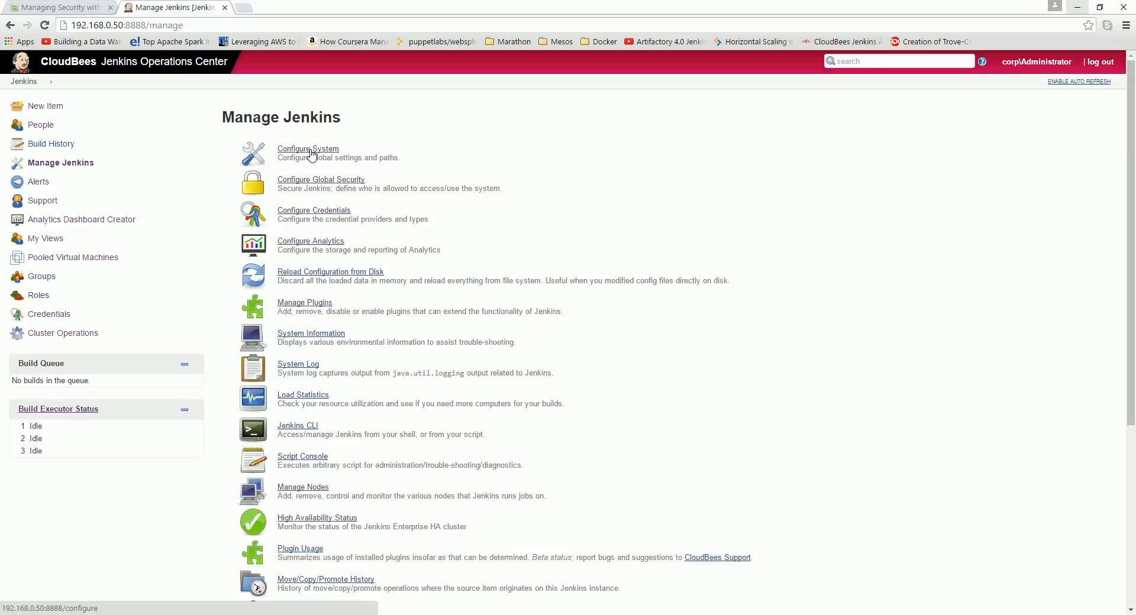
click(338, 182)
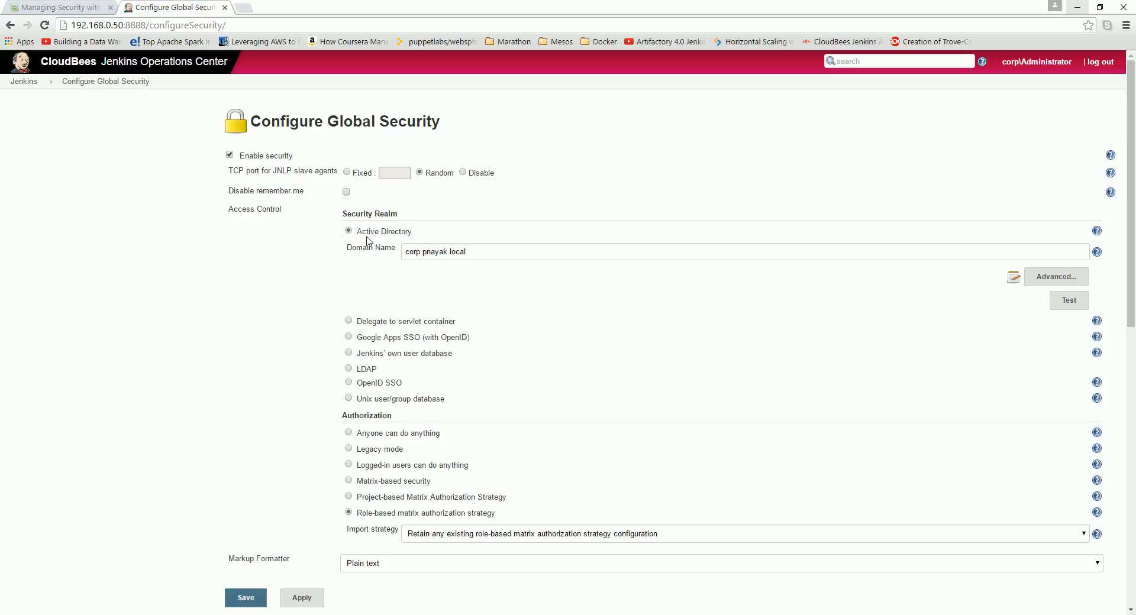
scroll(313, 152, down, 2)
scroll(326, 109, up, 2)
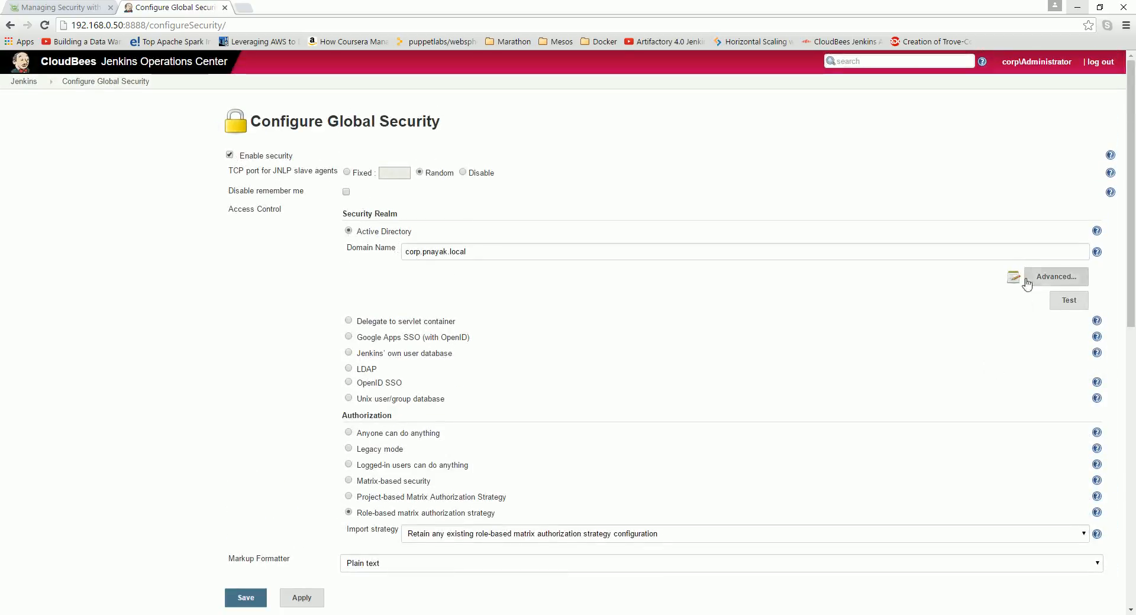
triple_click(407, 252)
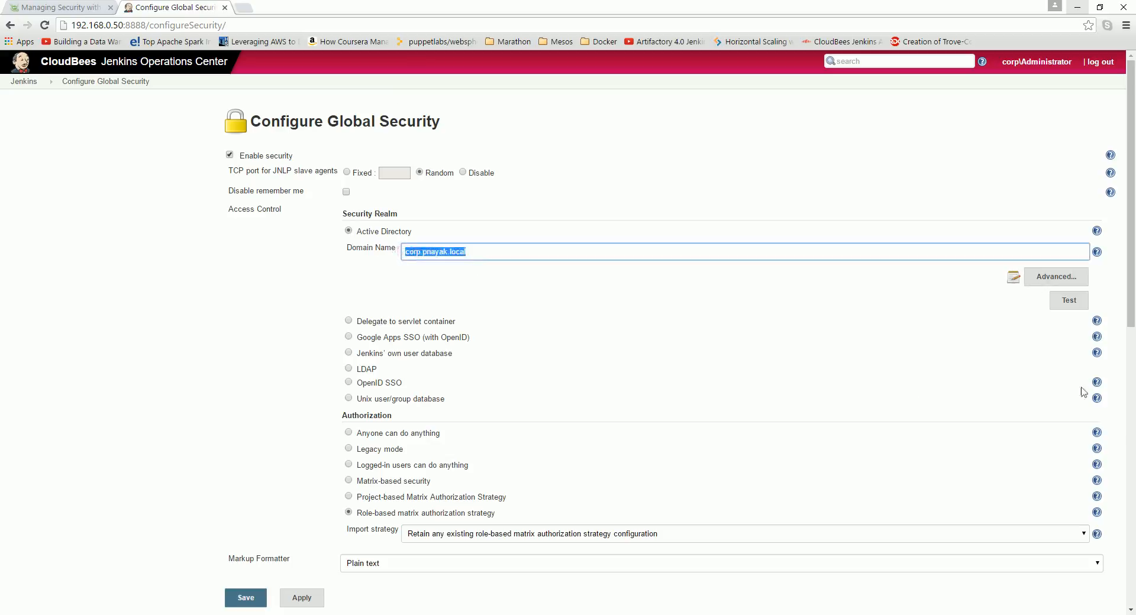
click(1037, 279)
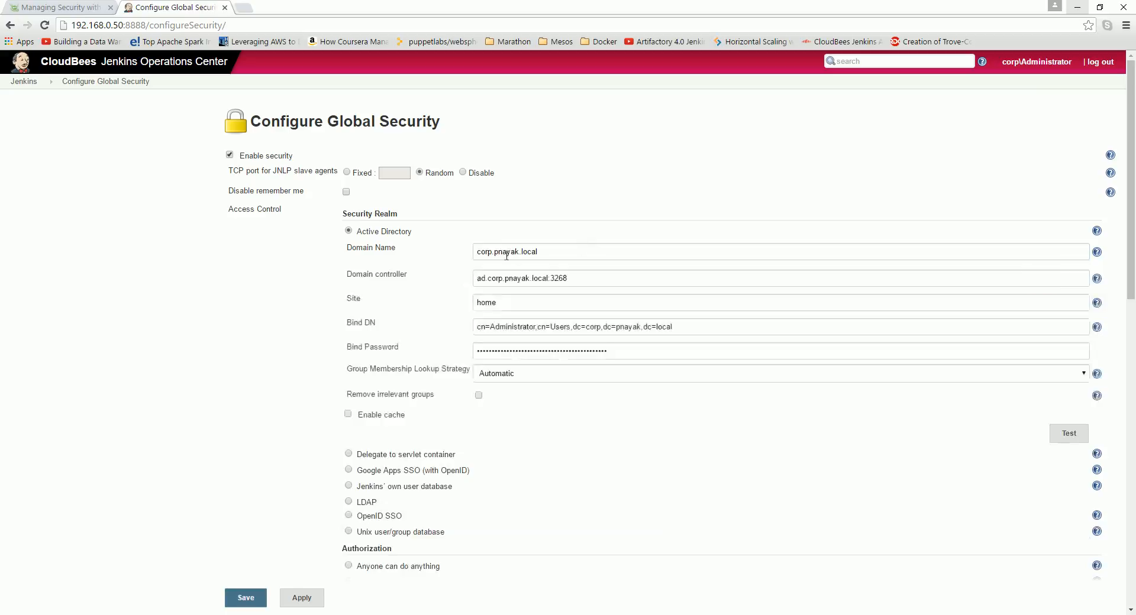
triple_click(476, 282)
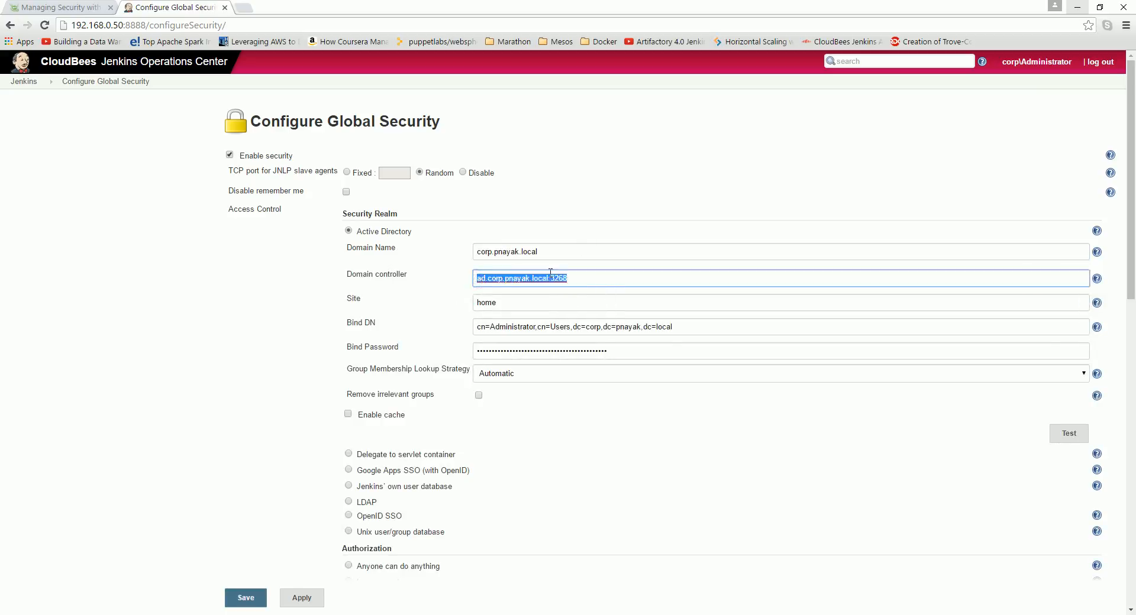
click(582, 280)
double_click(505, 306)
click(543, 306)
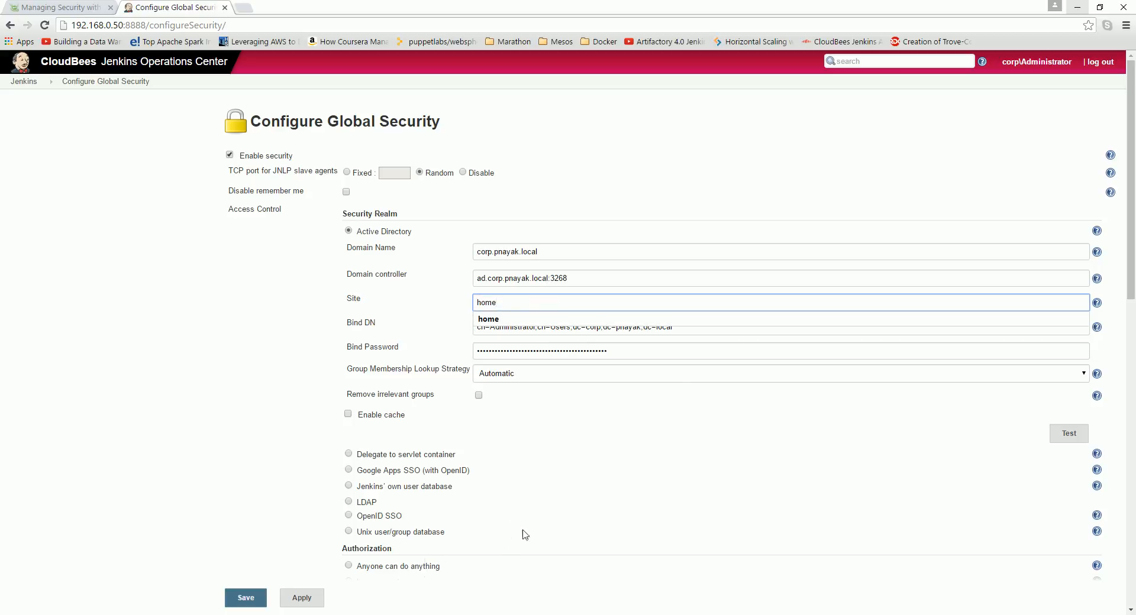
Step: Switch to the MyActiveDirectory virtual machine and open Active Directory Sites and Services from Server Manager
mouse_move(367, 614)
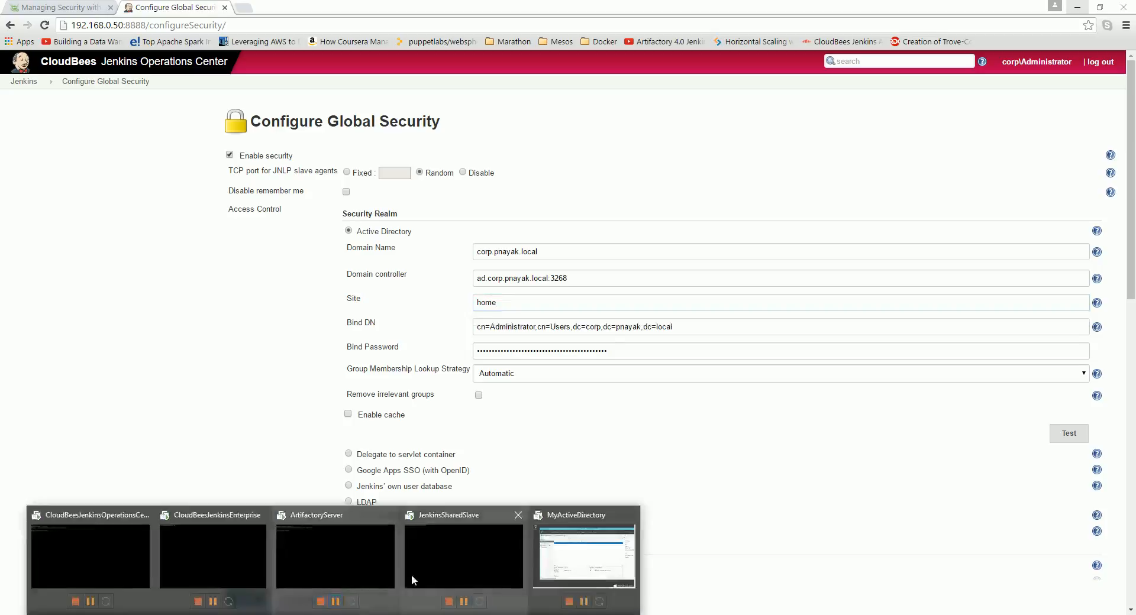
click(589, 551)
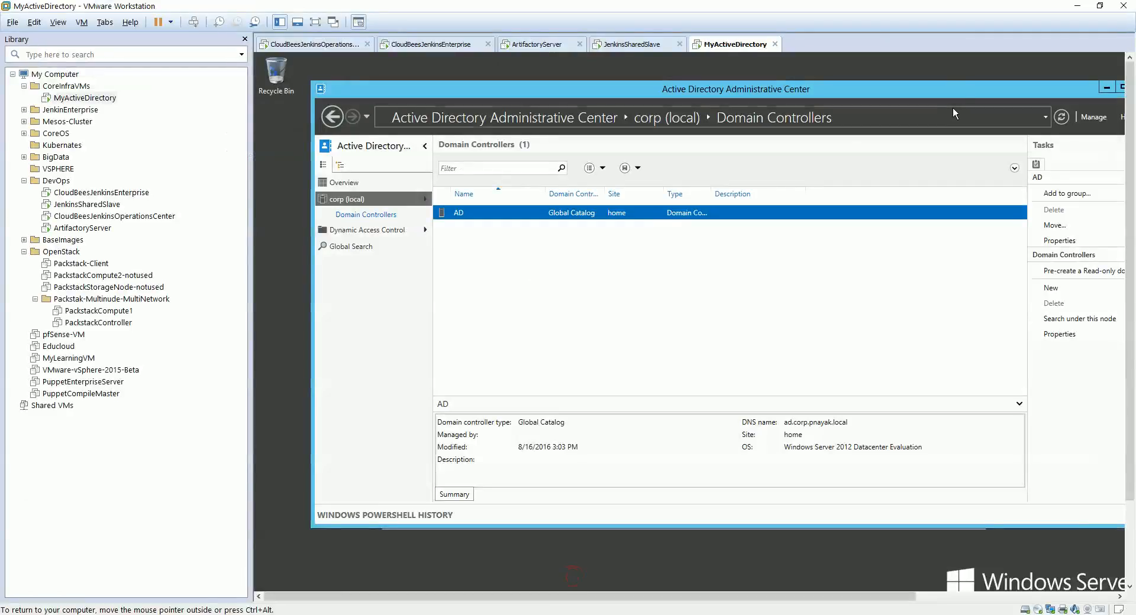
click(1106, 88)
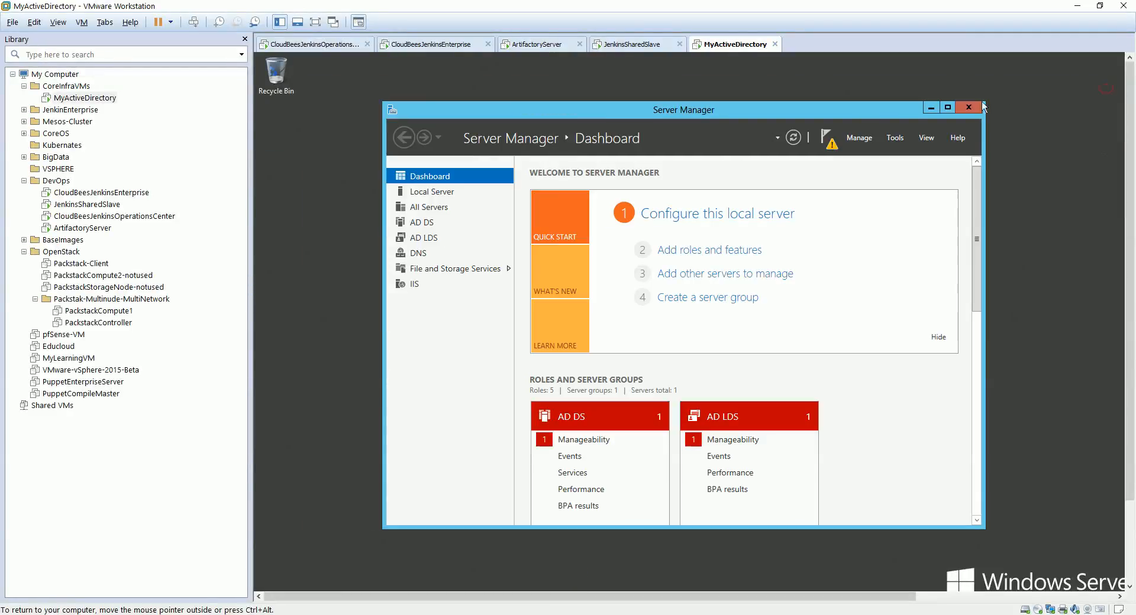
click(932, 109)
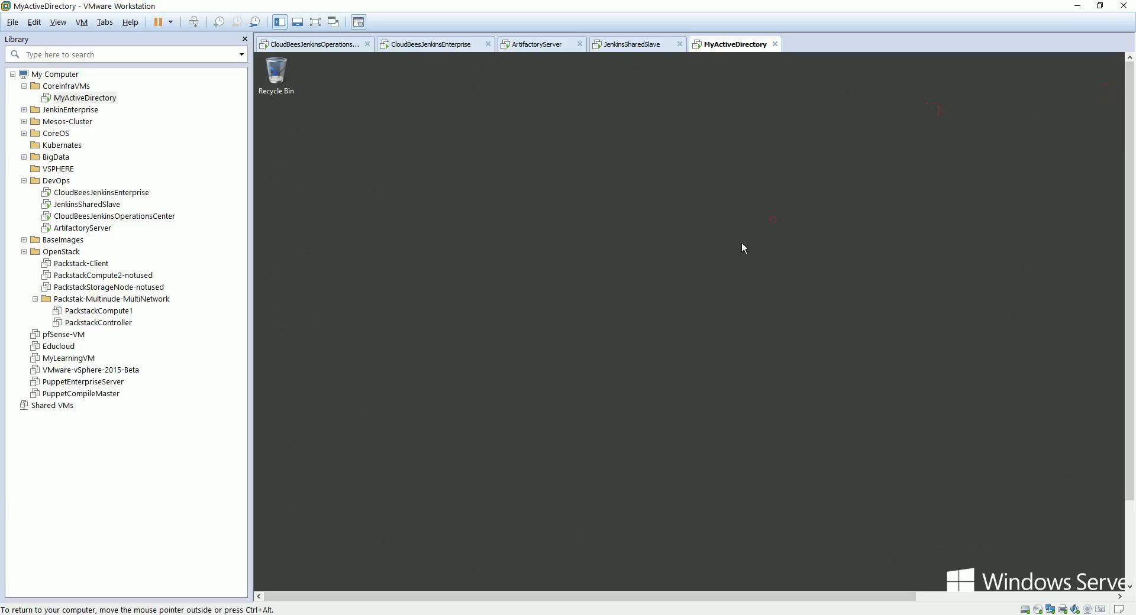
click(315, 22)
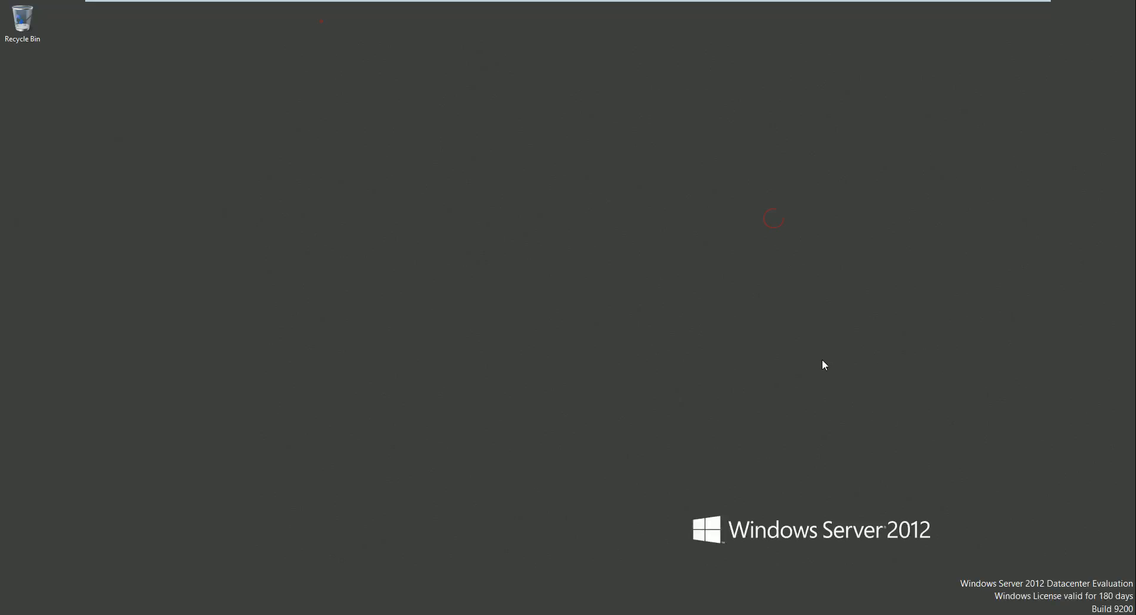
click(142, 614)
click(142, 614)
click(17, 614)
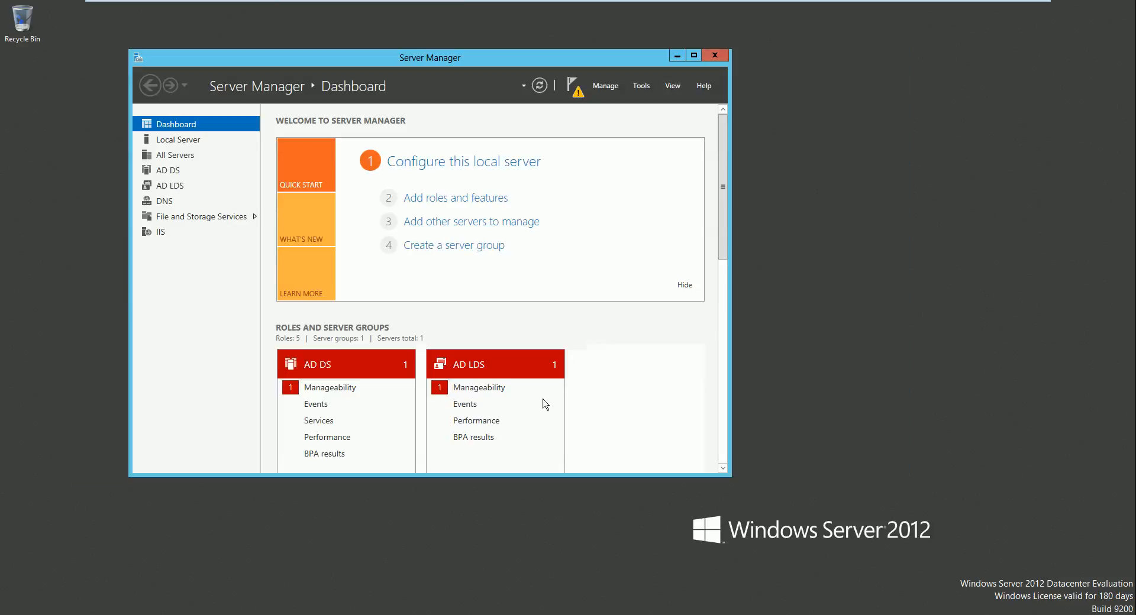
click(641, 87)
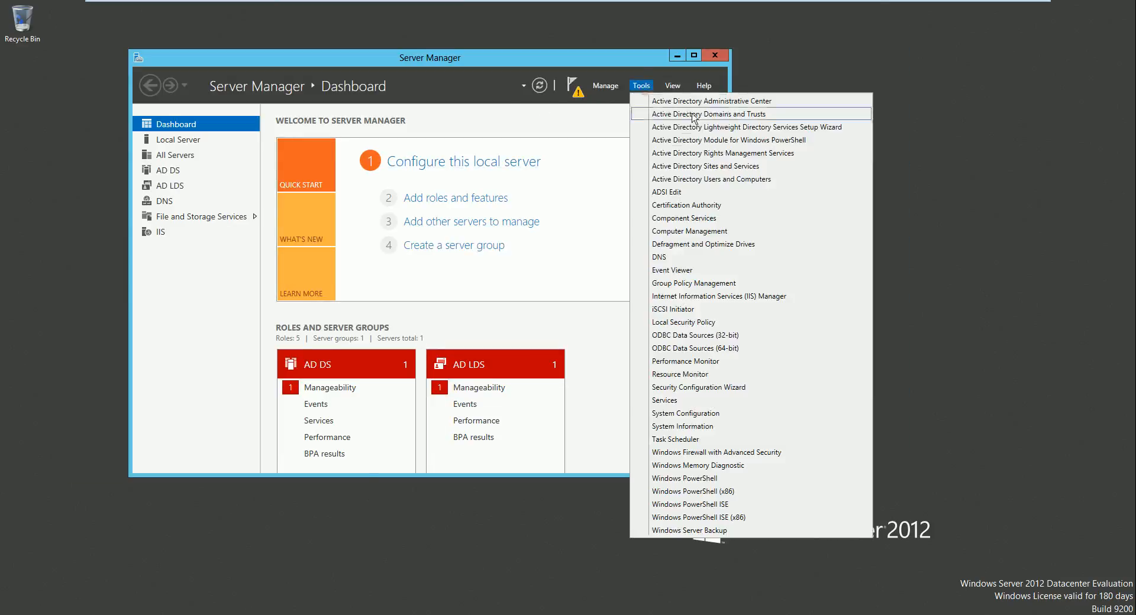
click(701, 168)
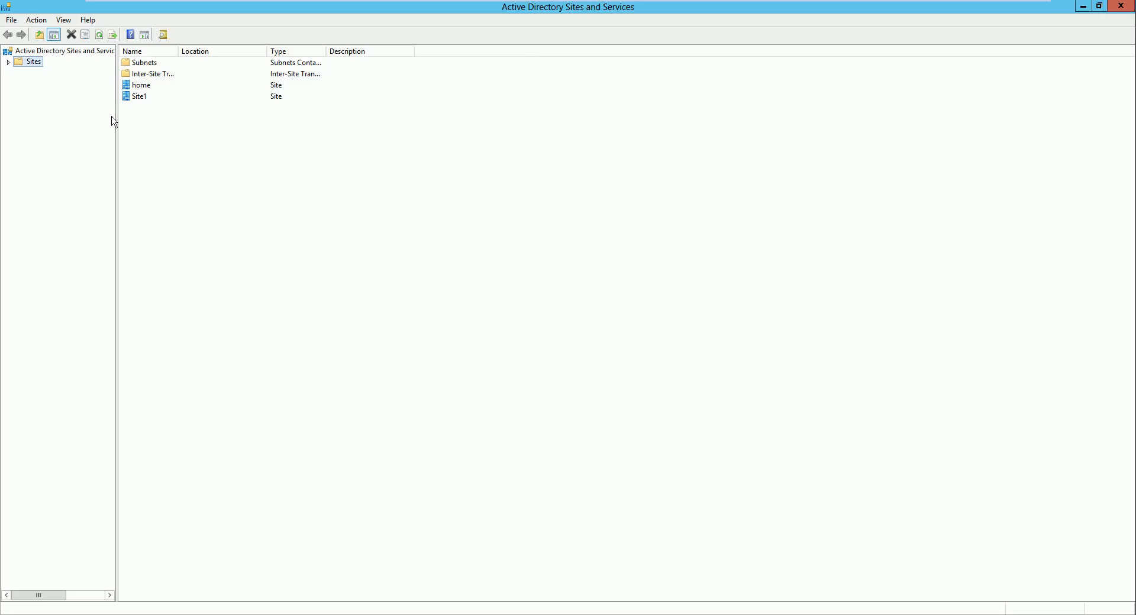
Step: Inspect the home and Site1 sites in the Sites tree, then return to the browser
click(143, 97)
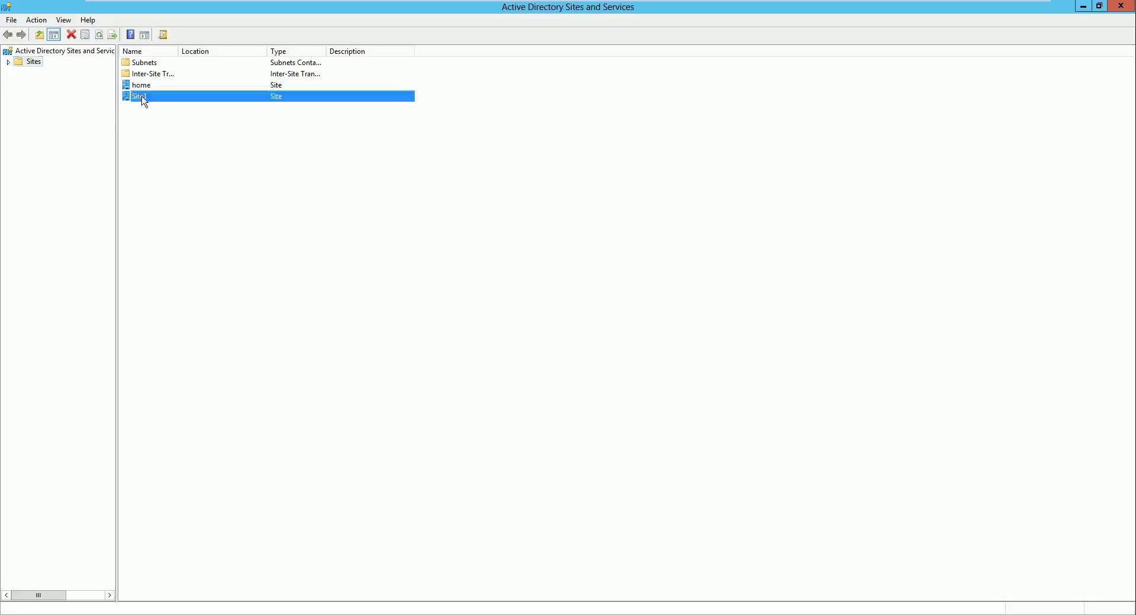
click(142, 86)
click(135, 97)
click(141, 87)
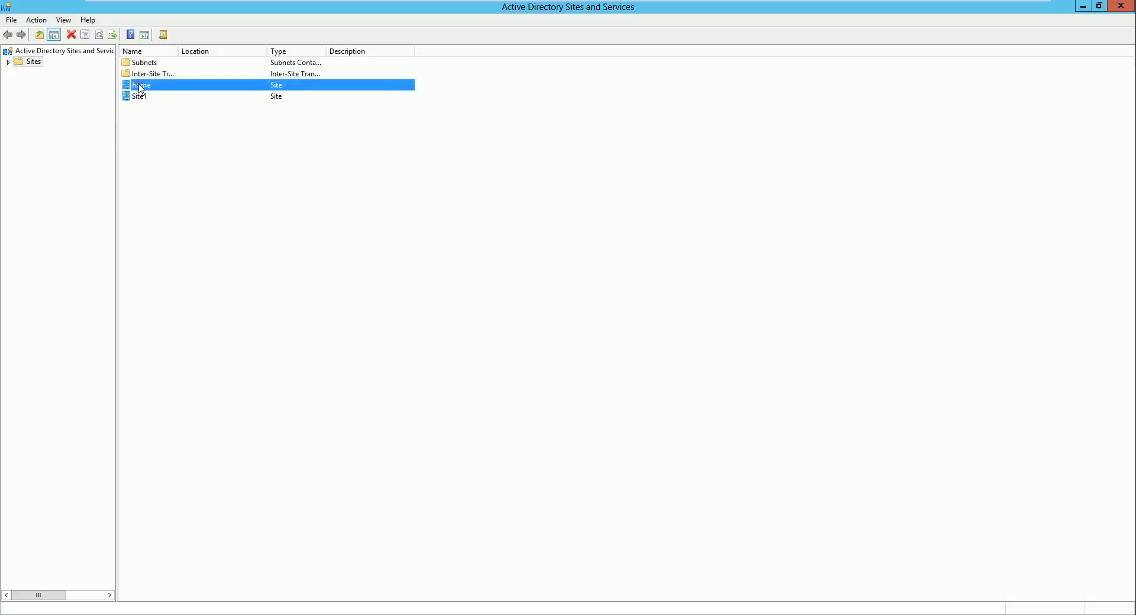
click(7, 61)
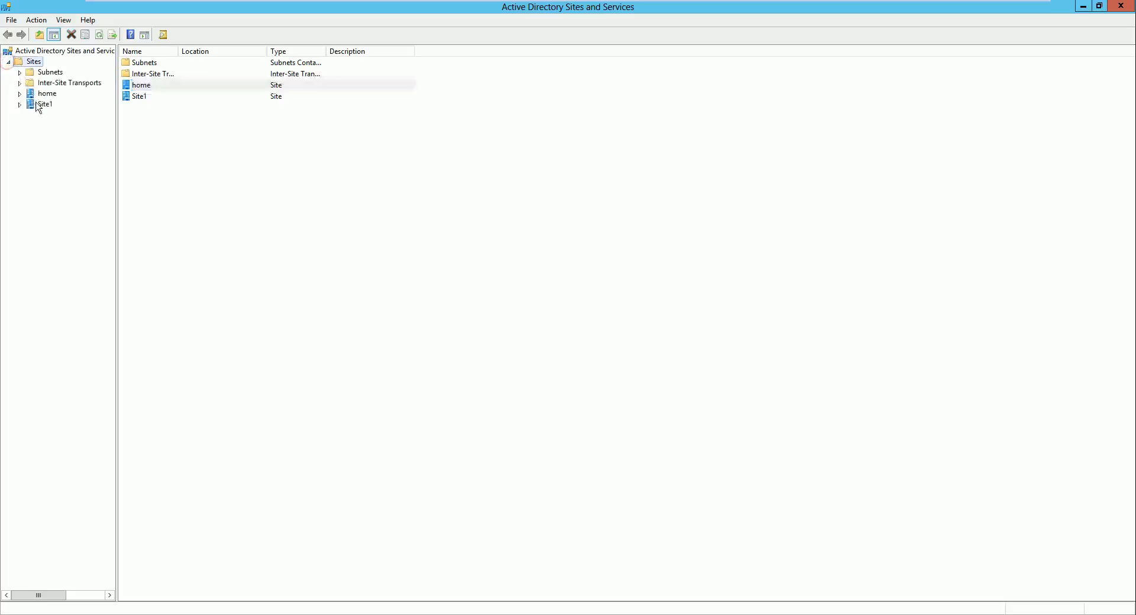
click(20, 93)
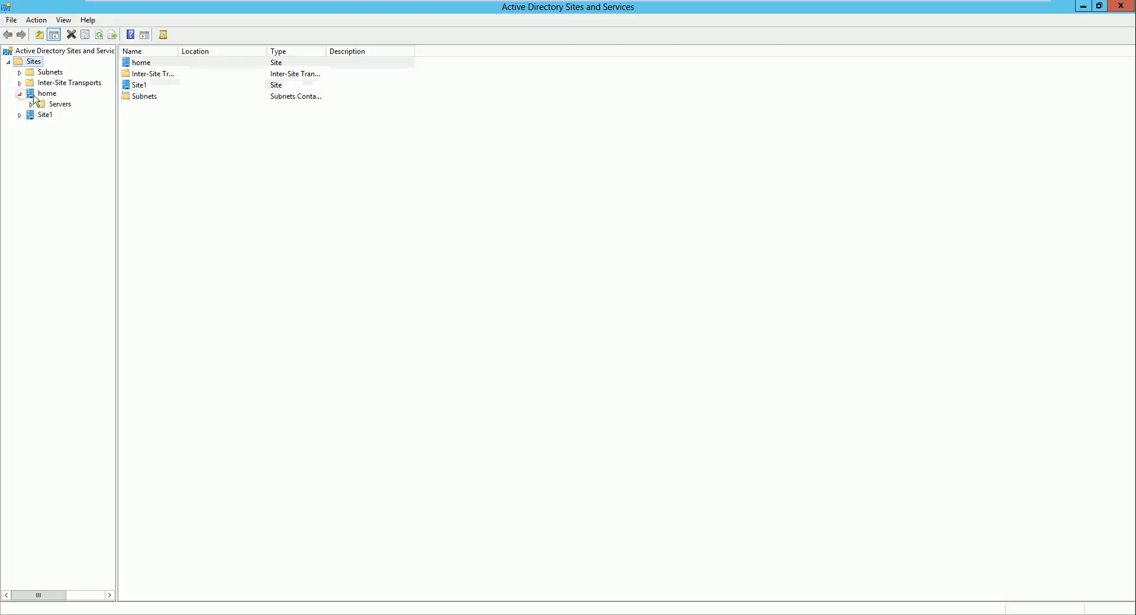
click(21, 94)
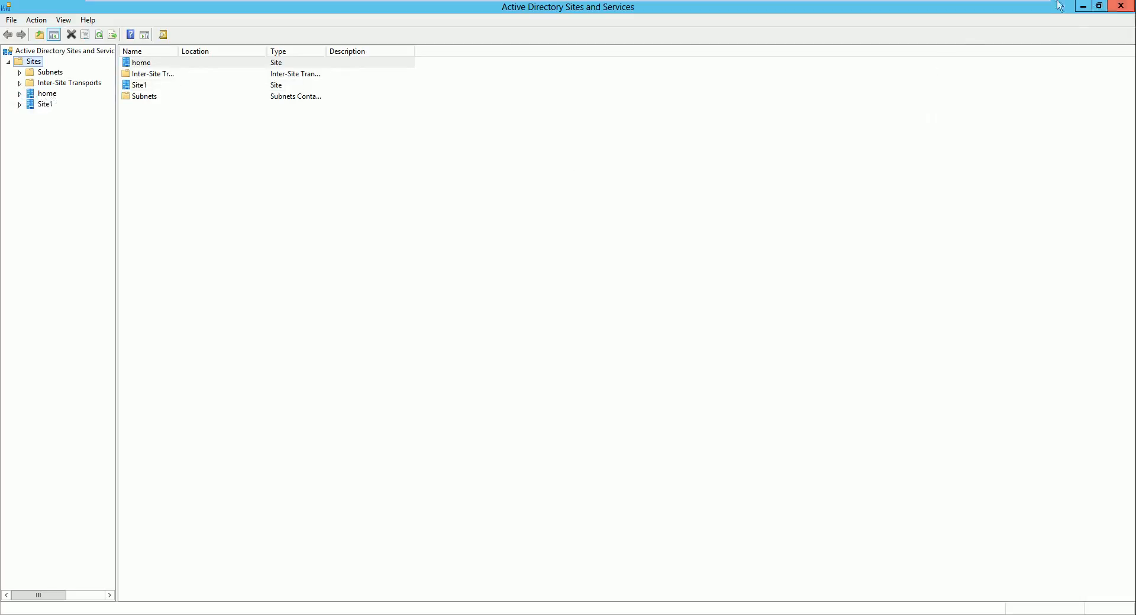
click(1081, 6)
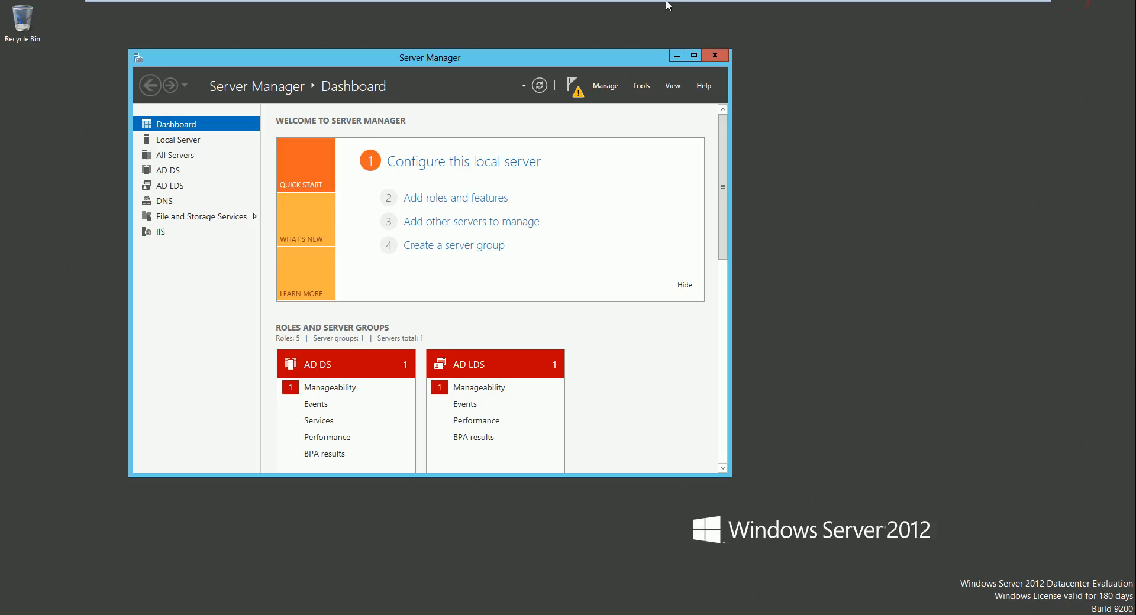
click(1000, 12)
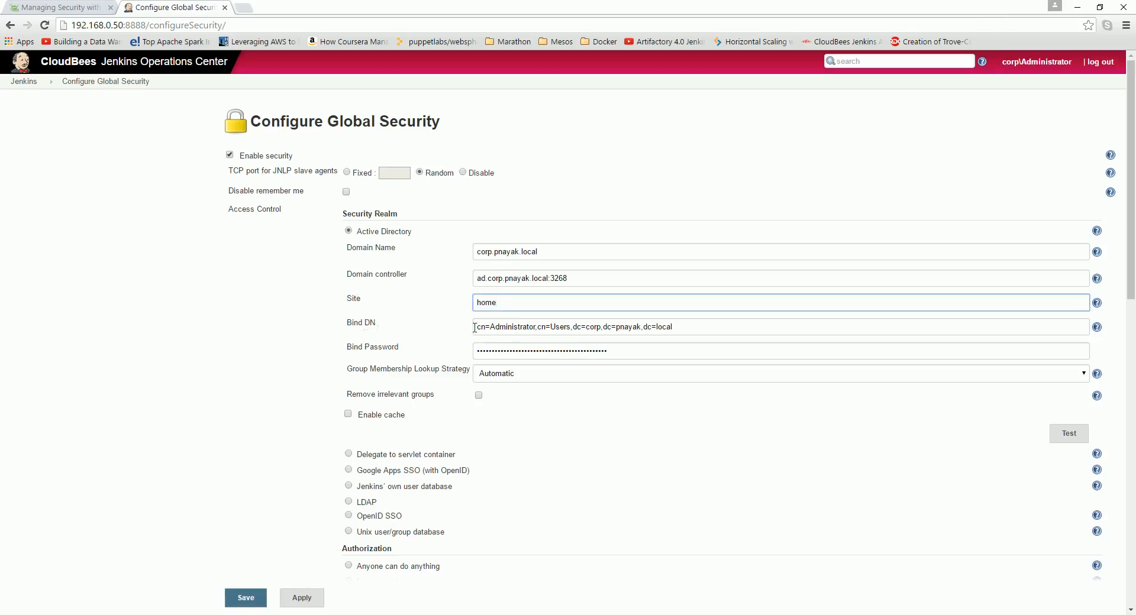
Step: Check the Bind DN and Bind Password fields, then save the global security configuration
drag(474, 327, 696, 351)
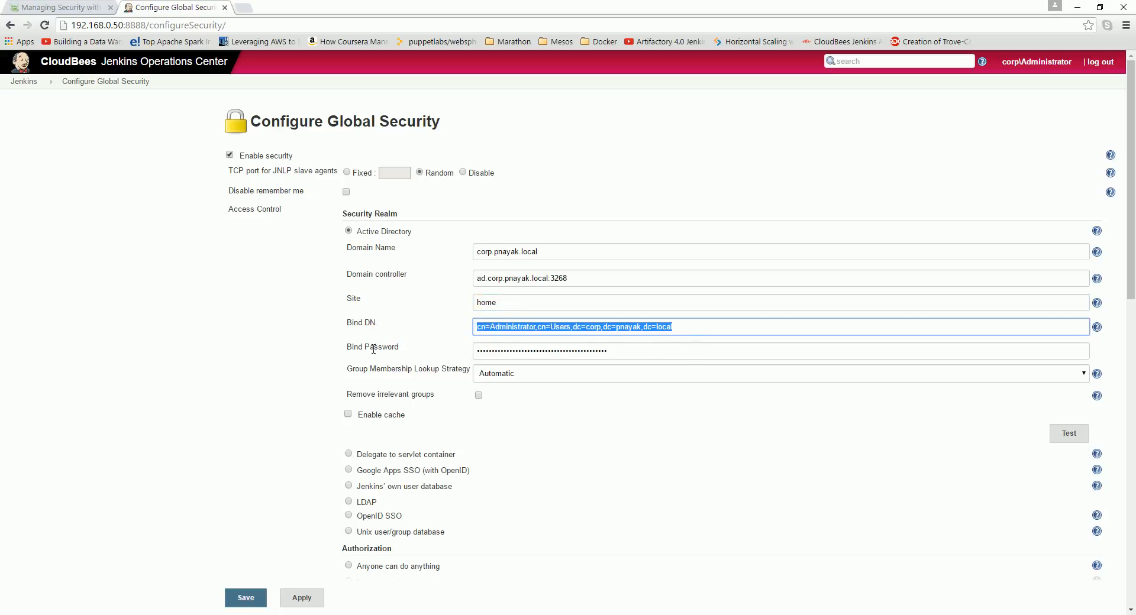
click(538, 325)
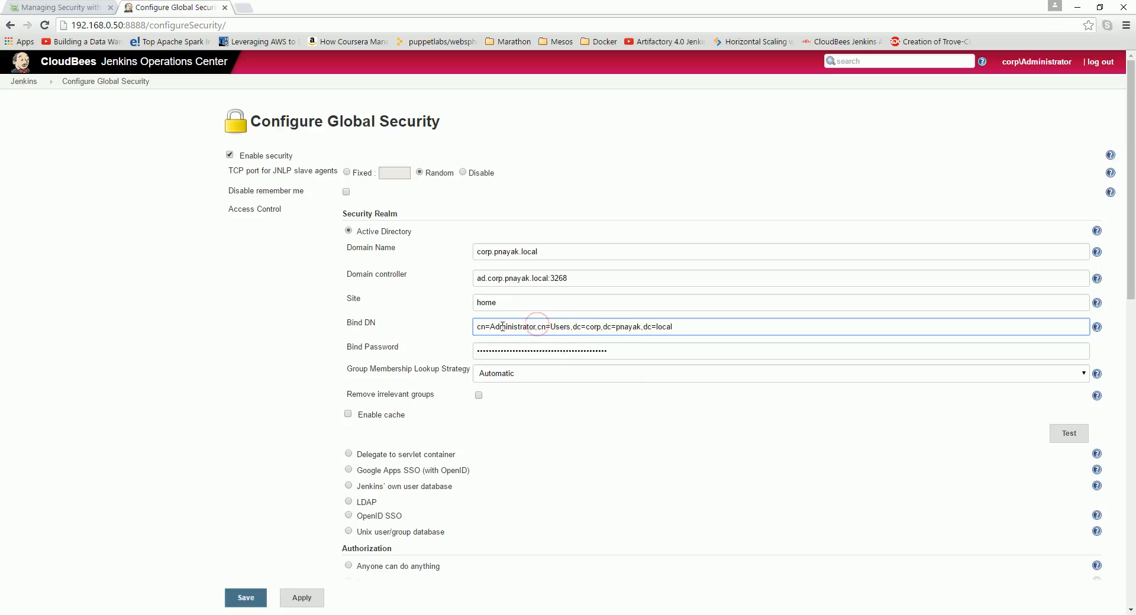
drag(491, 326, 534, 330)
click(541, 353)
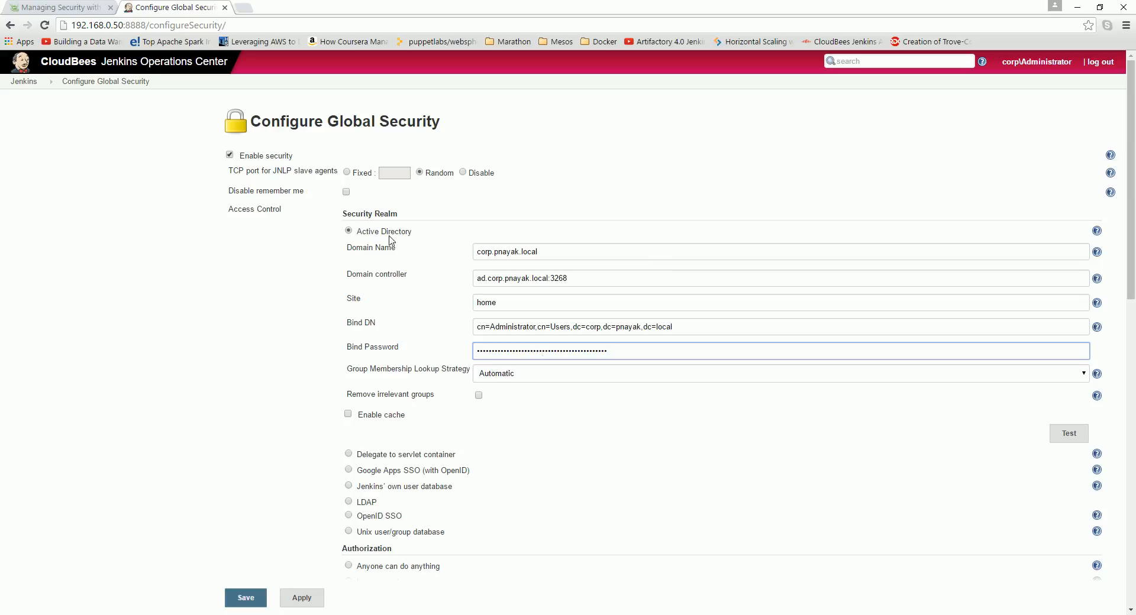
click(246, 598)
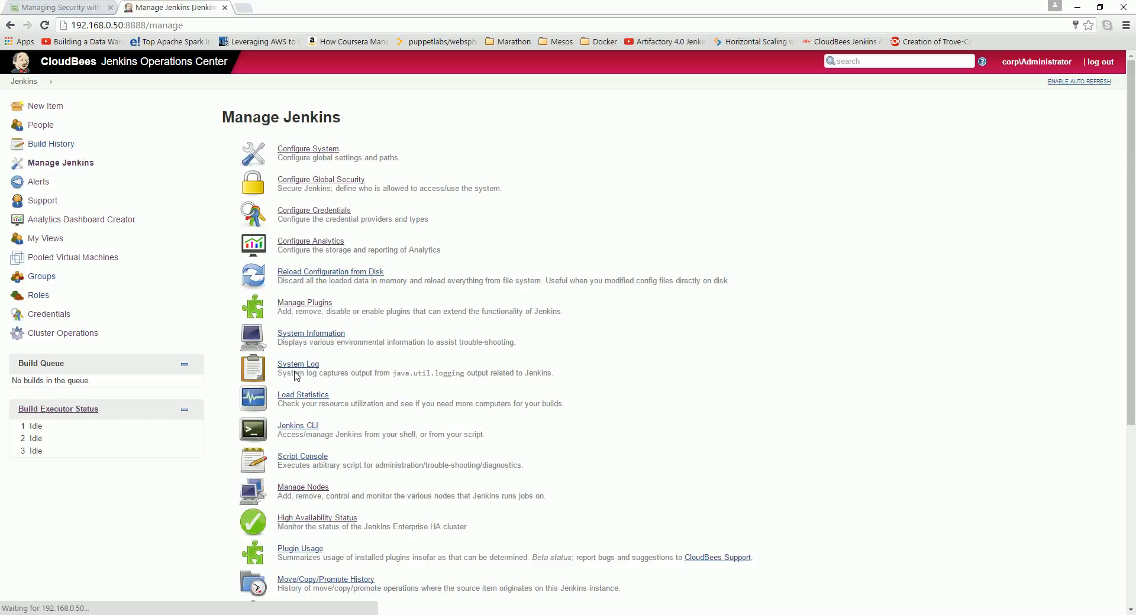
Step: Reopen Configure Global Security and scroll through its settings
click(310, 179)
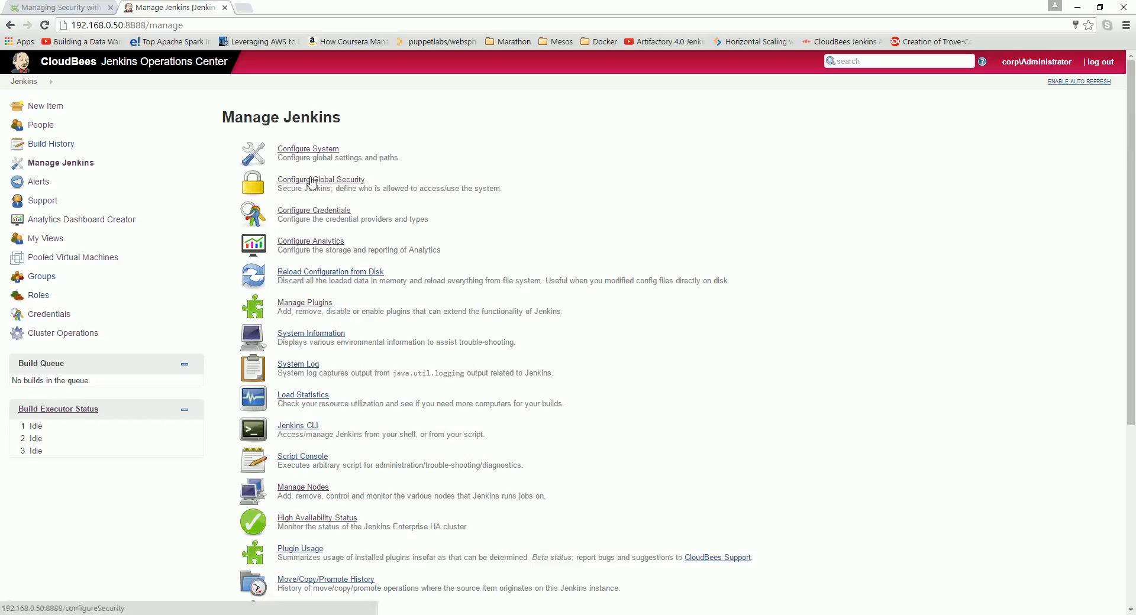
scroll(719, 367, down, 5)
scroll(725, 366, down, 3)
scroll(725, 365, up, 3)
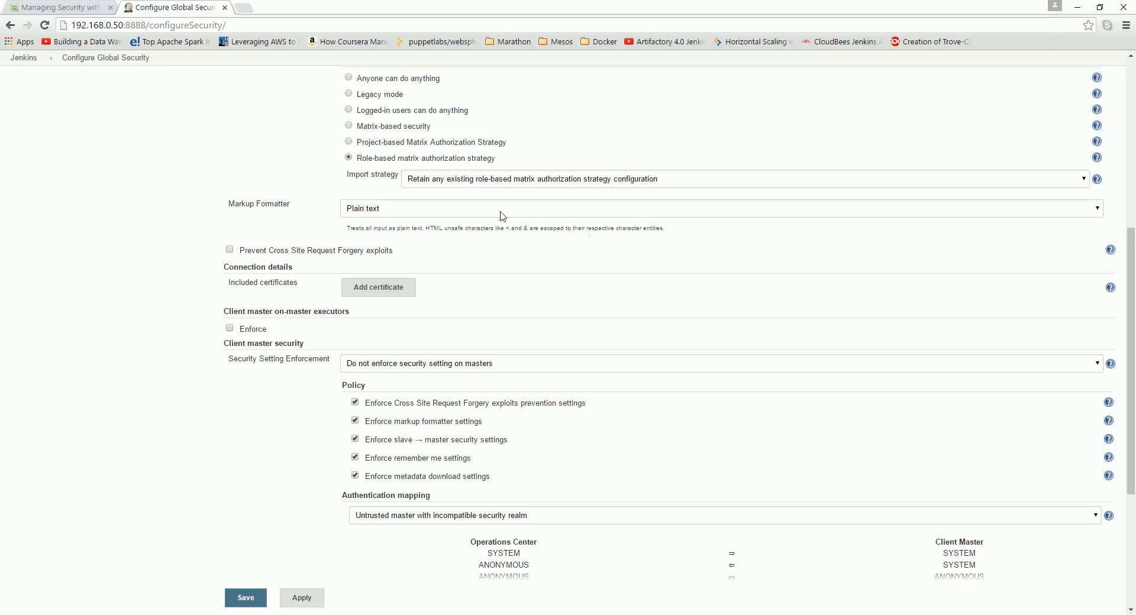
scroll(553, 275, up, 6)
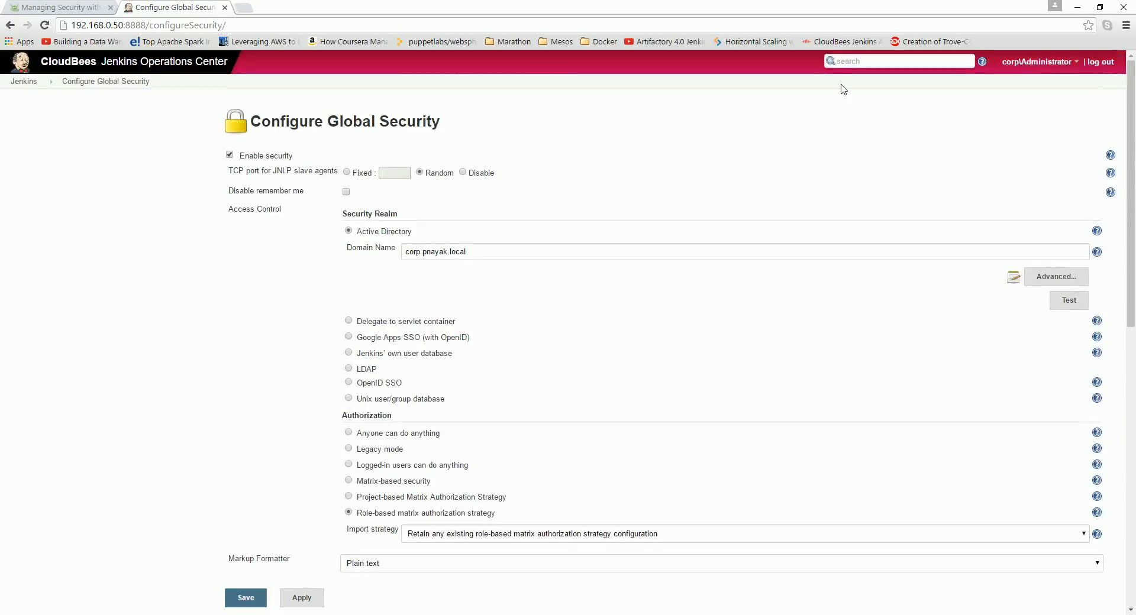
Step: Log out of Jenkins and pick the domain user's corp account name on the login page
click(24, 81)
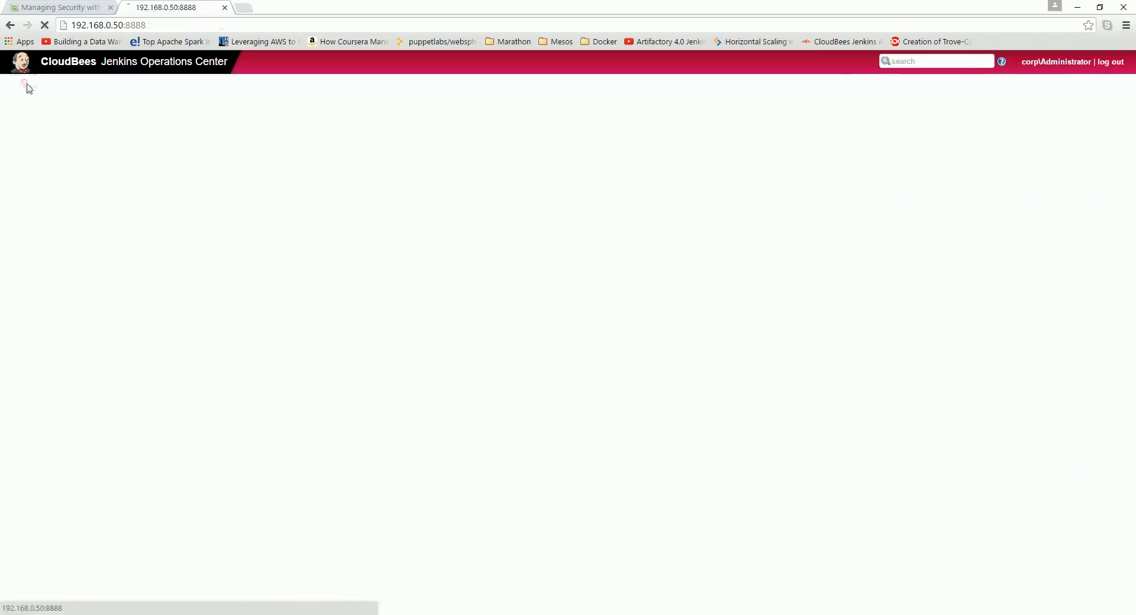
click(1110, 66)
click(308, 127)
click(321, 191)
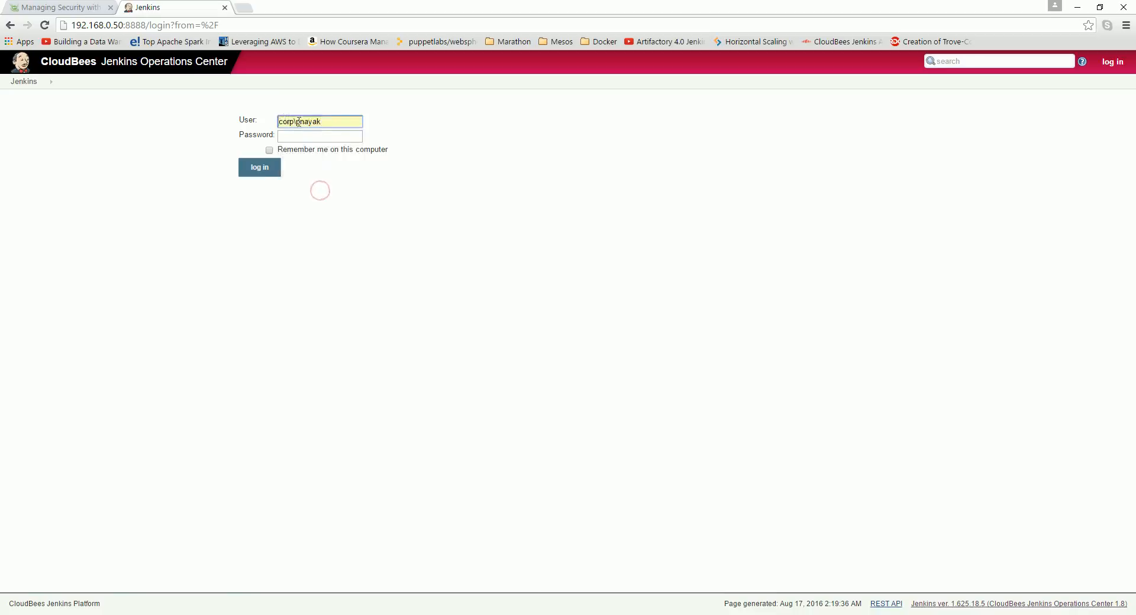
Step: Switch to the Active Directory virtual machine and open Active Directory Users and Computers from Server Manager
click(368, 614)
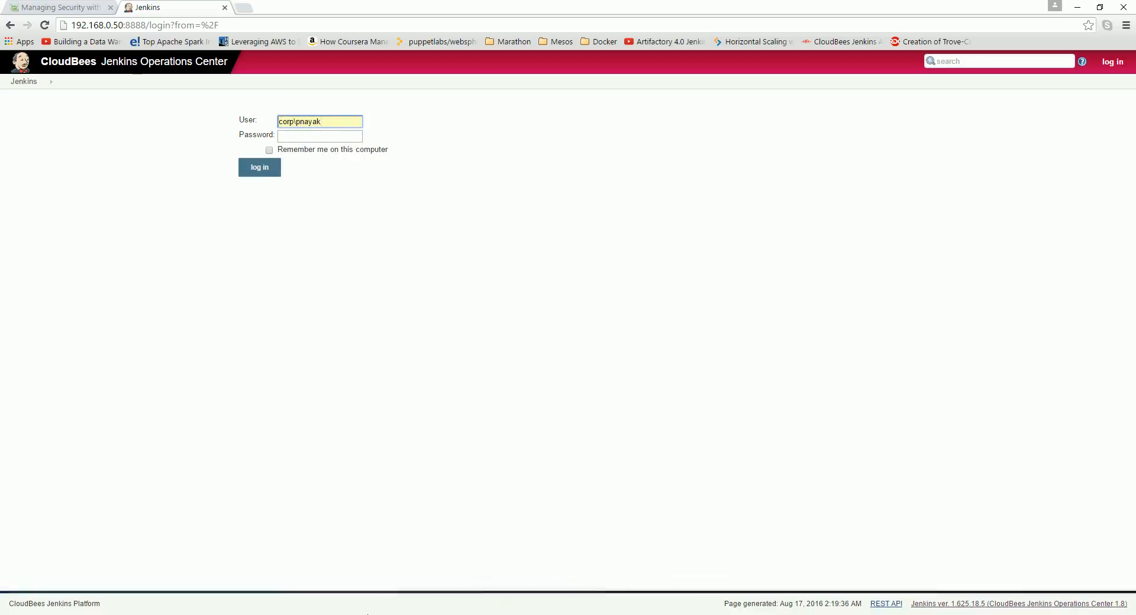
mouse_move(367, 609)
click(568, 554)
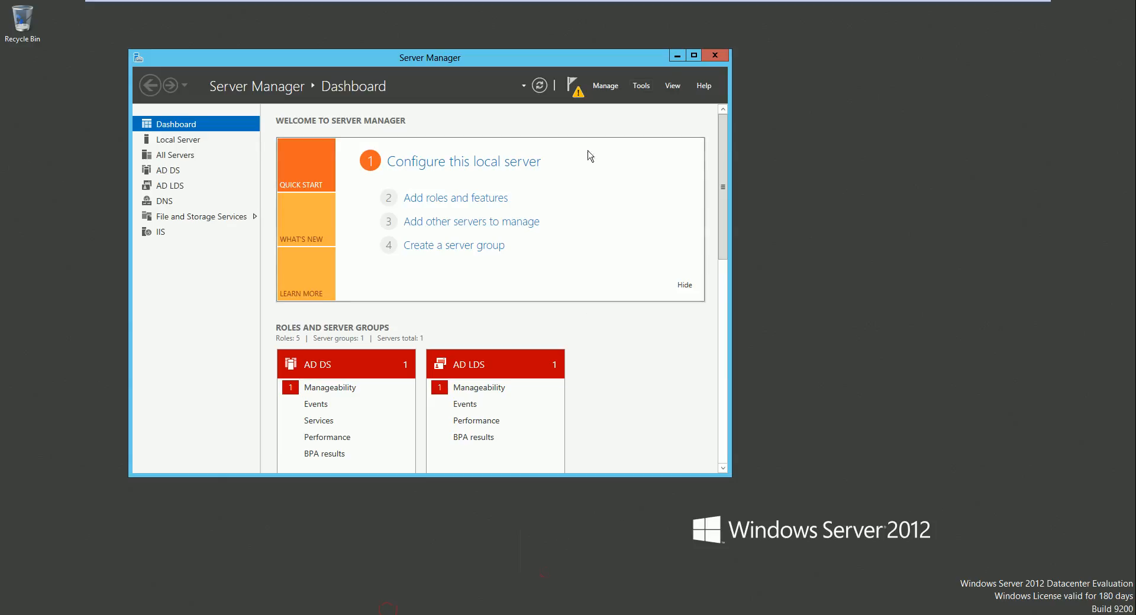
click(641, 86)
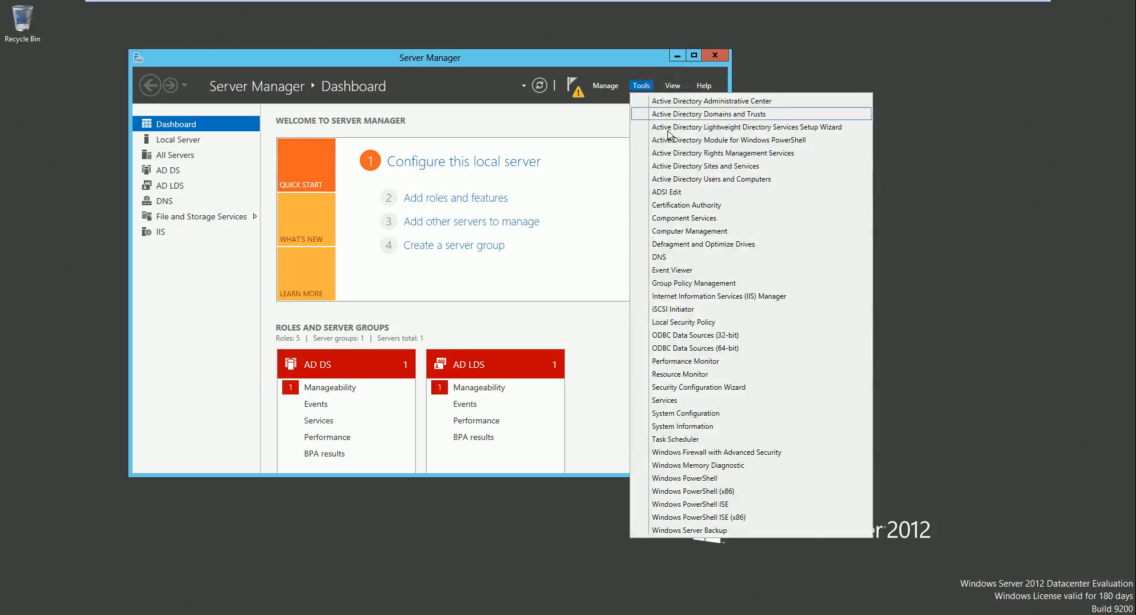
click(717, 186)
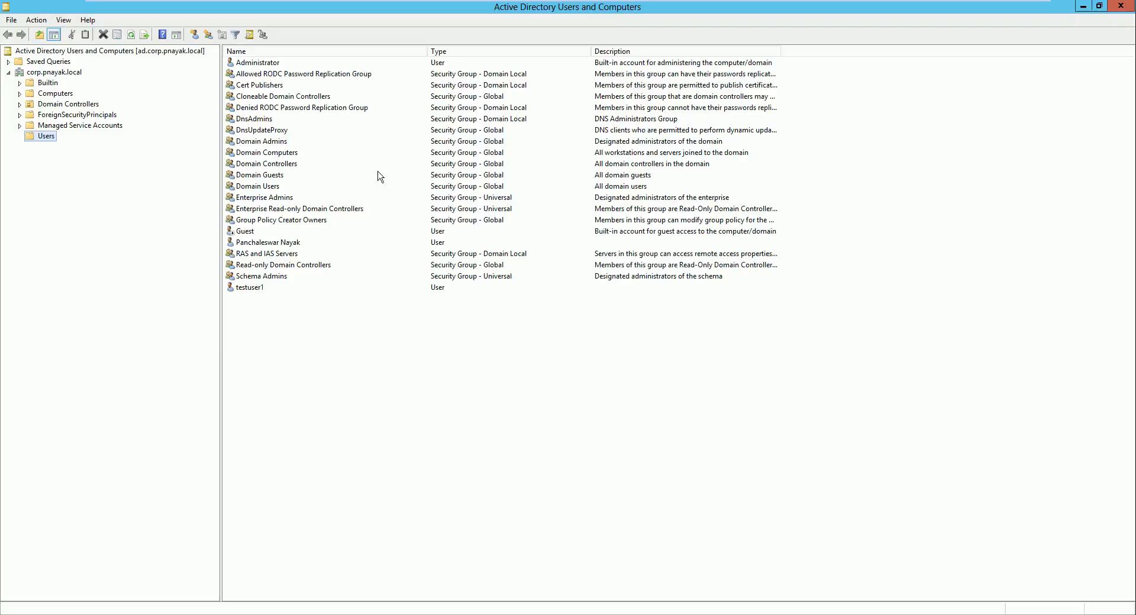
Step: Review the Account logon names of the domain user and testuser1 in their properties, closing each dialog
click(263, 245)
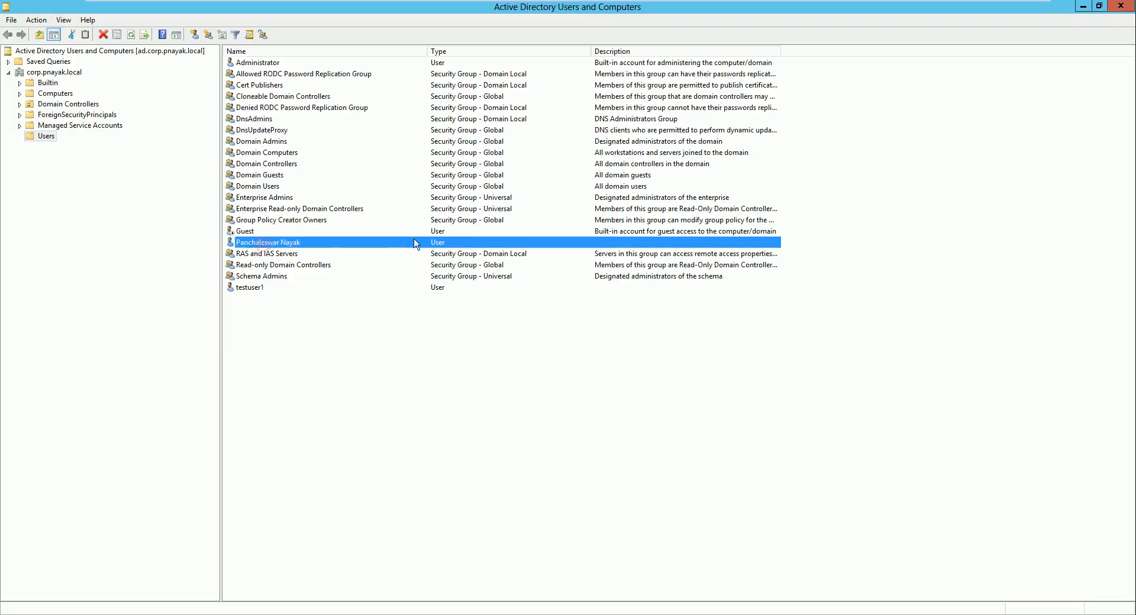
double_click(264, 245)
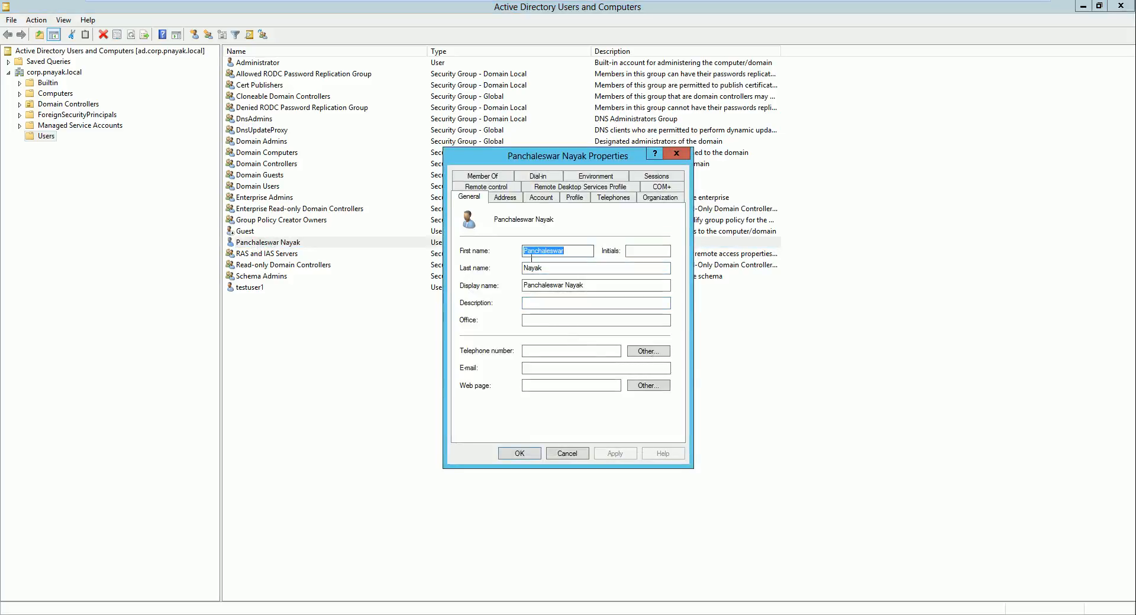
click(541, 197)
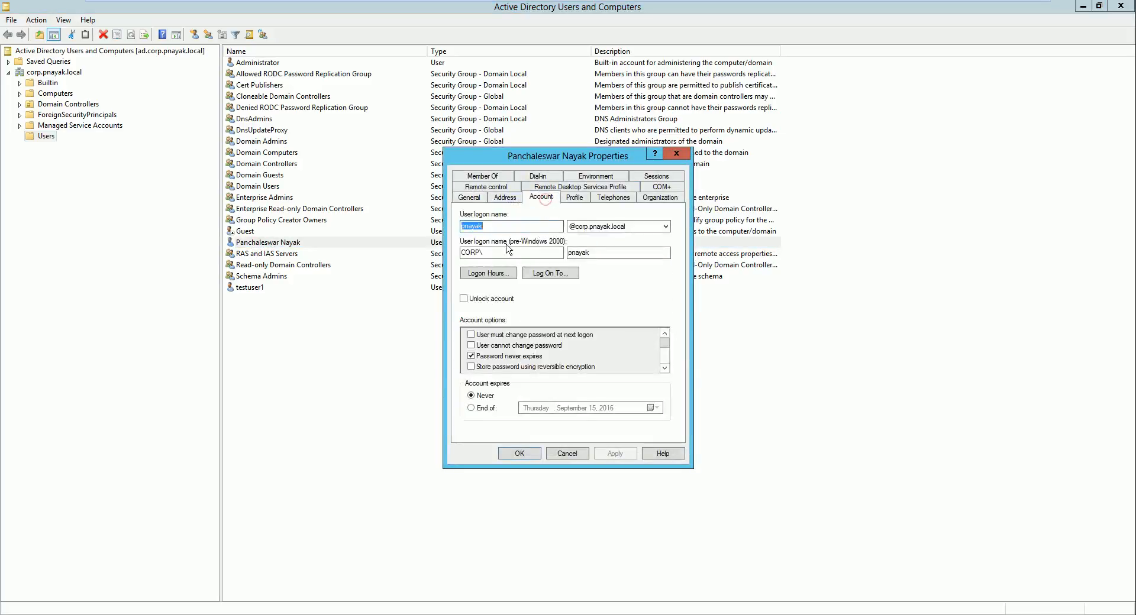
drag(500, 225, 452, 226)
click(574, 451)
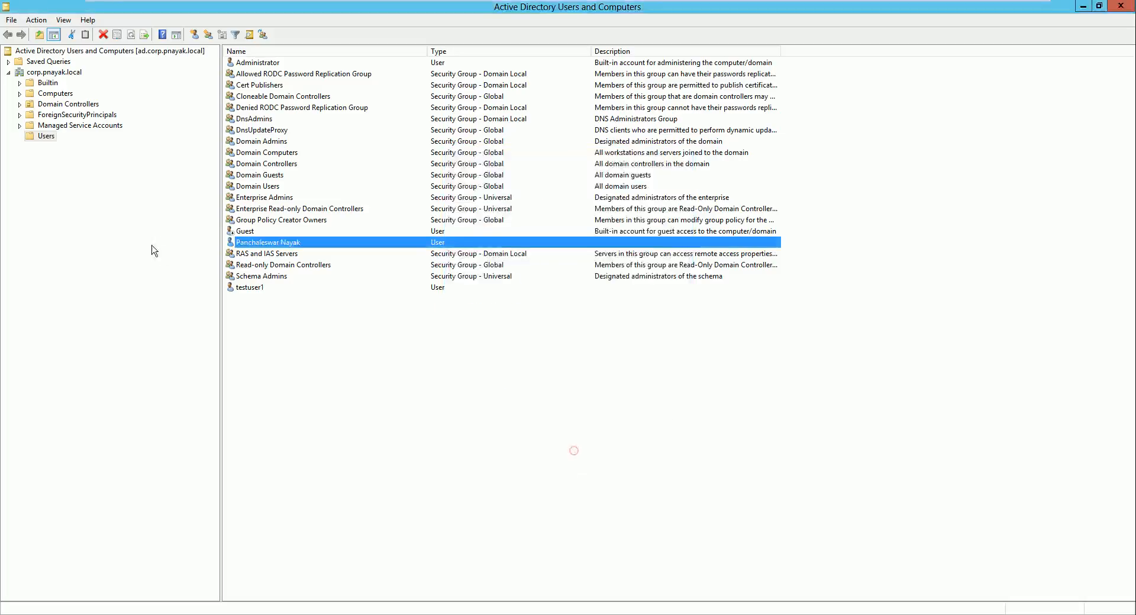
click(244, 291)
double_click(249, 289)
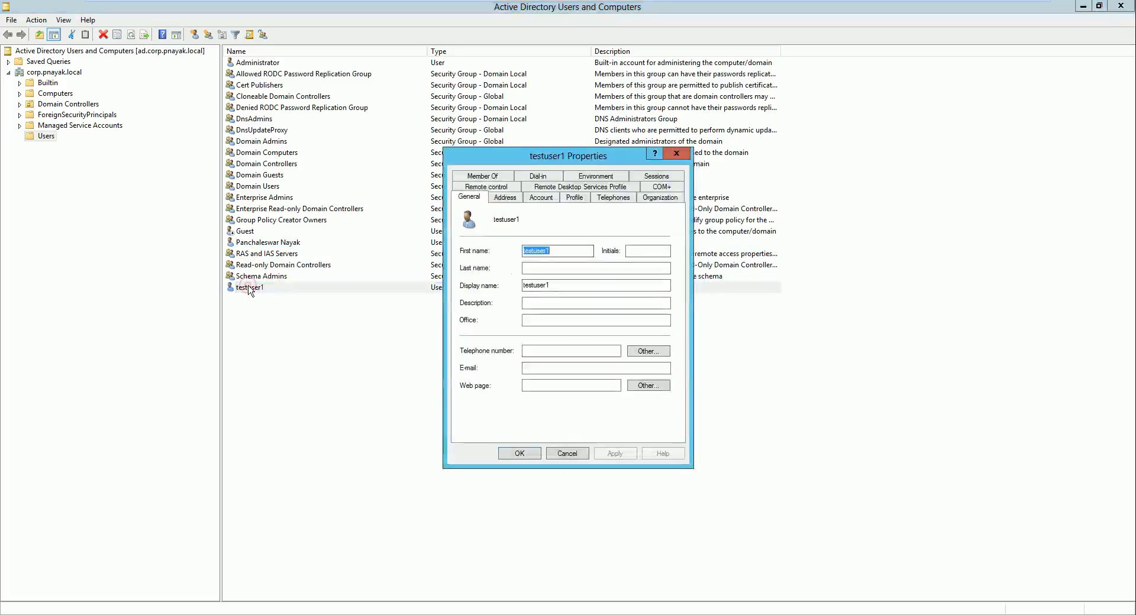
click(537, 201)
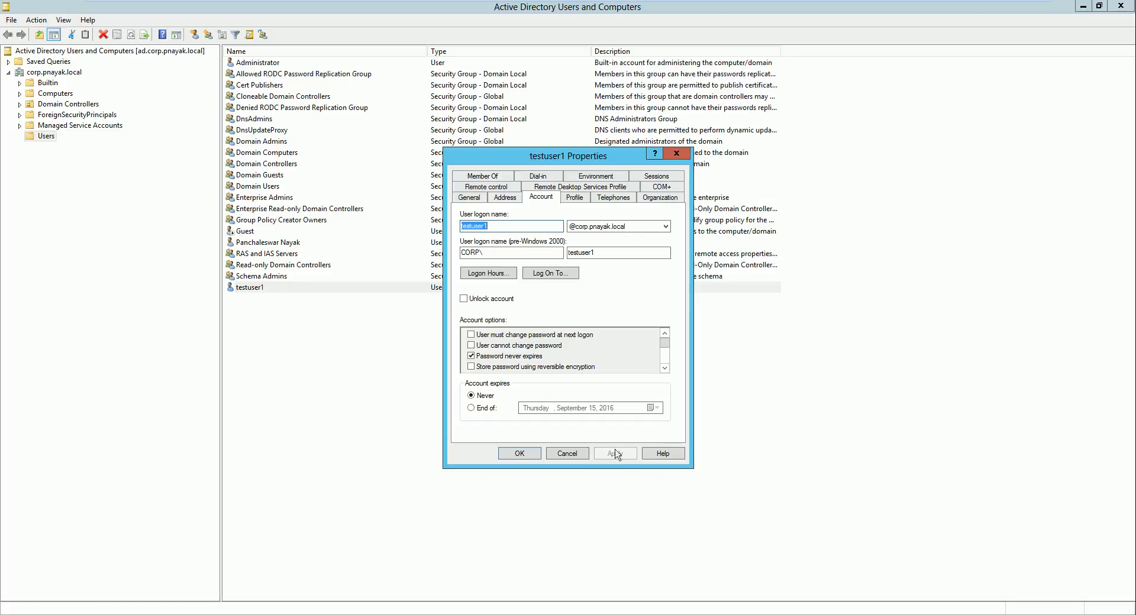
click(578, 452)
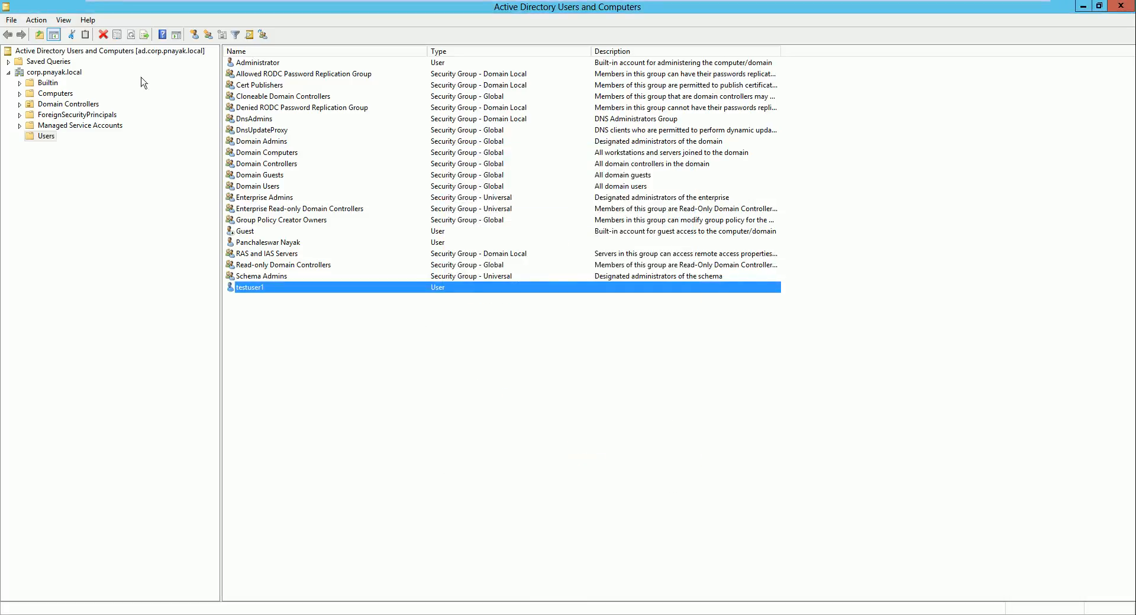
Step: Minimize the directory console, return to the browser, and log in to Jenkins with the domain user's password
click(248, 63)
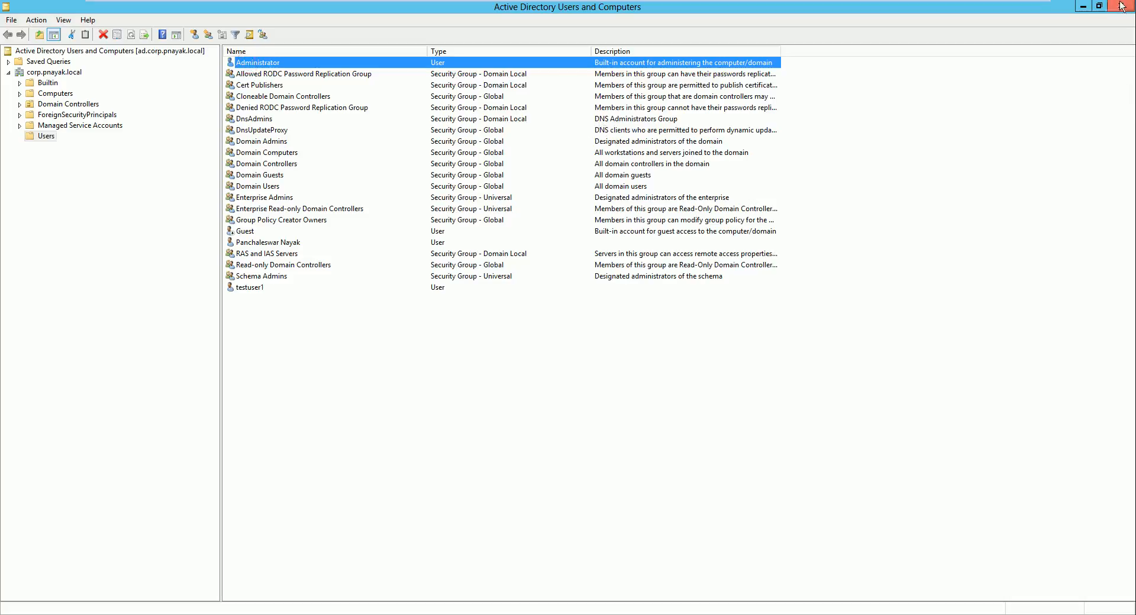
click(1083, 7)
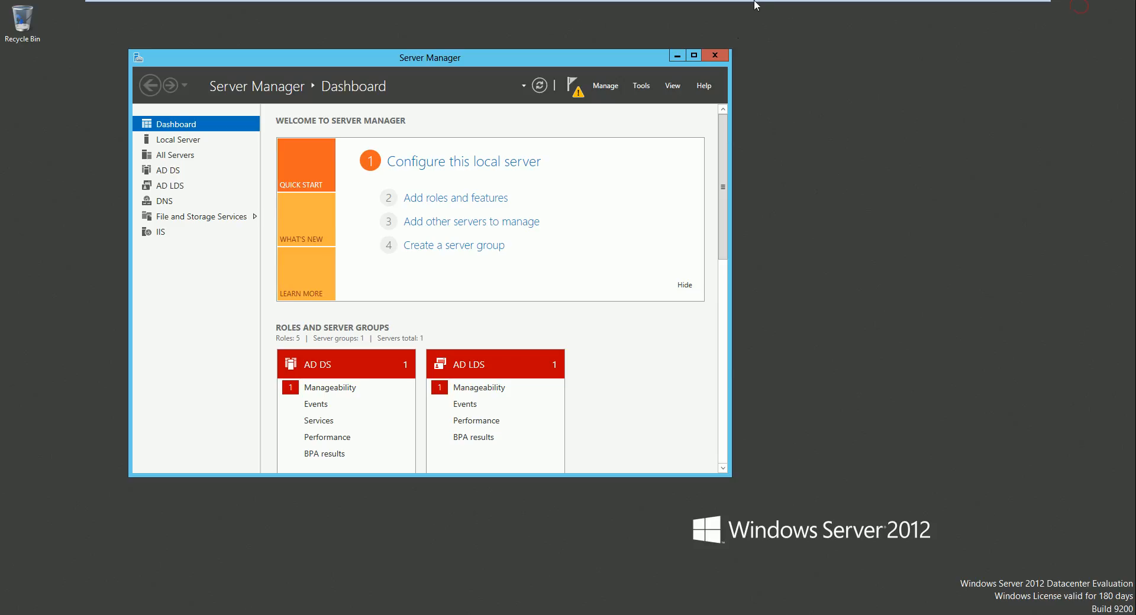
mouse_move(755, 4)
click(1005, 9)
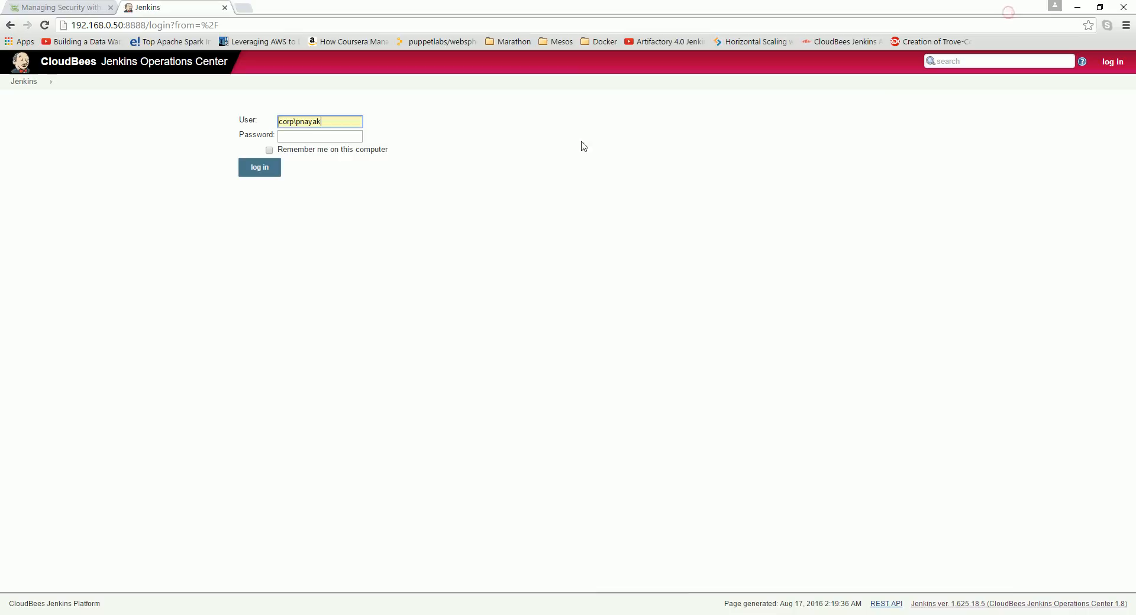
click(319, 137)
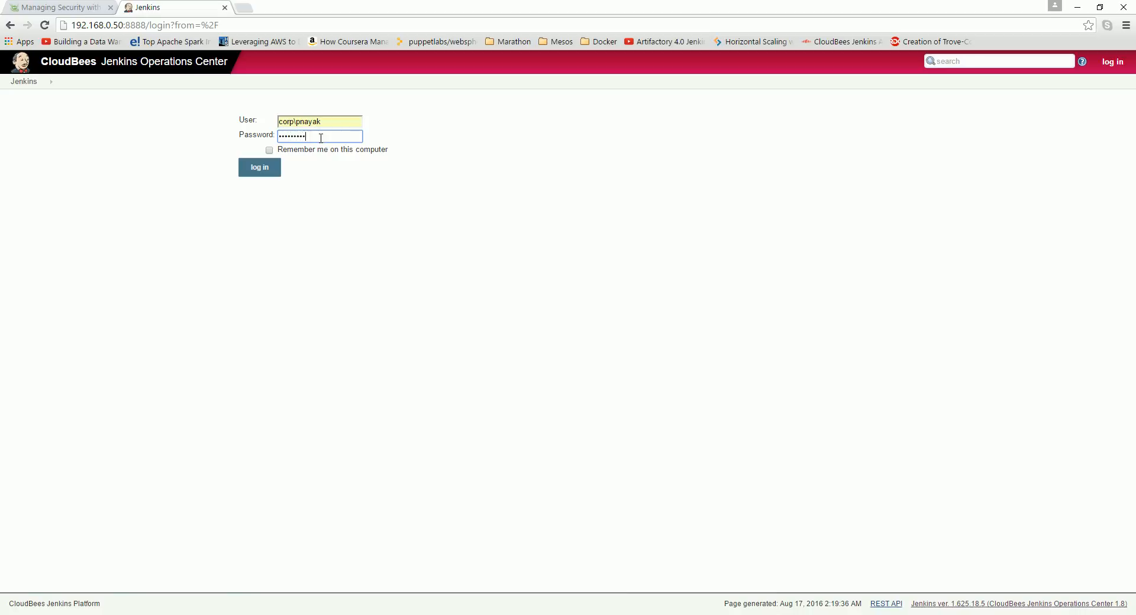
key(Return)
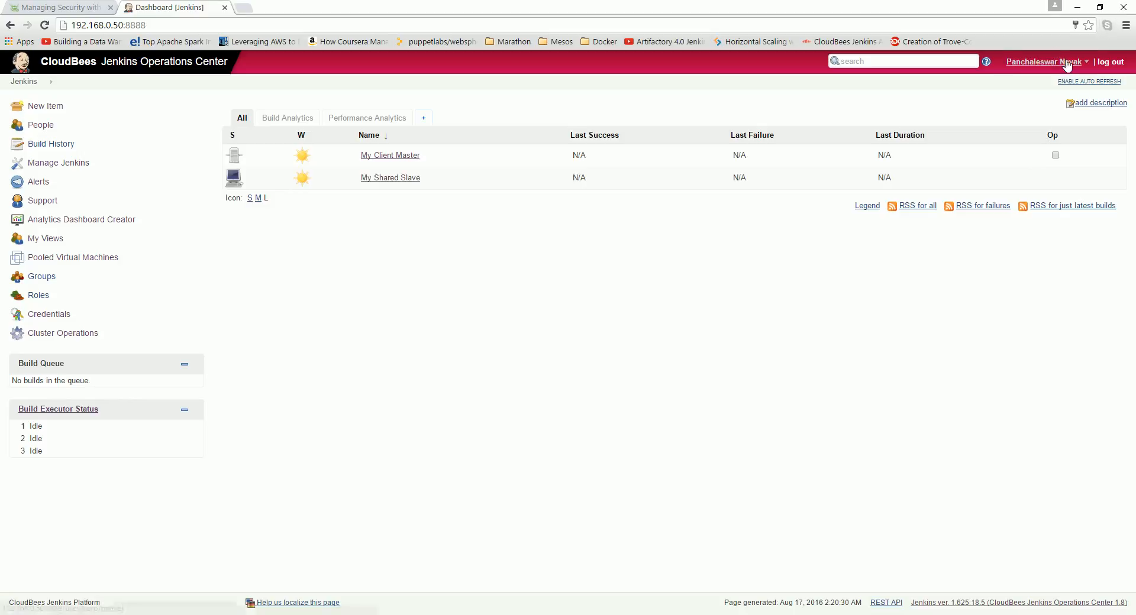
Step: Open the logged-in user's profile page, then navigate back to the dashboard
click(1087, 63)
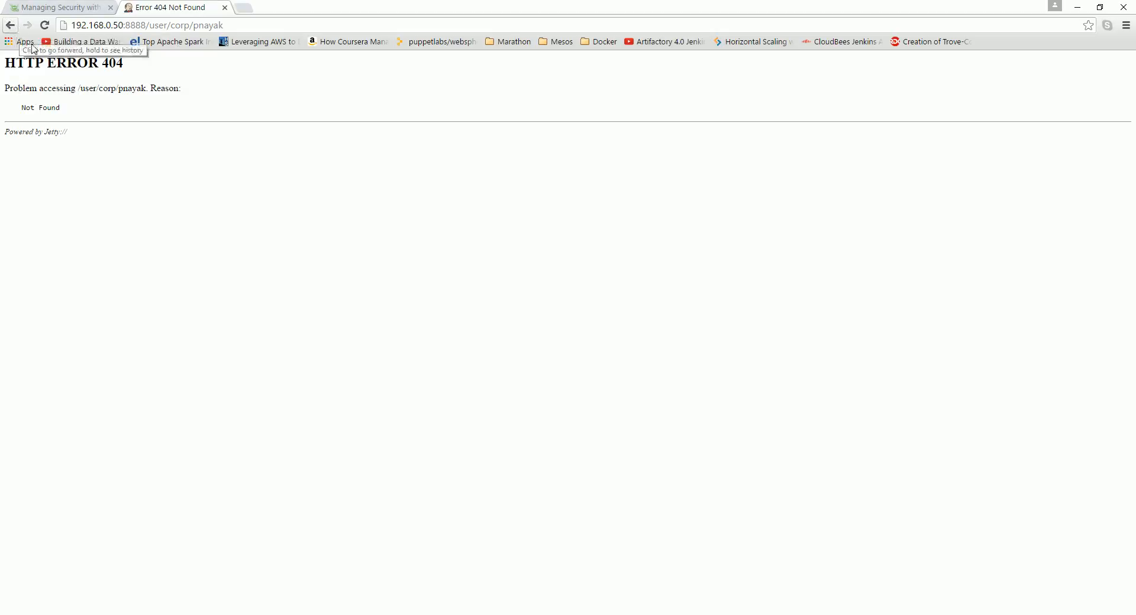
click(10, 25)
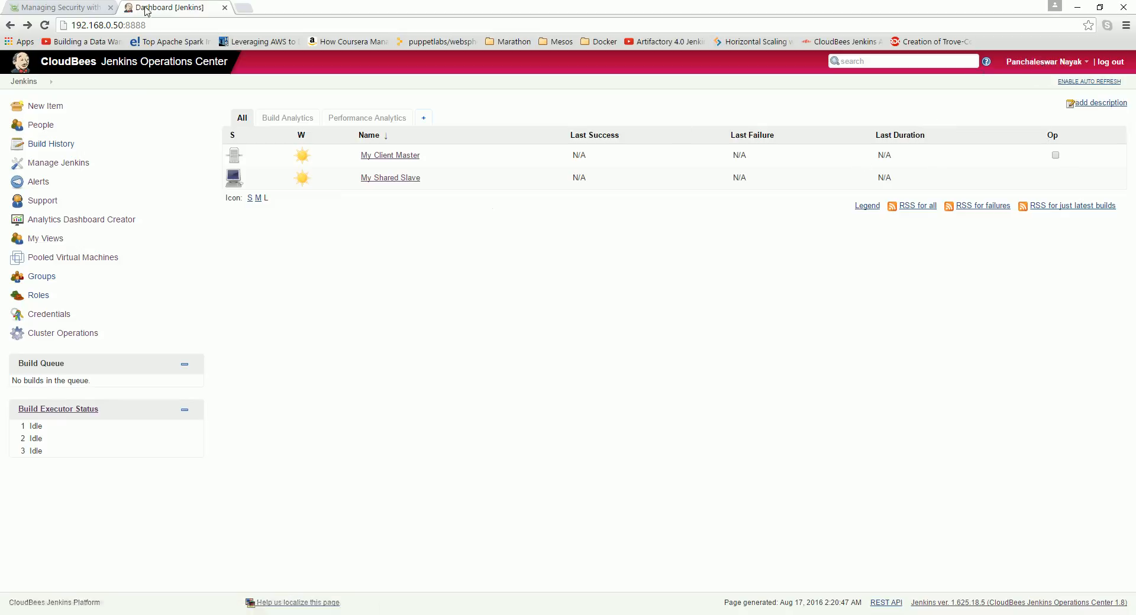
Step: Log out and log back in to Jenkins as corp\testuser1 with its password
click(1109, 63)
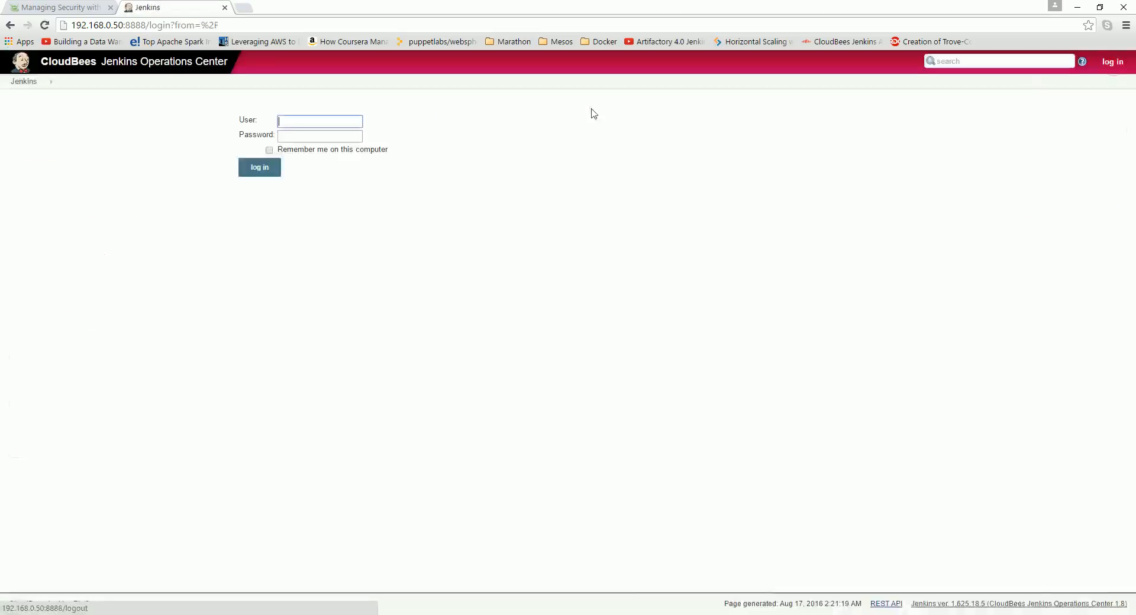
click(318, 119)
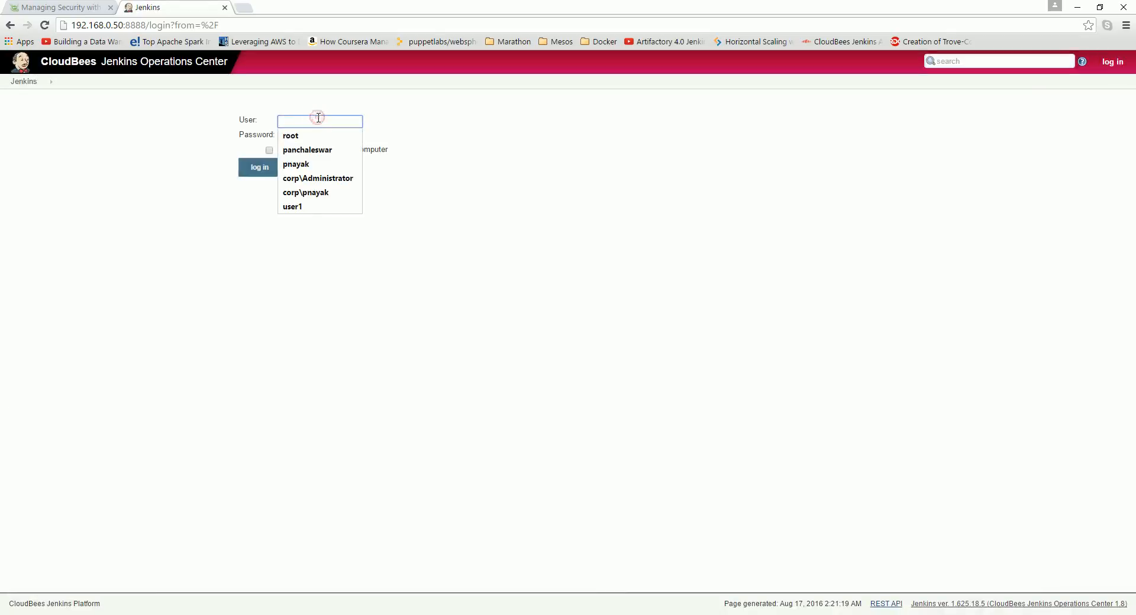
text(corp)
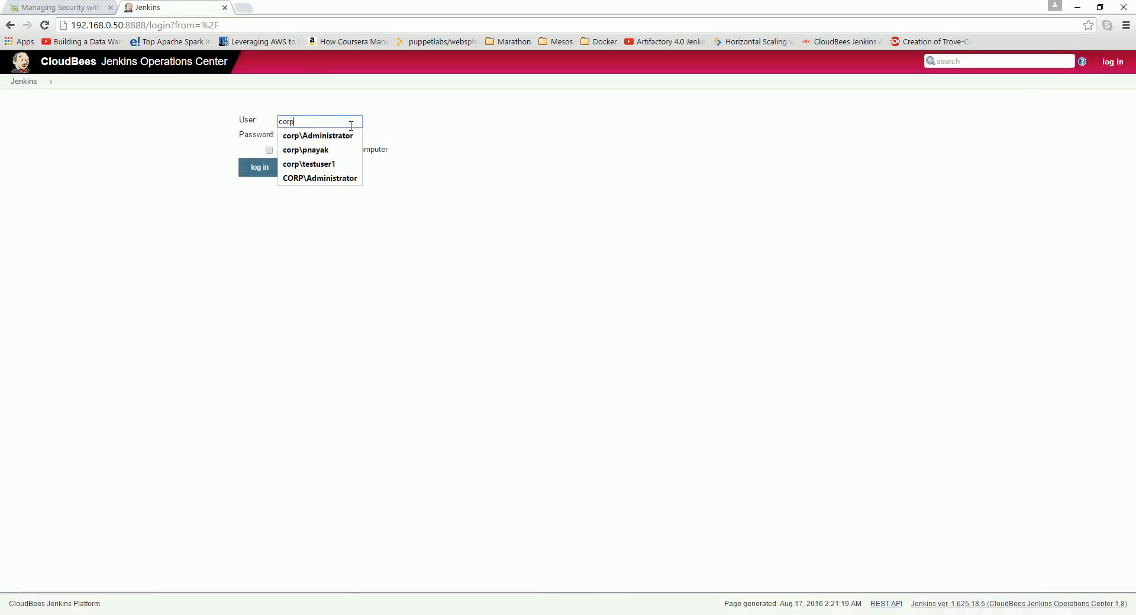
text(/)
key(BackSpace)
text(\tes)
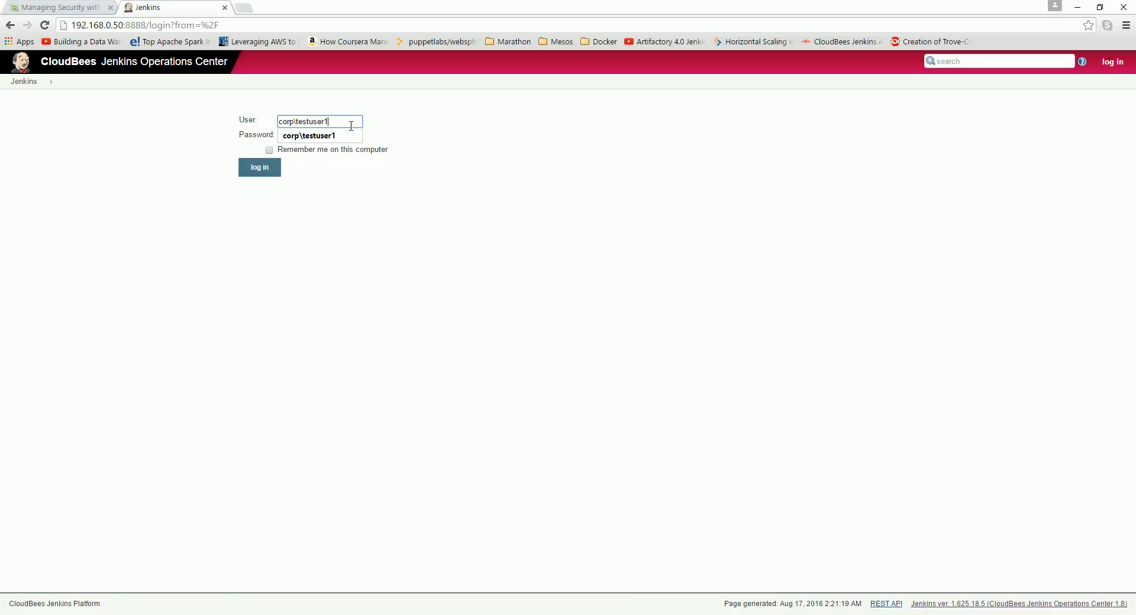
text(tuser1)
click(345, 136)
click(341, 139)
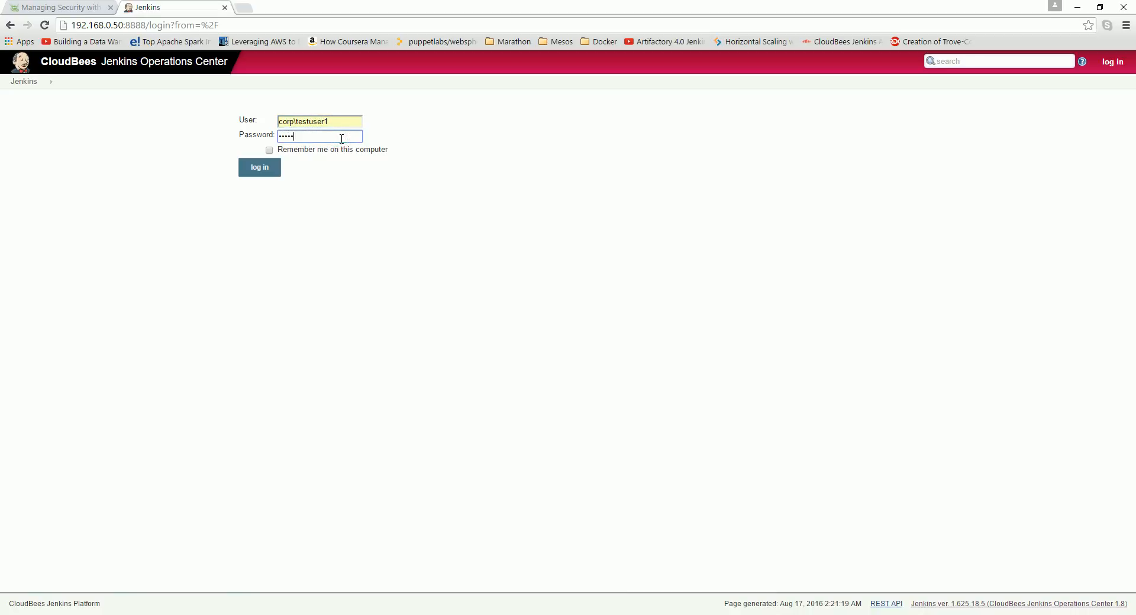
key(Return)
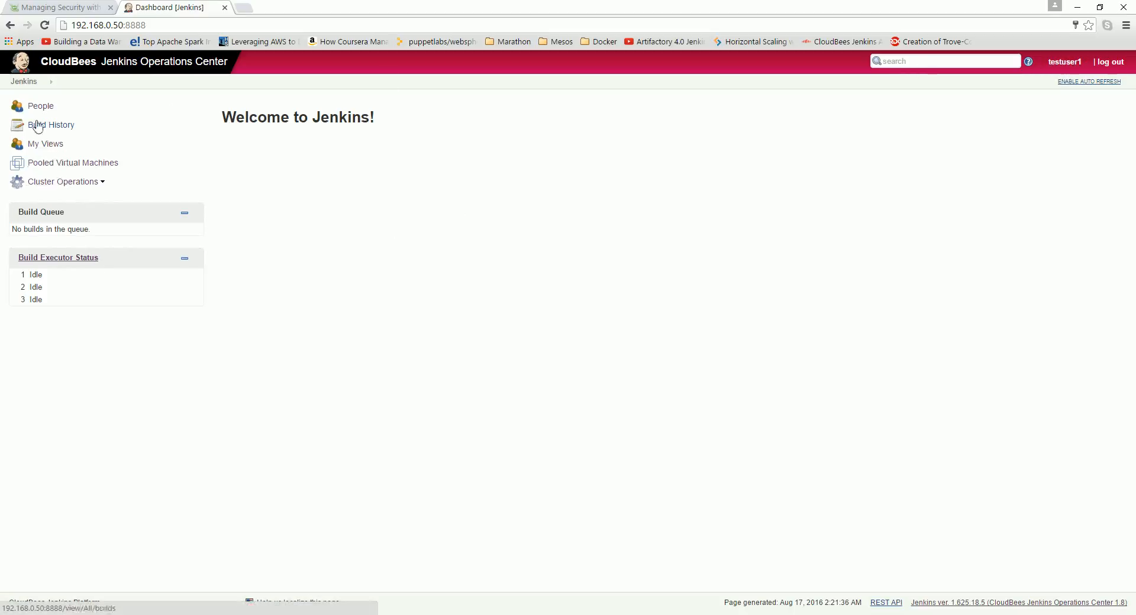
Step: Return to the Jenkins home page and close the Managing Security documentation tab
click(26, 84)
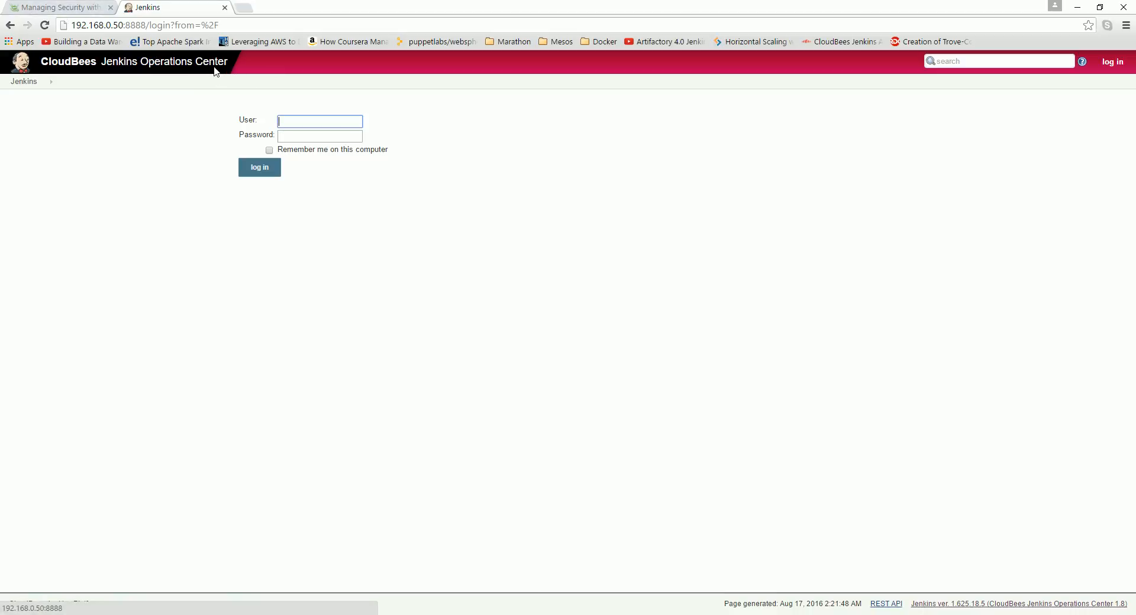
click(67, 8)
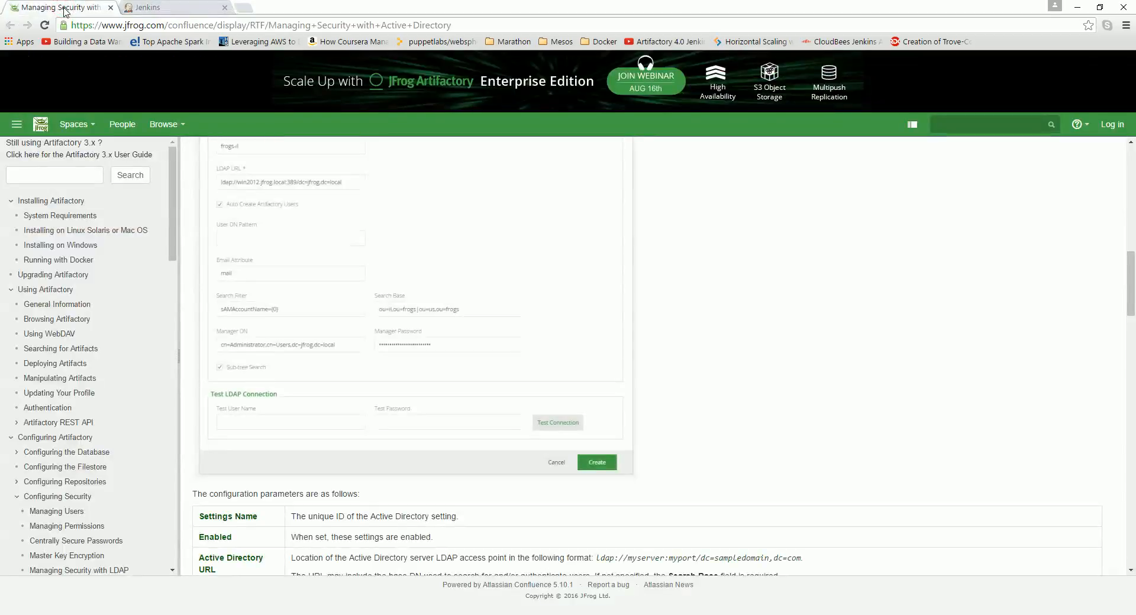
click(110, 8)
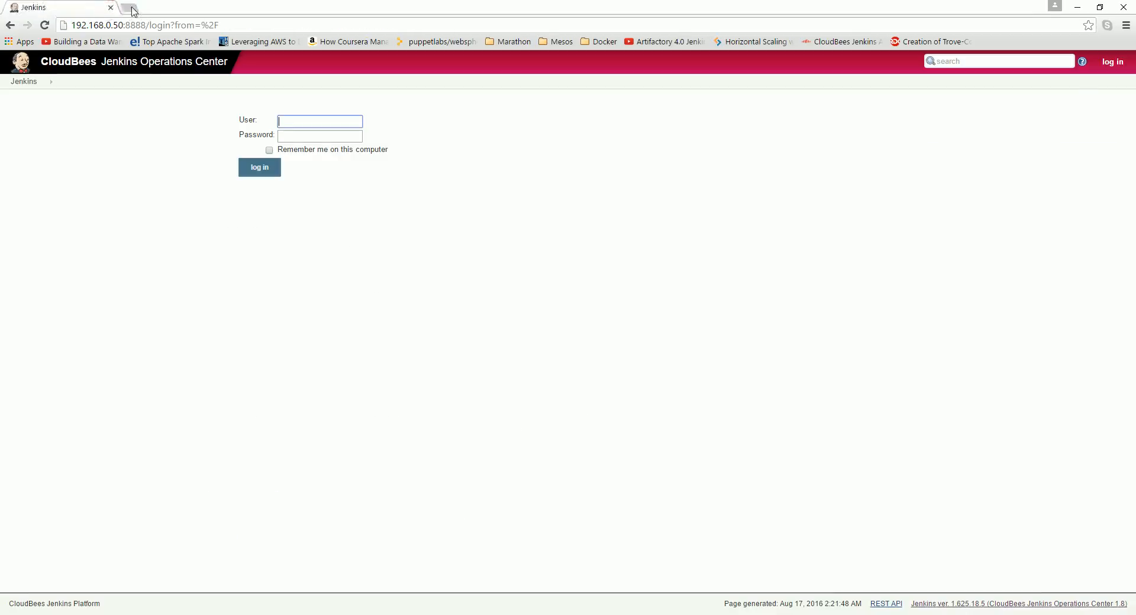
Step: Open Artifactory at 192.168.0.60:8081 in a new tab and log in as admin with its password
click(130, 8)
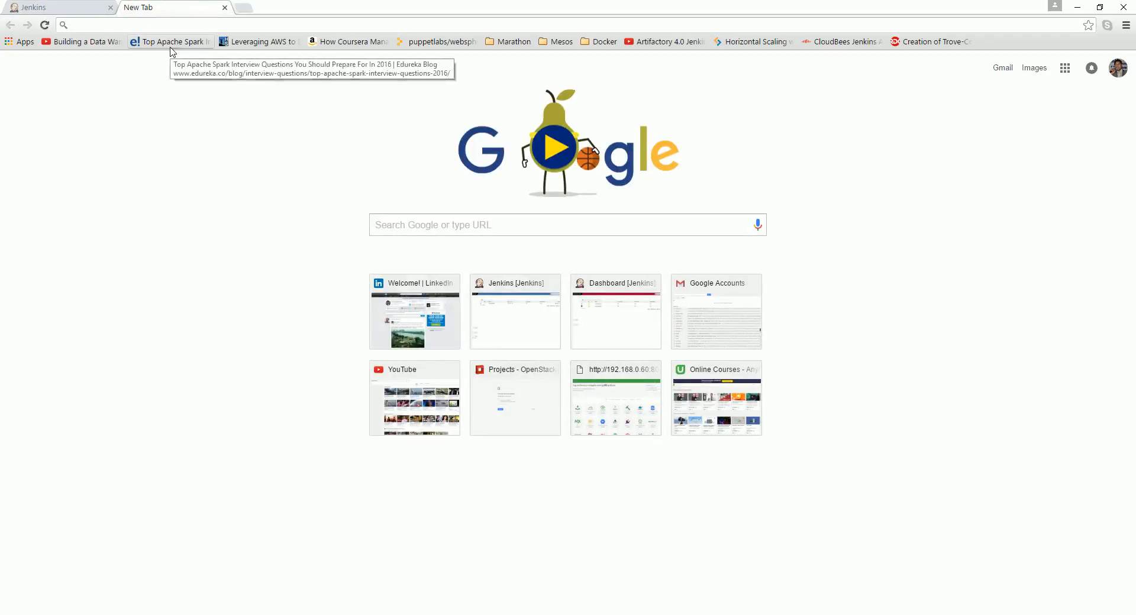
click(629, 413)
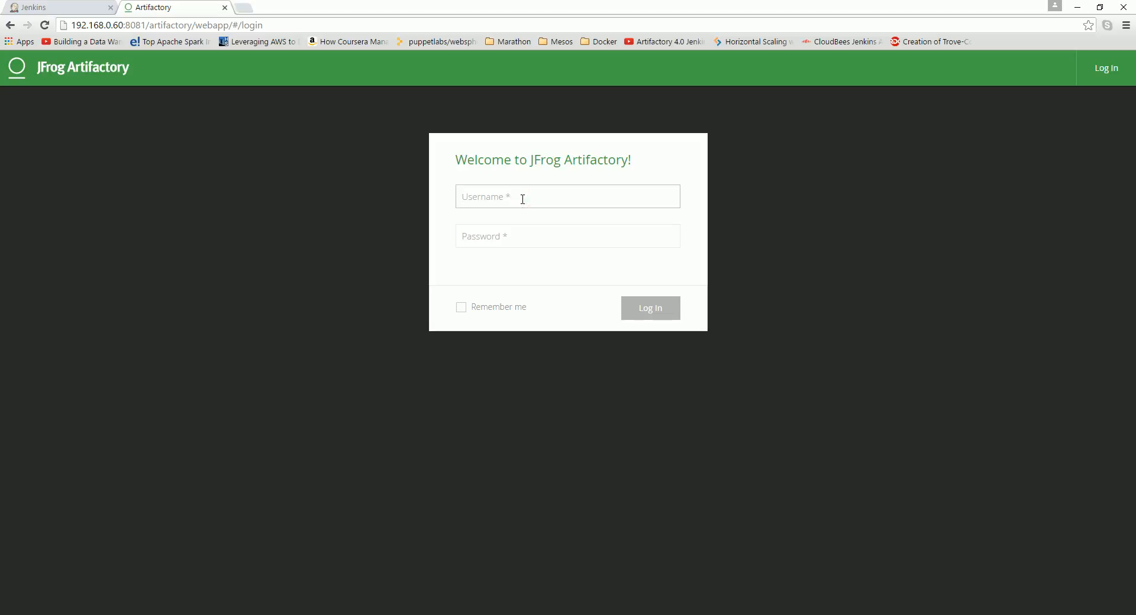
text(adm)
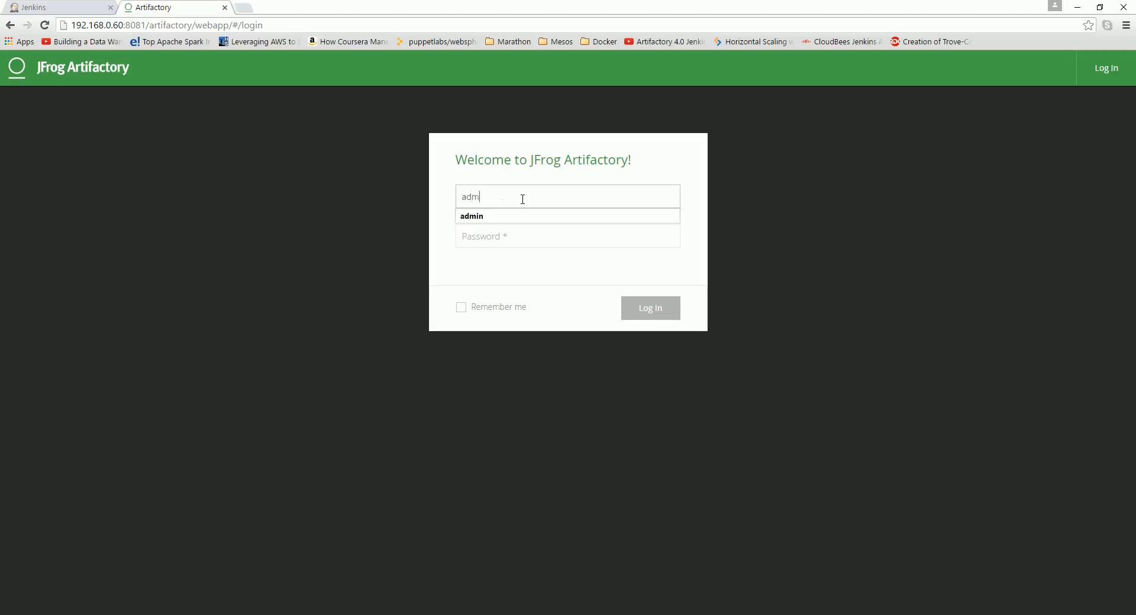
key(Tab)
text(p)
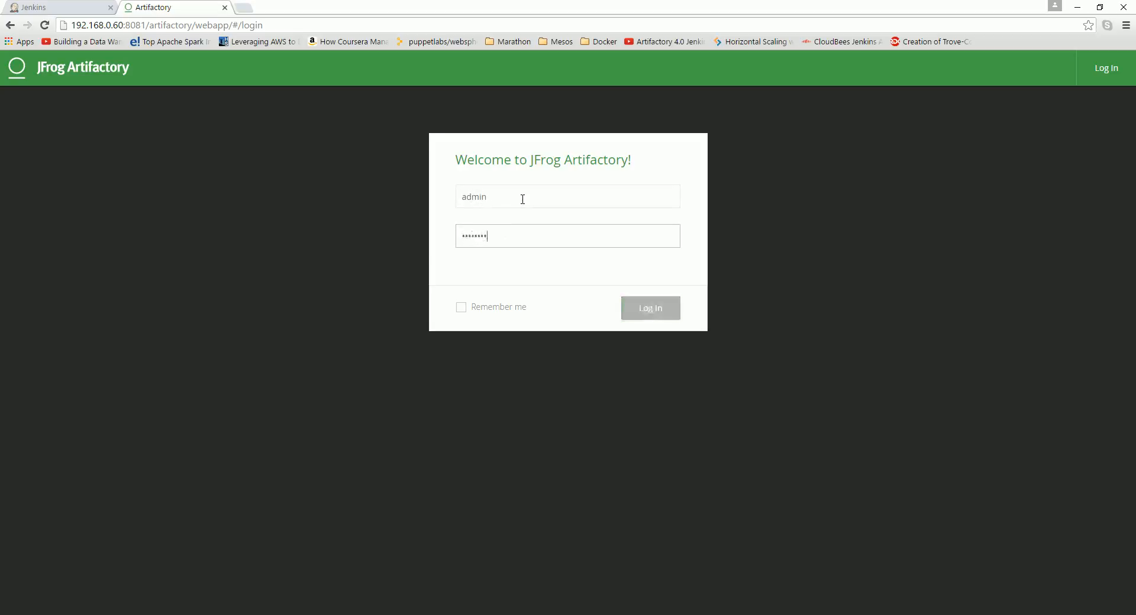
text(assword)
key(Return)
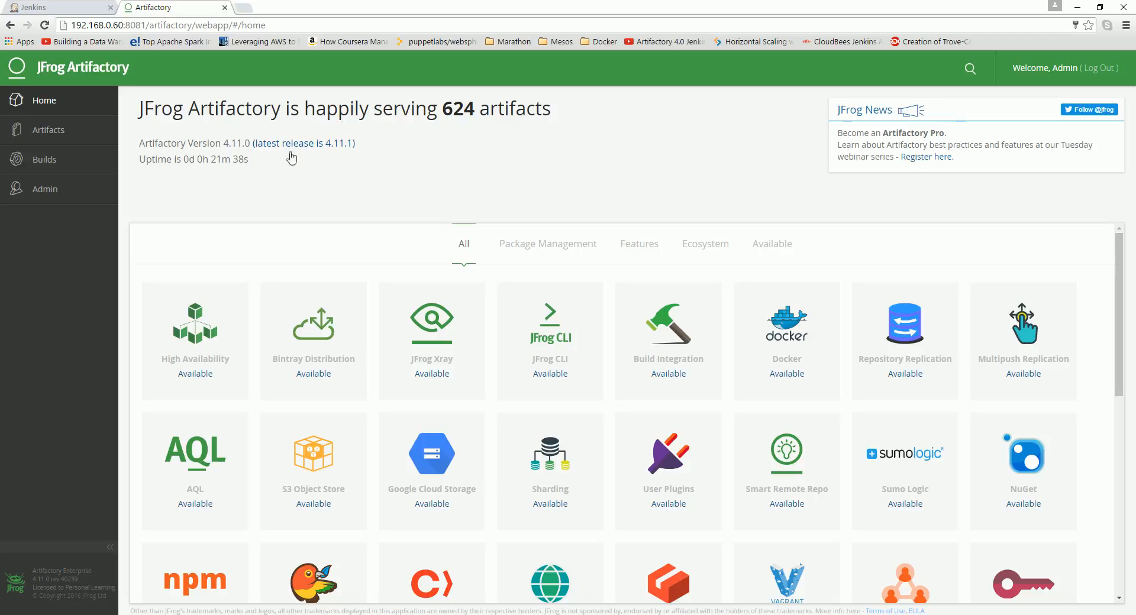
Step: Create a new LDAP setting in Artifactory's security administration and name it MyNewAD
click(44, 191)
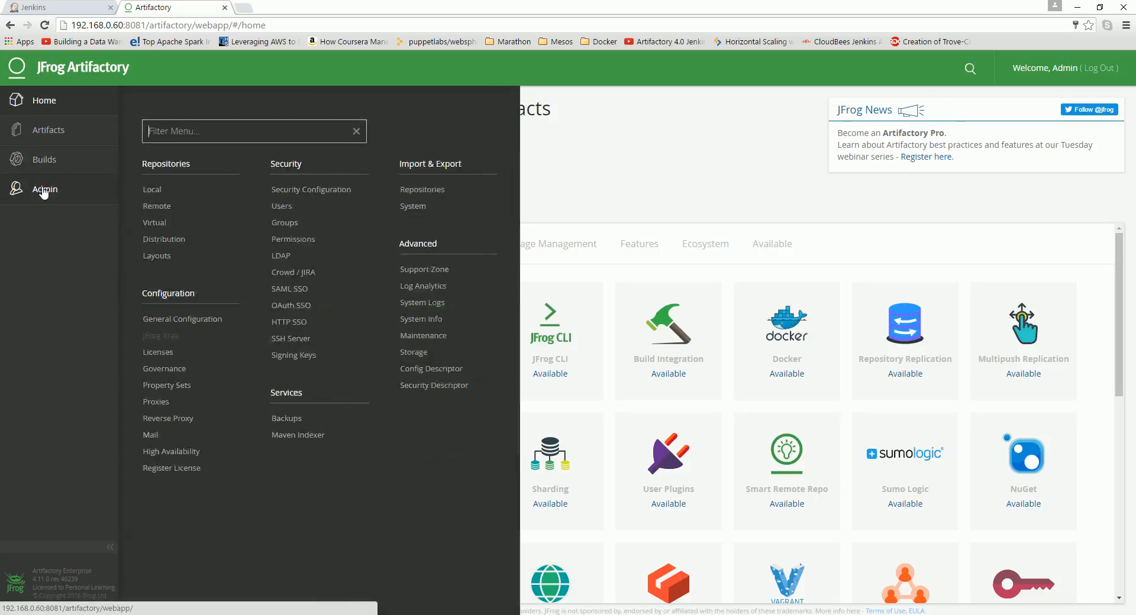
click(281, 256)
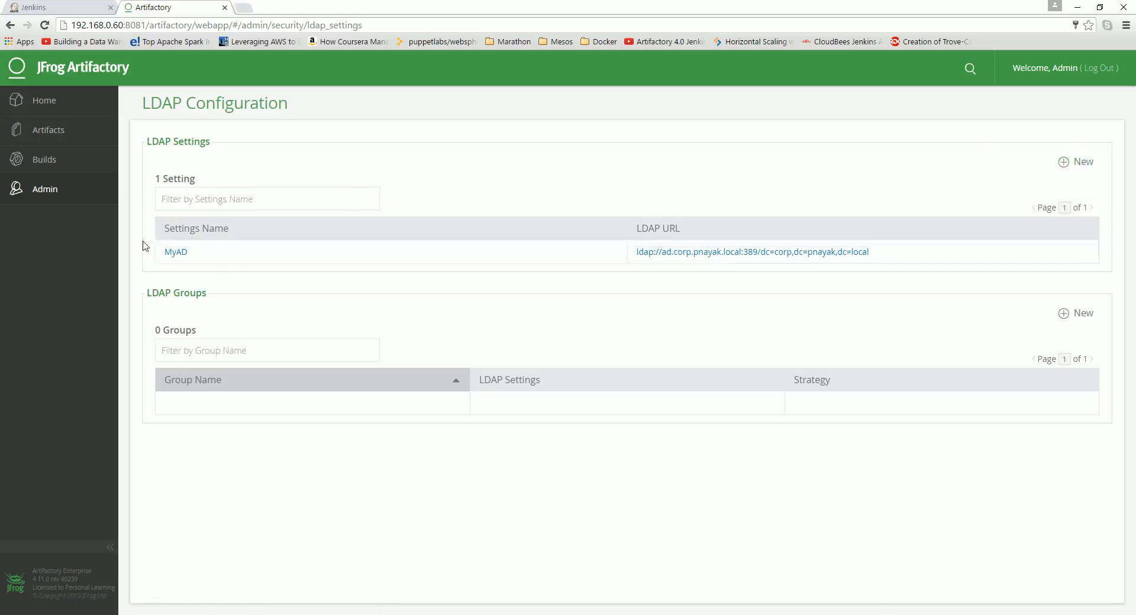
click(1083, 163)
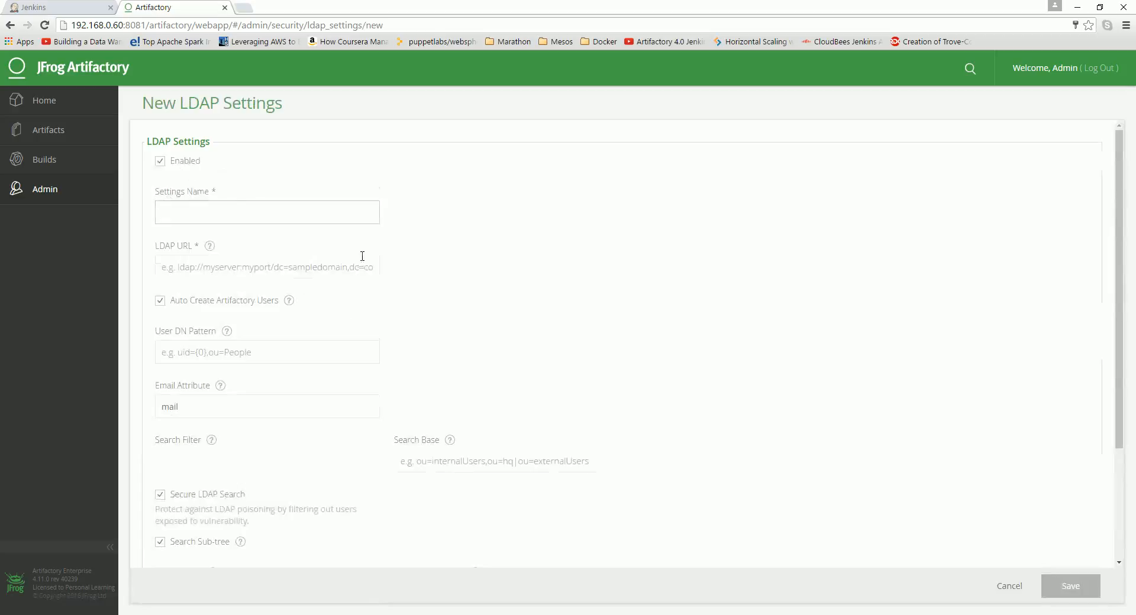
scroll(378, 273, down, 3)
scroll(380, 281, up, 3)
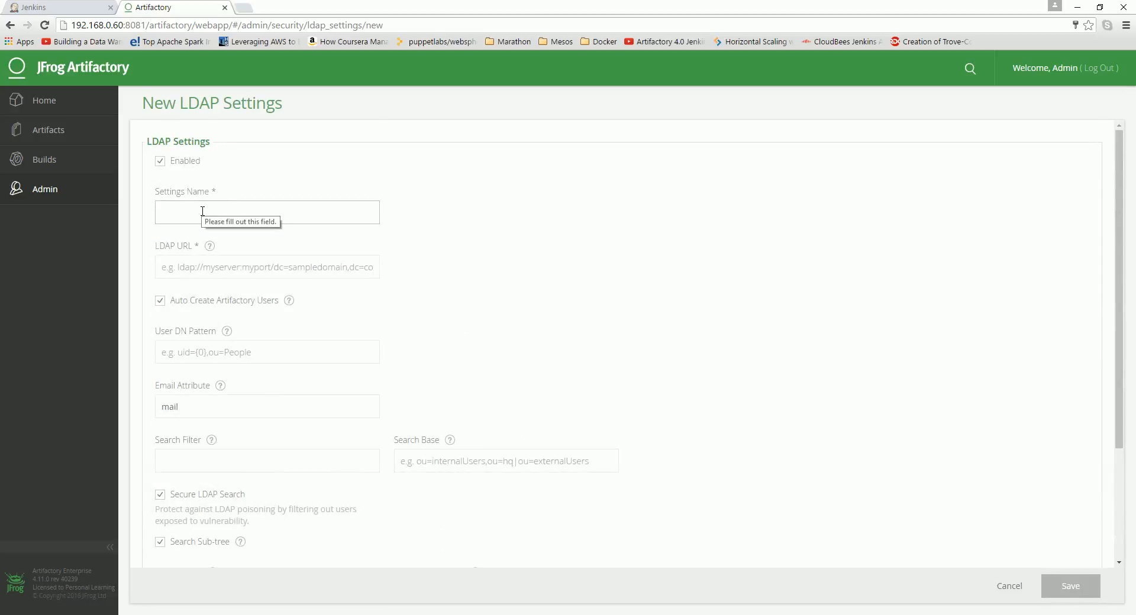
key(alt+Tab)
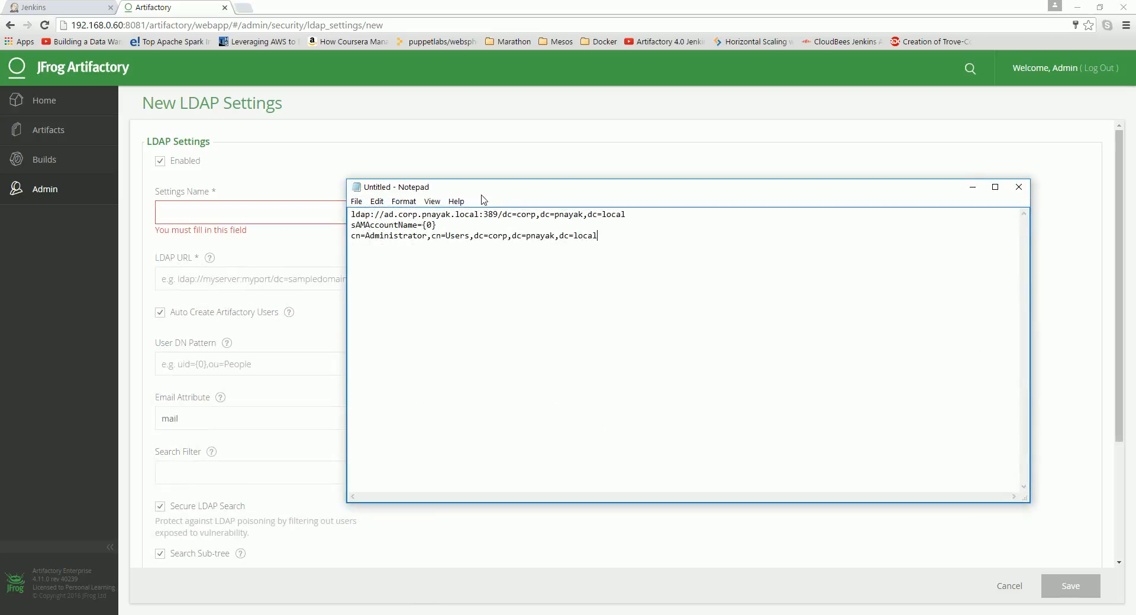
drag(503, 192, 460, 176)
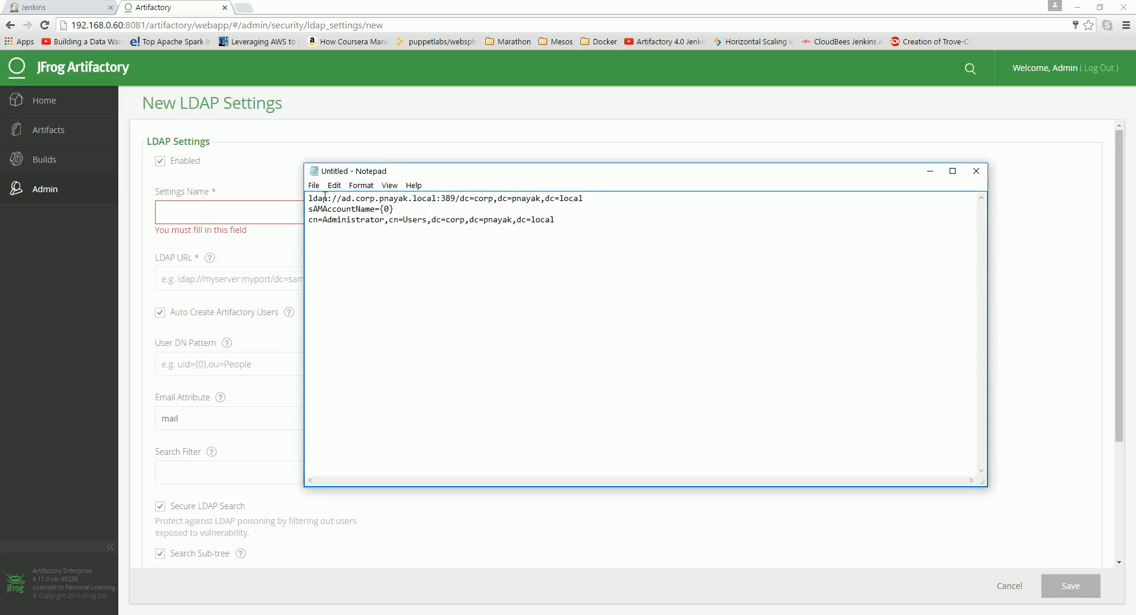
click(194, 220)
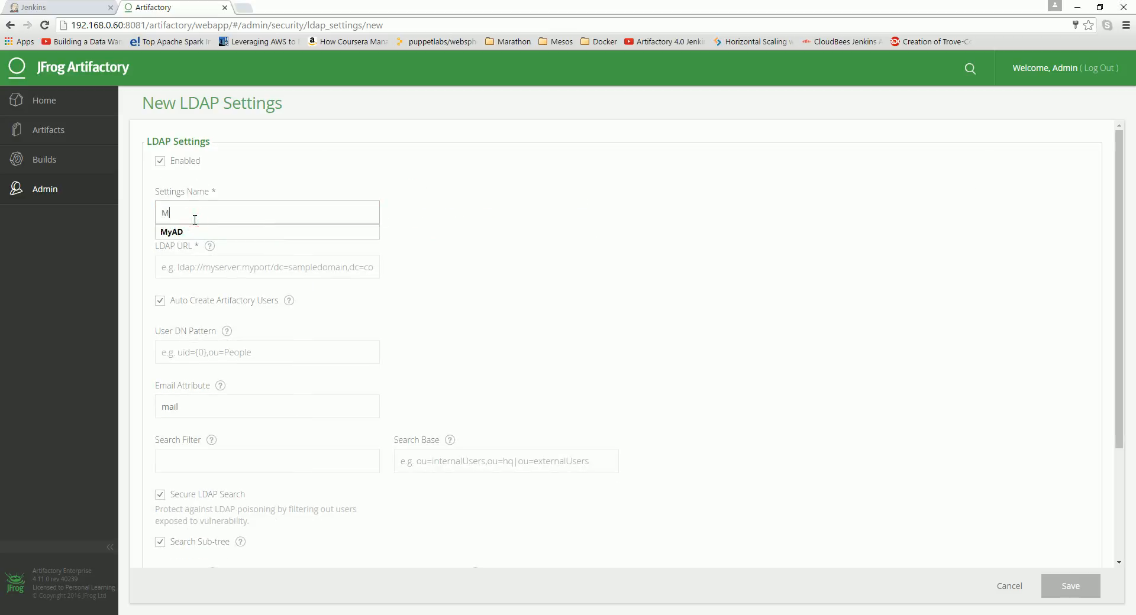
text(MyNewAD)
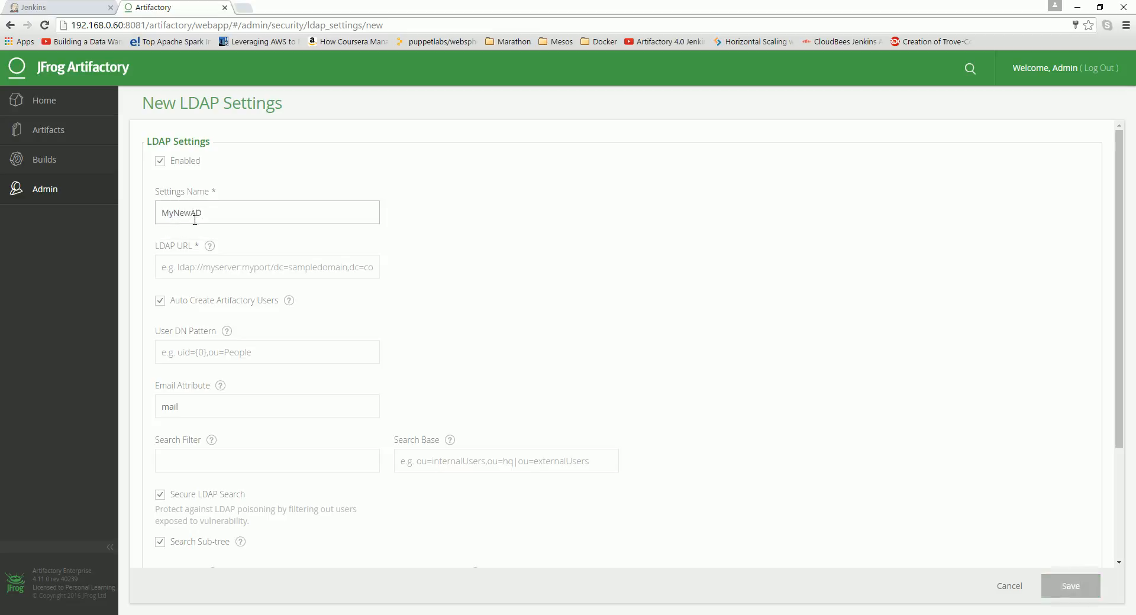
Step: Copy the LDAP URL ldap://ad.corp.pnayak.local:389/dc=corp,dc=pnayak,dc=local from the notes into the LDAP URL field
click(403, 596)
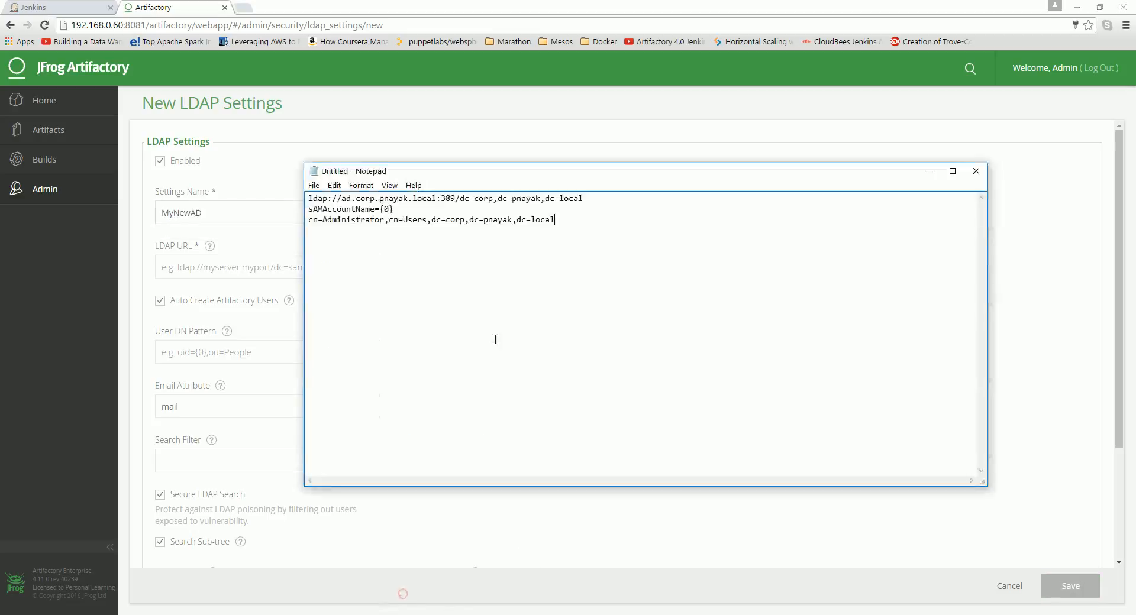
drag(591, 196, 304, 170)
key(ctrl+c)
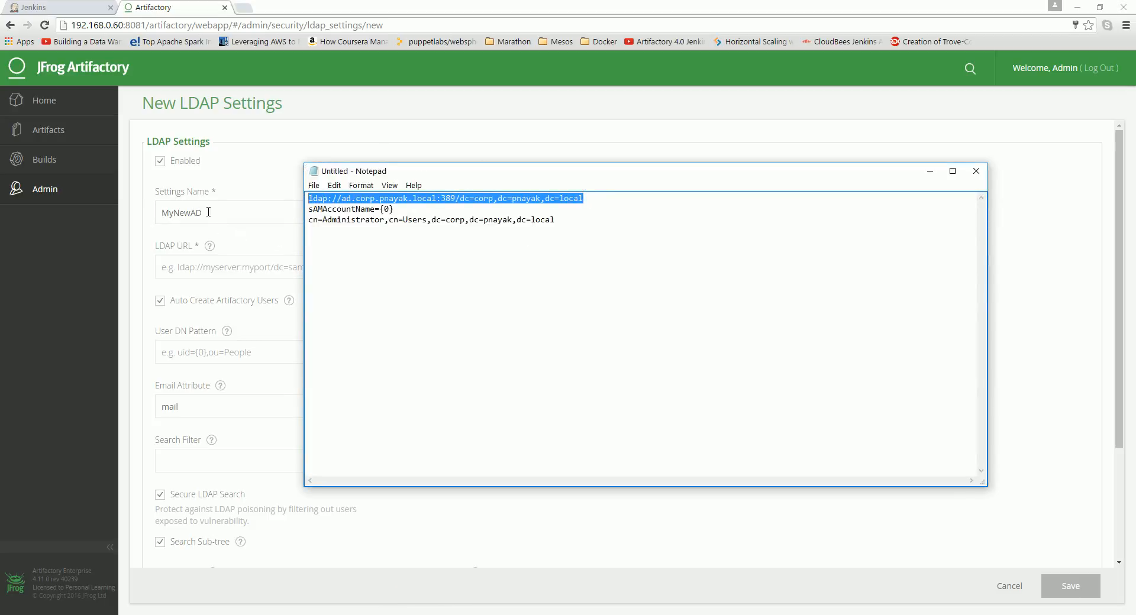
click(204, 274)
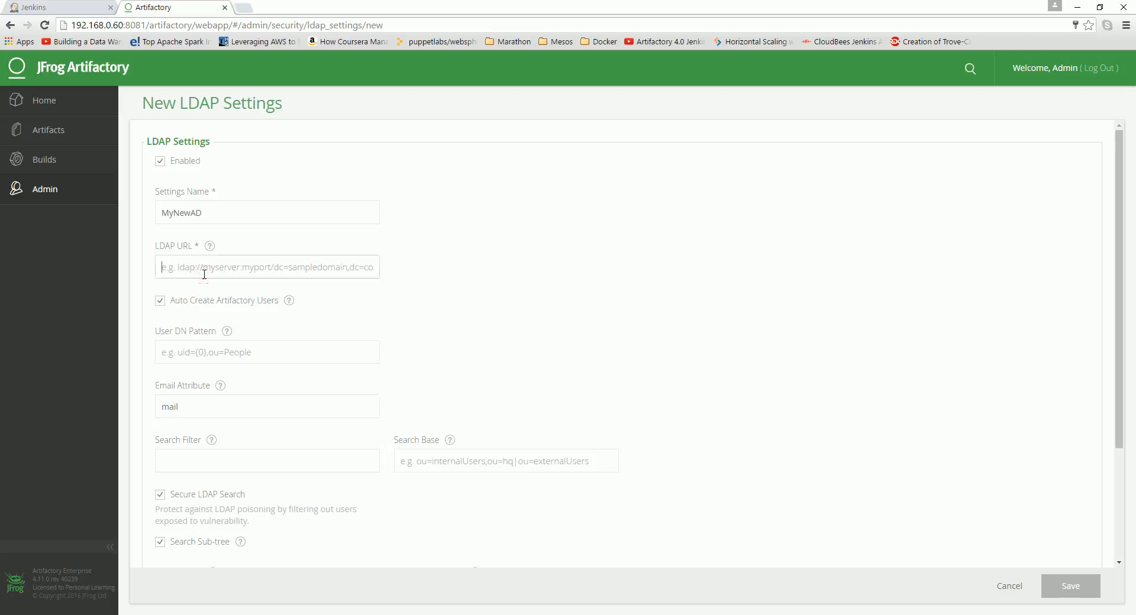
key(ctrl+v)
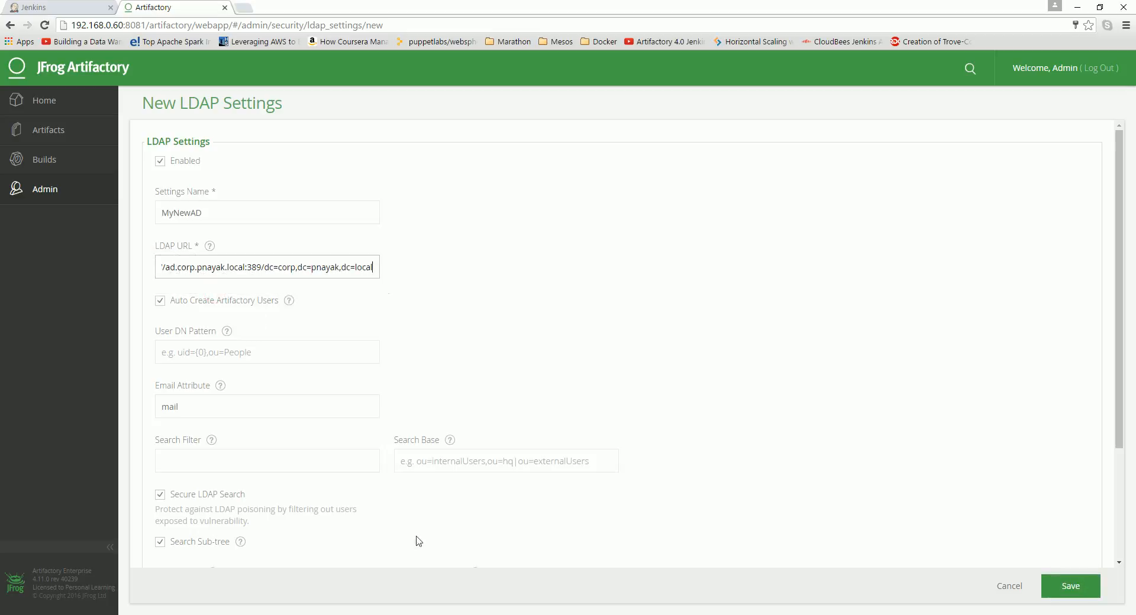
Step: Review the domain host, base DN, search filter and manager DN entries in the notes
click(408, 614)
click(305, 231)
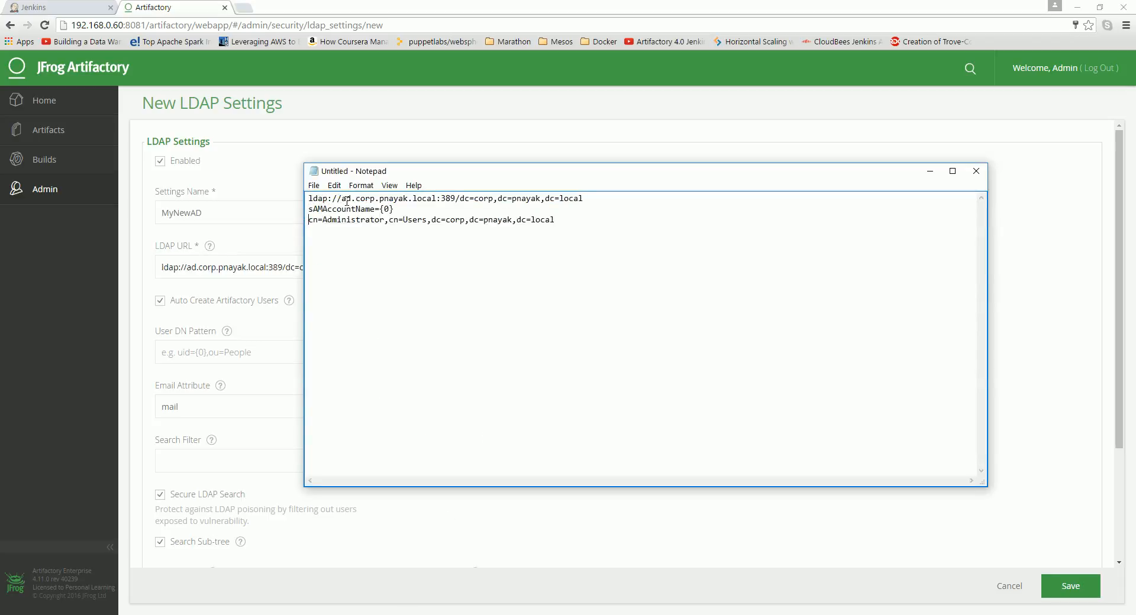
drag(342, 198, 438, 200)
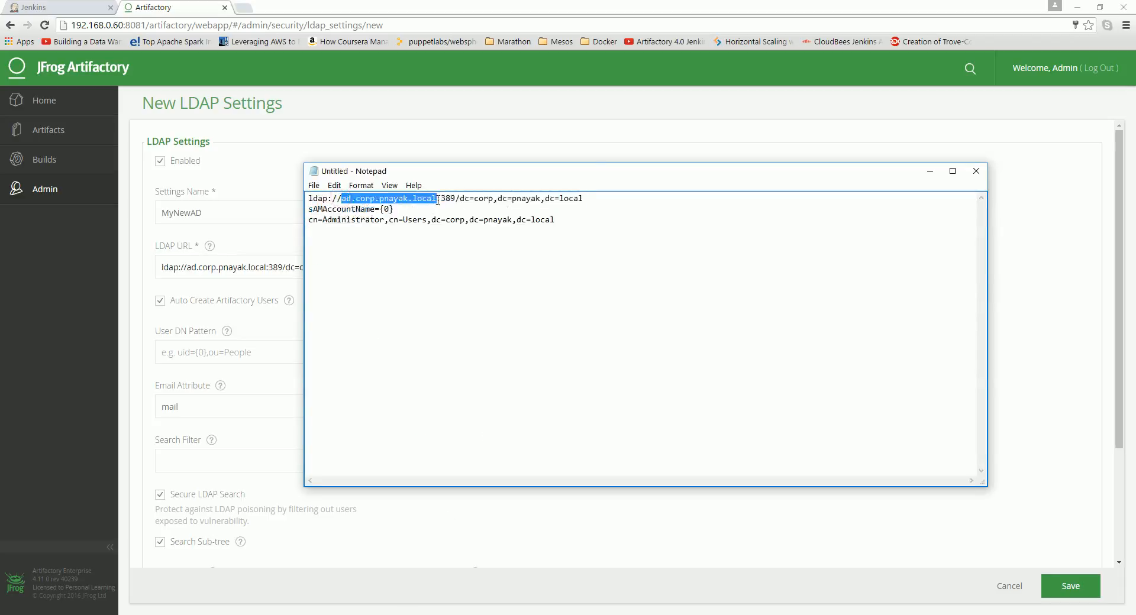
drag(461, 198, 612, 210)
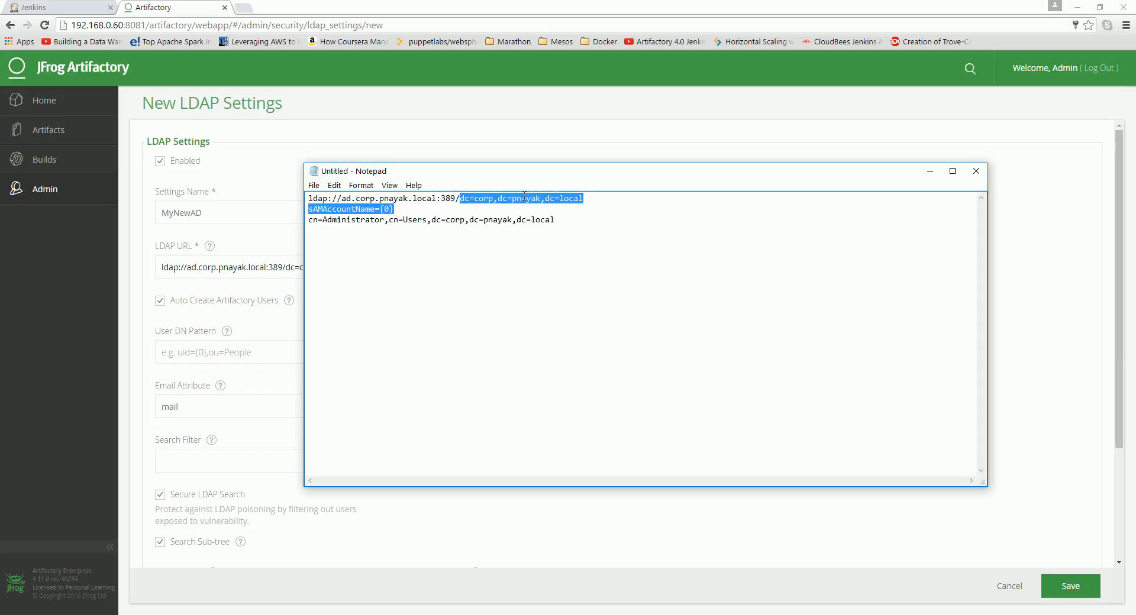
click(431, 221)
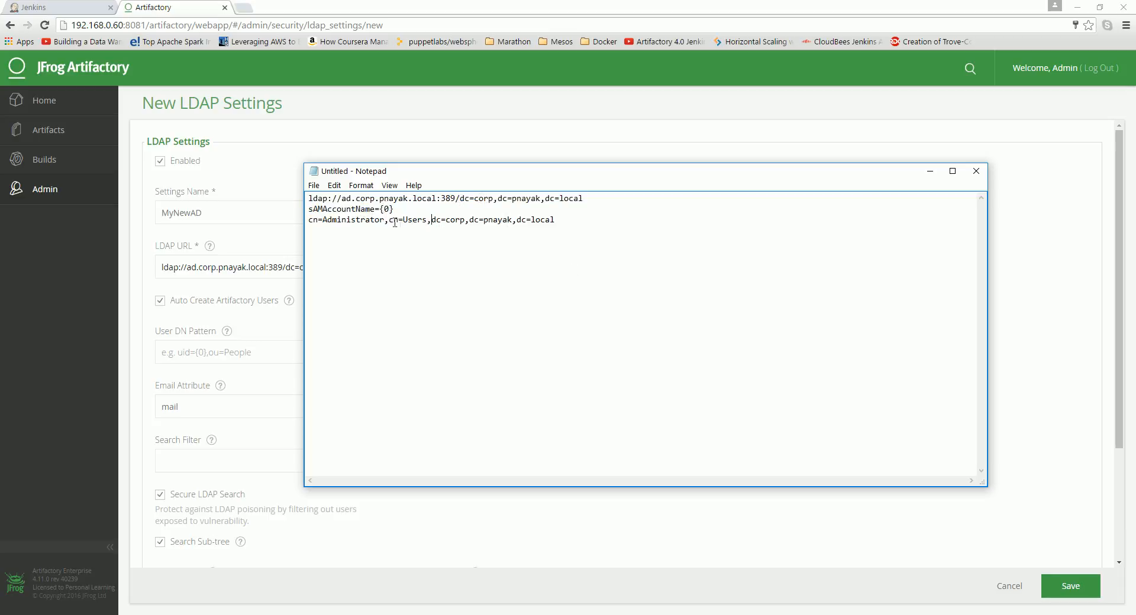
drag(310, 208, 384, 221)
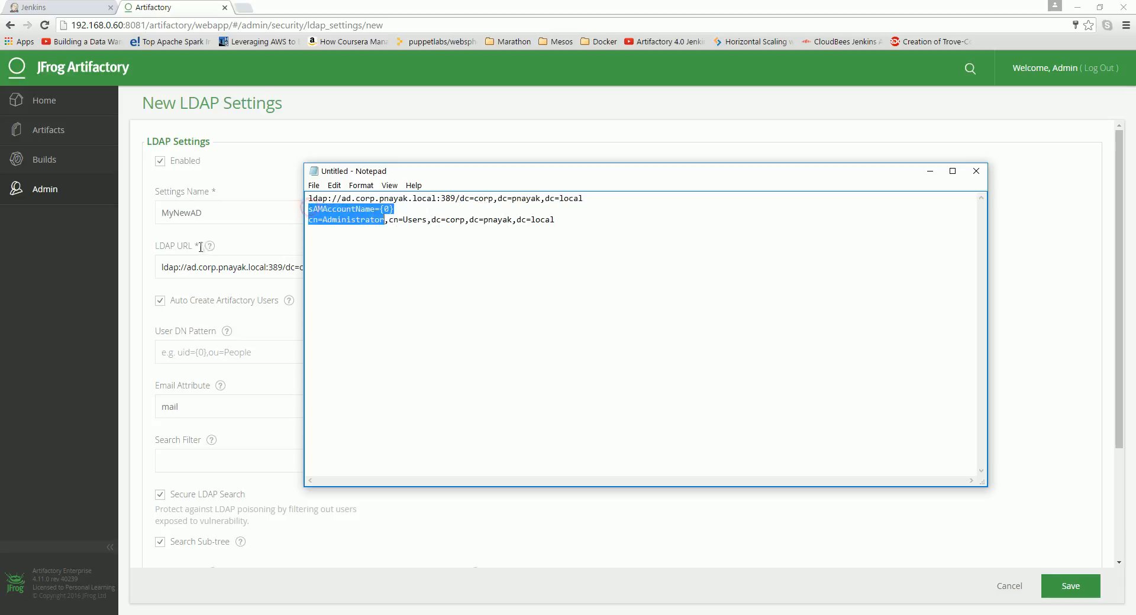
click(269, 332)
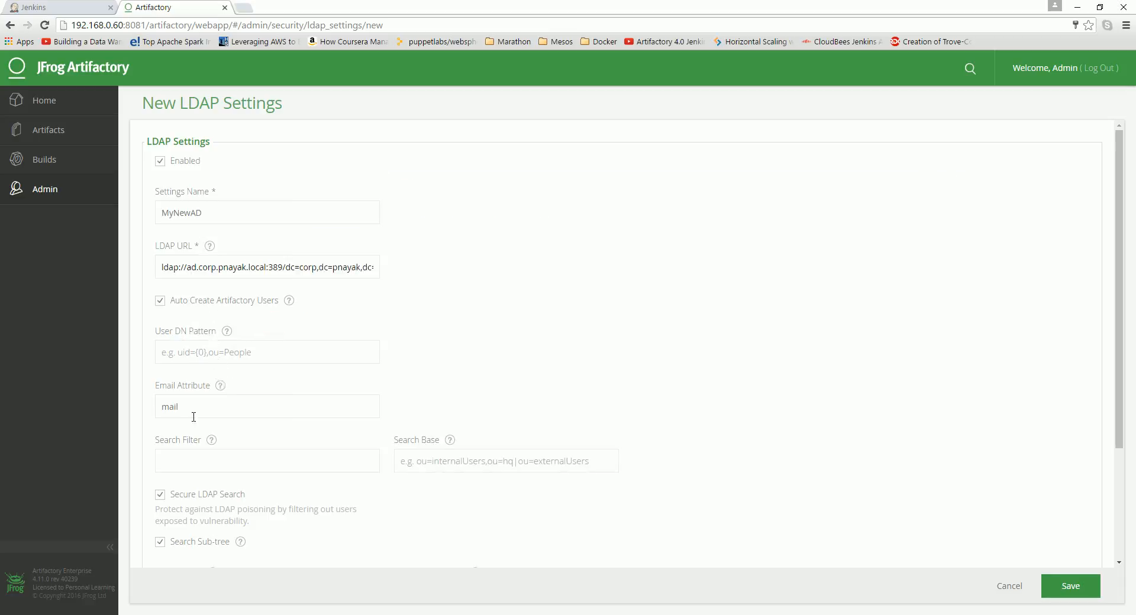
Step: Set the Search Filter to sAMAccountName={0}
scroll(319, 345, down, 2)
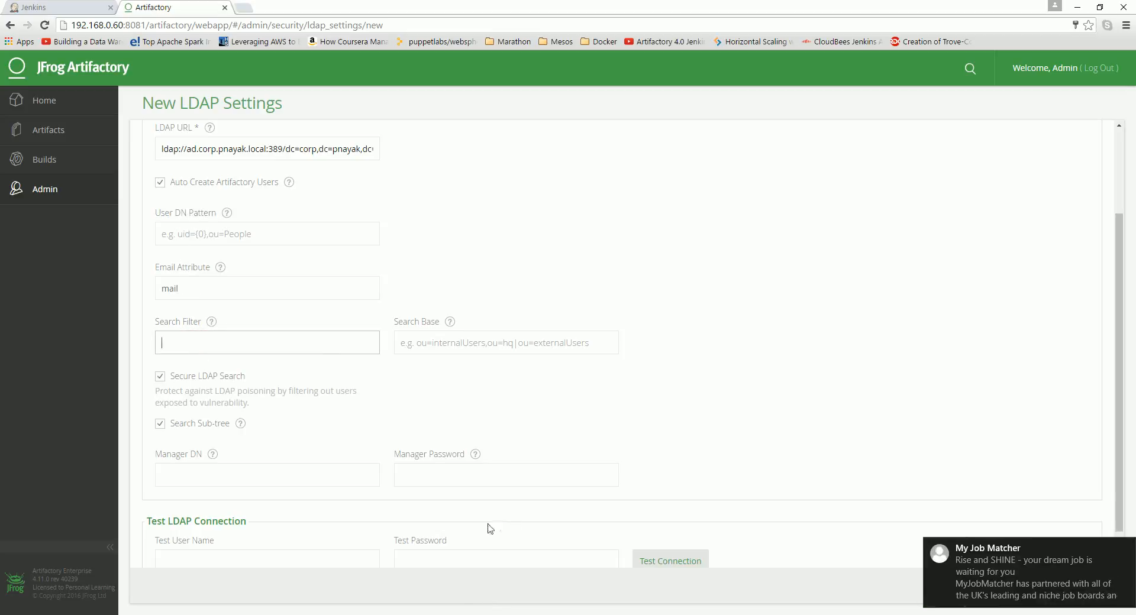
click(403, 612)
click(395, 209)
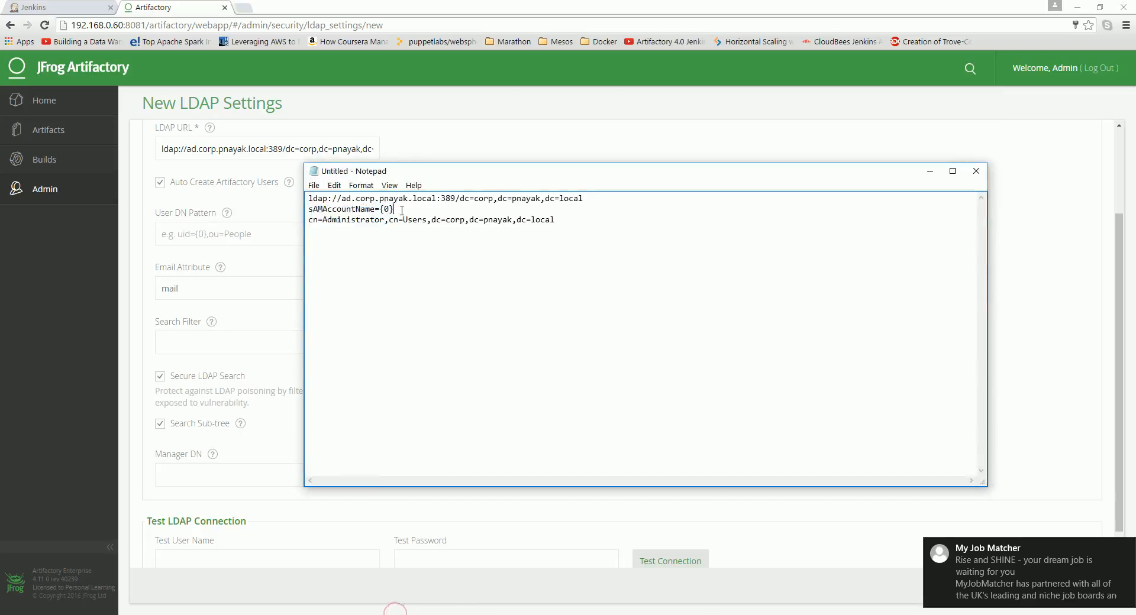
drag(395, 209, 305, 209)
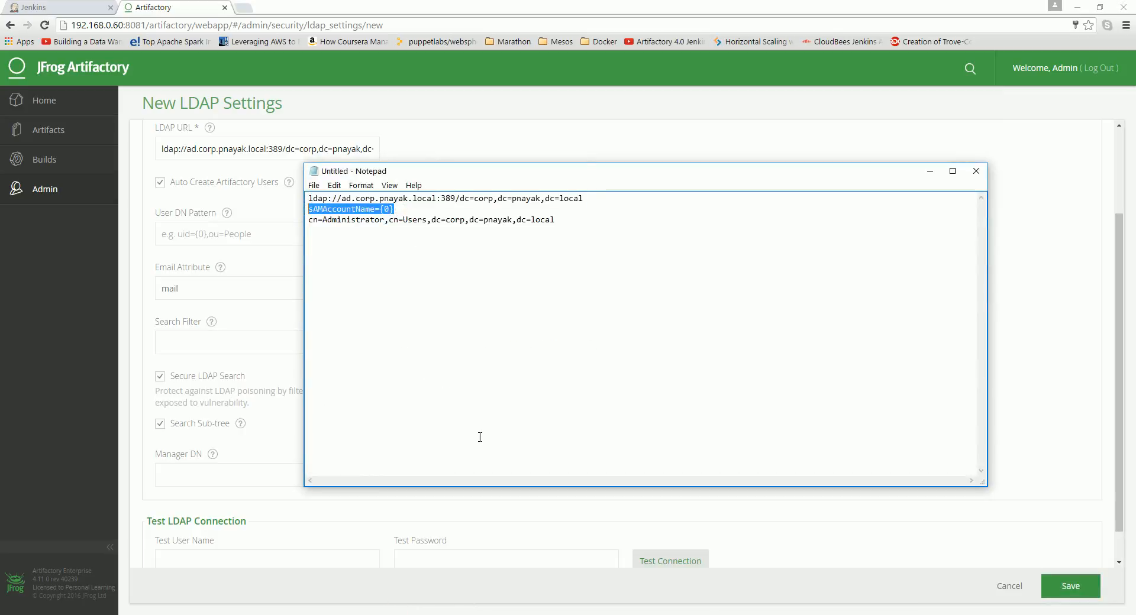
click(200, 345)
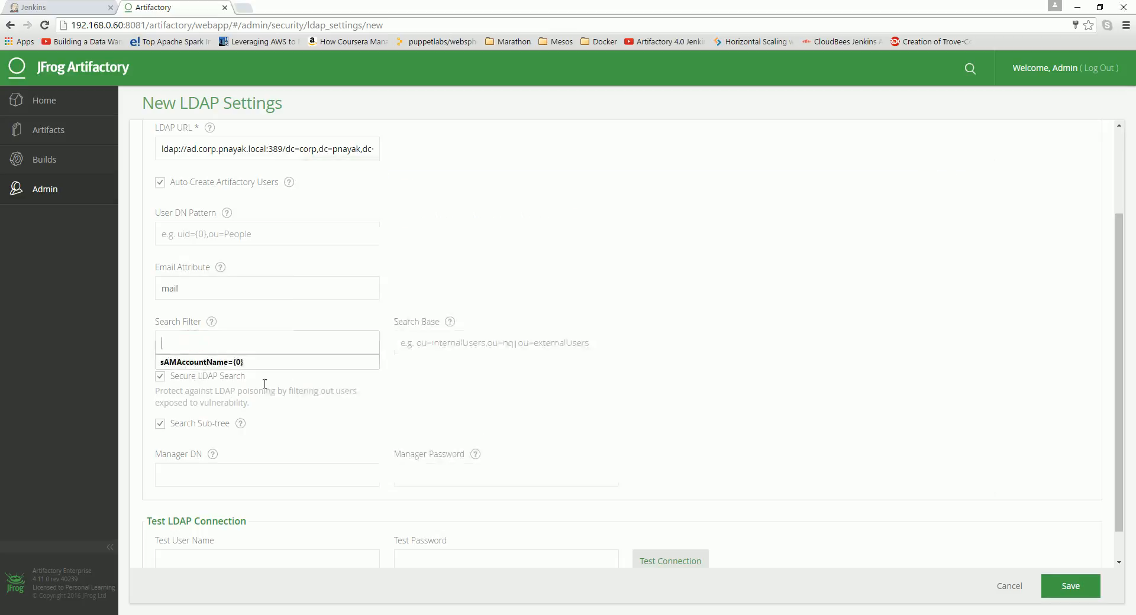
click(251, 363)
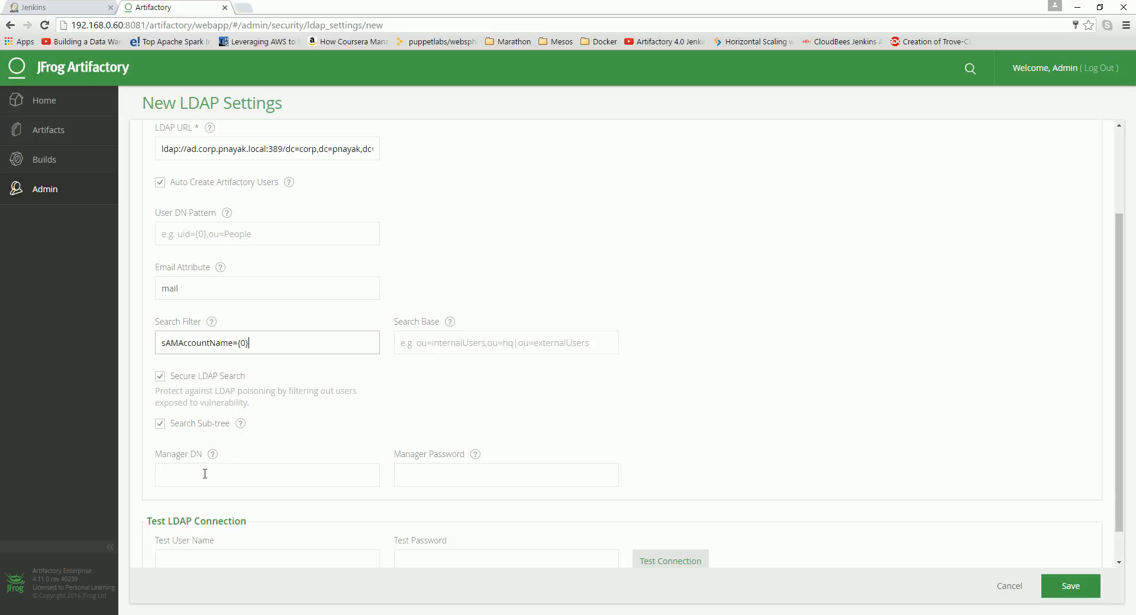
Step: Copy cn=Administrator,cn=Users,dc=corp,dc=pnayak,dc=local from the notes and enter it as the Manager DN
click(388, 550)
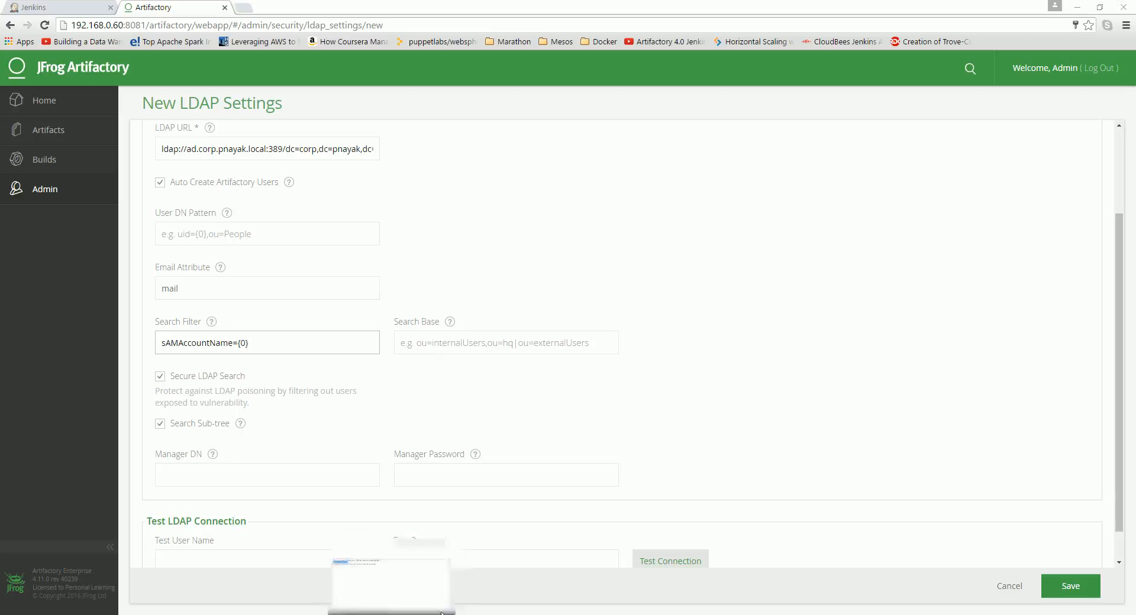
click(401, 238)
drag(307, 219, 561, 247)
right_click(546, 222)
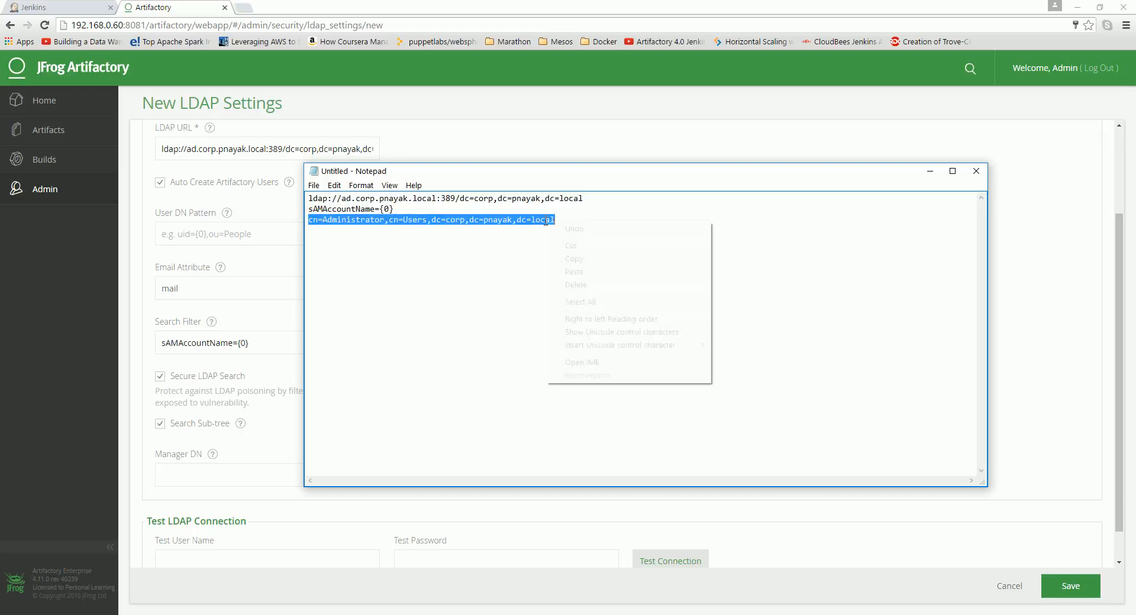
click(574, 259)
click(251, 448)
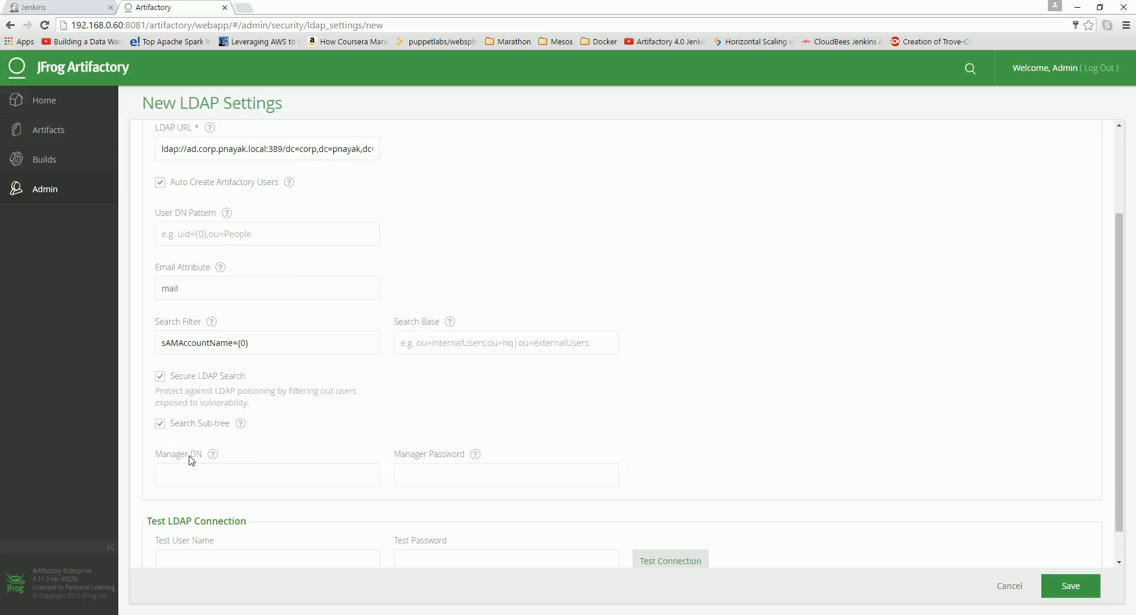
click(198, 478)
key(ctrl+v)
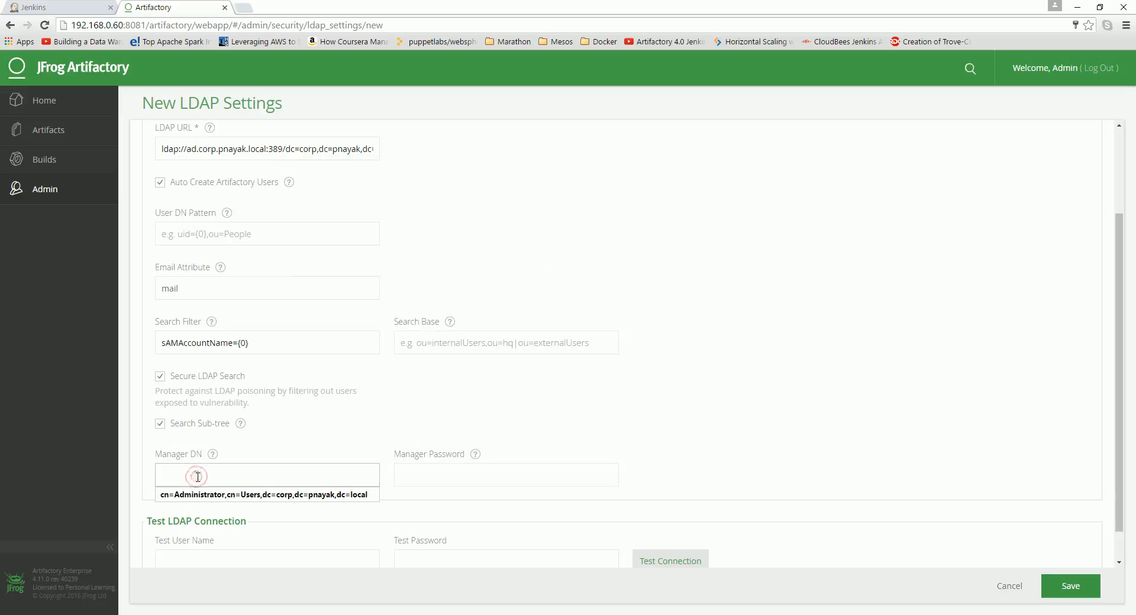
click(201, 498)
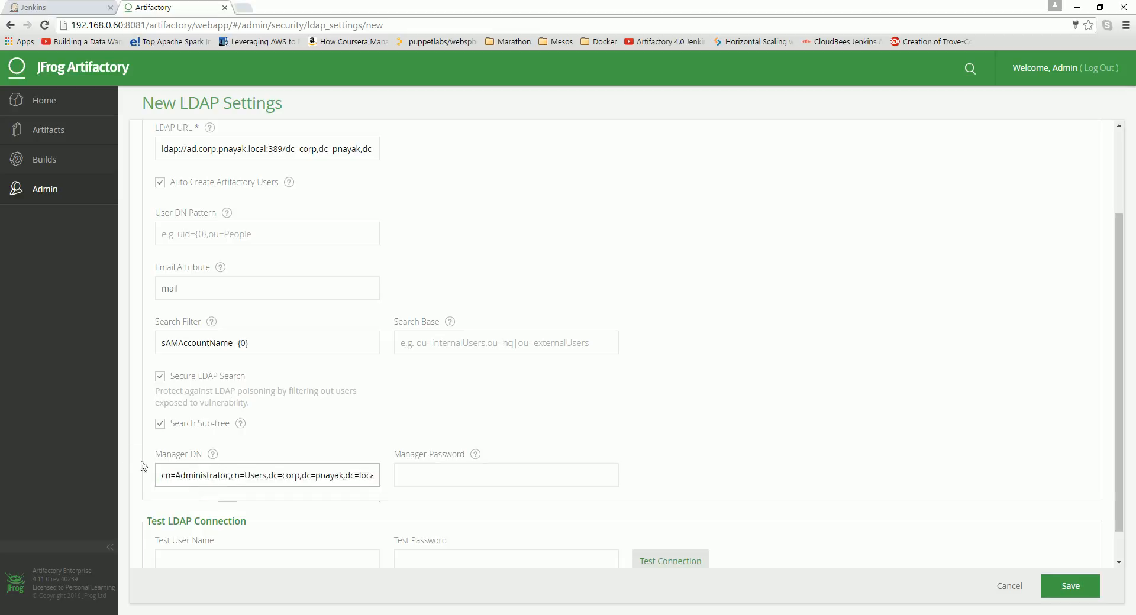
Step: Enter the manager account's password in the Manager Password field
key(alt+Tab)
click(418, 601)
click(477, 357)
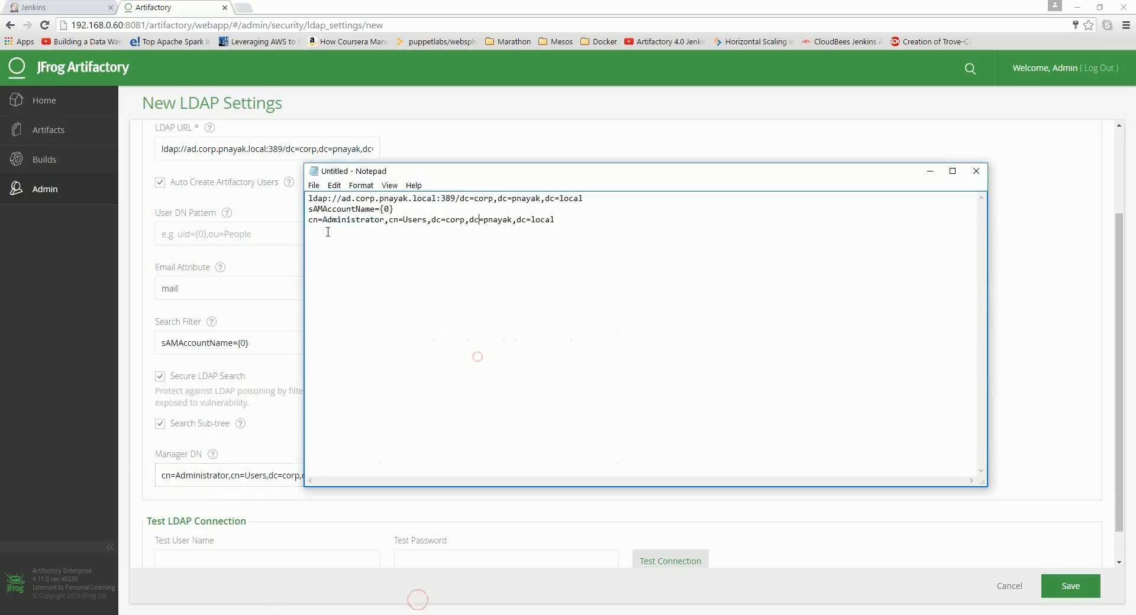
drag(309, 220, 556, 221)
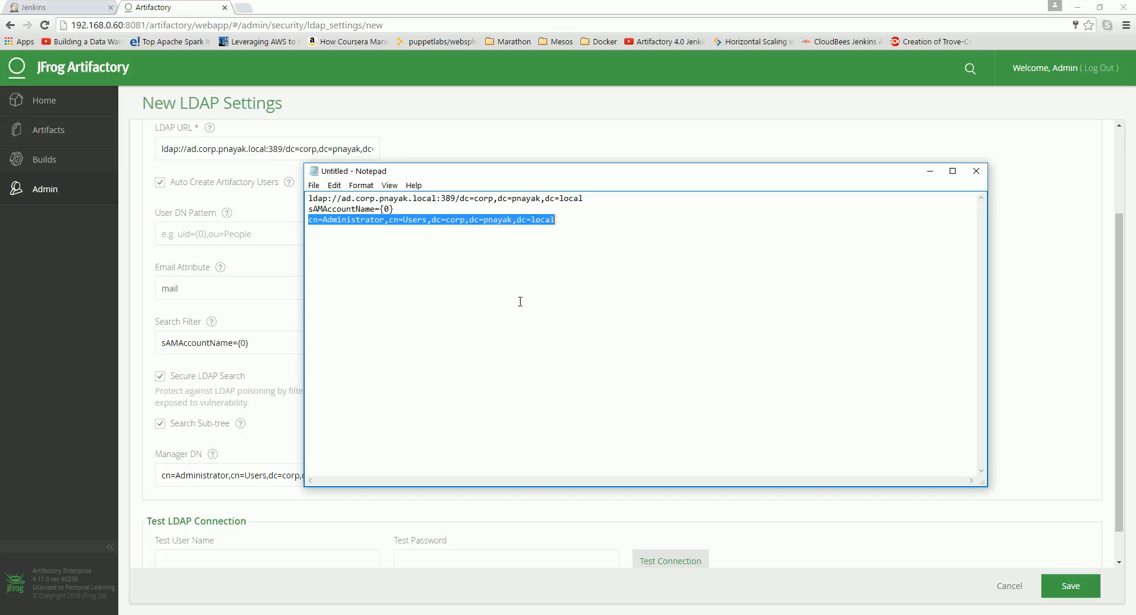
click(283, 318)
click(454, 479)
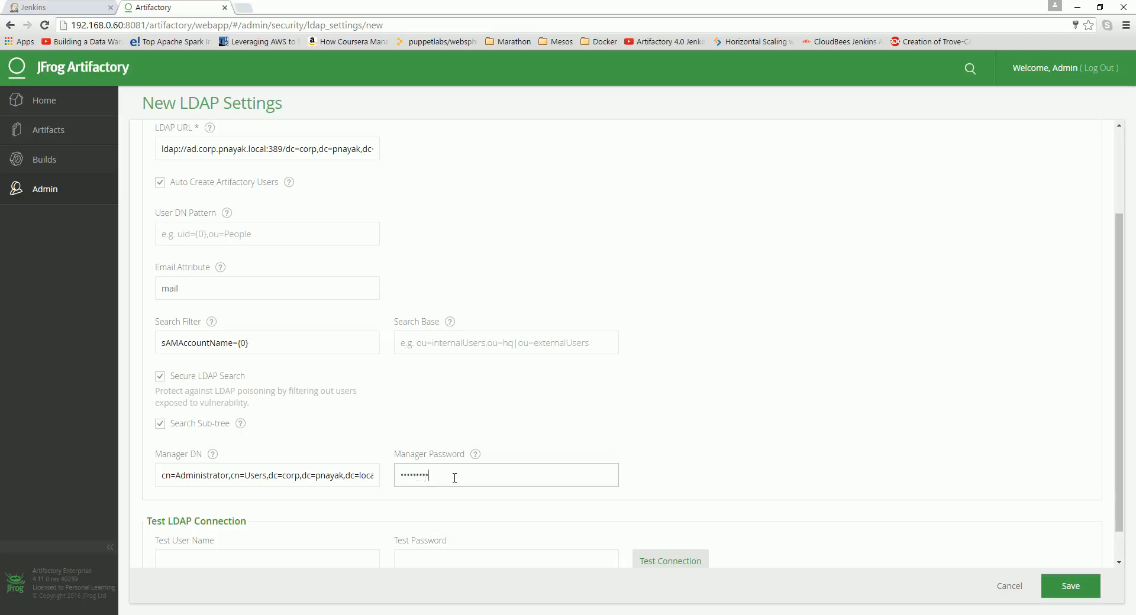
click(1076, 581)
Step: Fill in a test user name and that user's password for the LDAP connection test
scroll(1118, 512, down, 1)
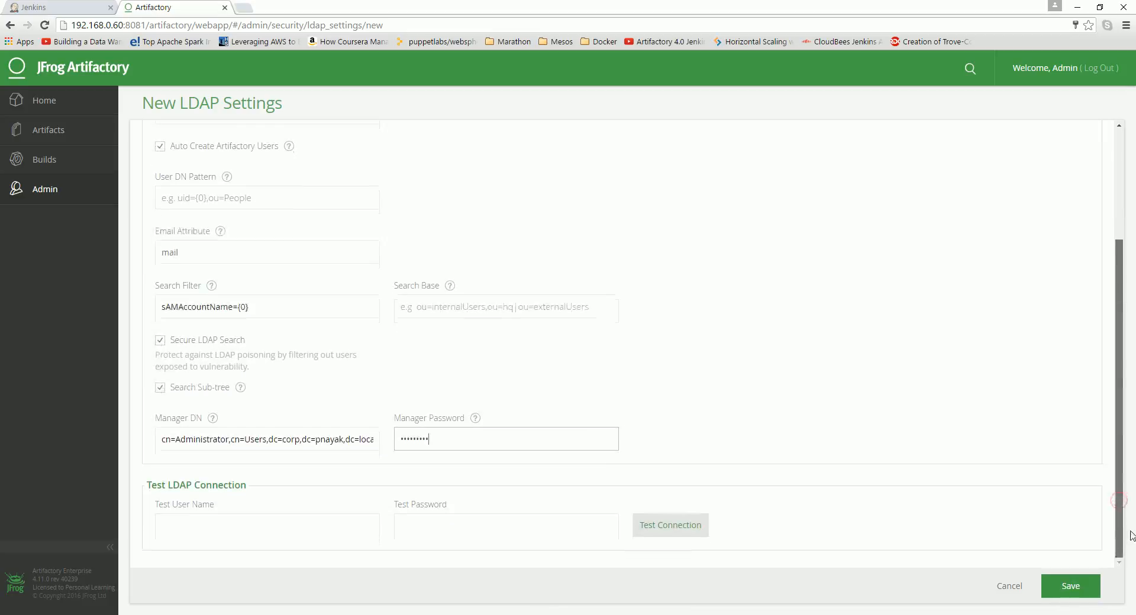
click(261, 521)
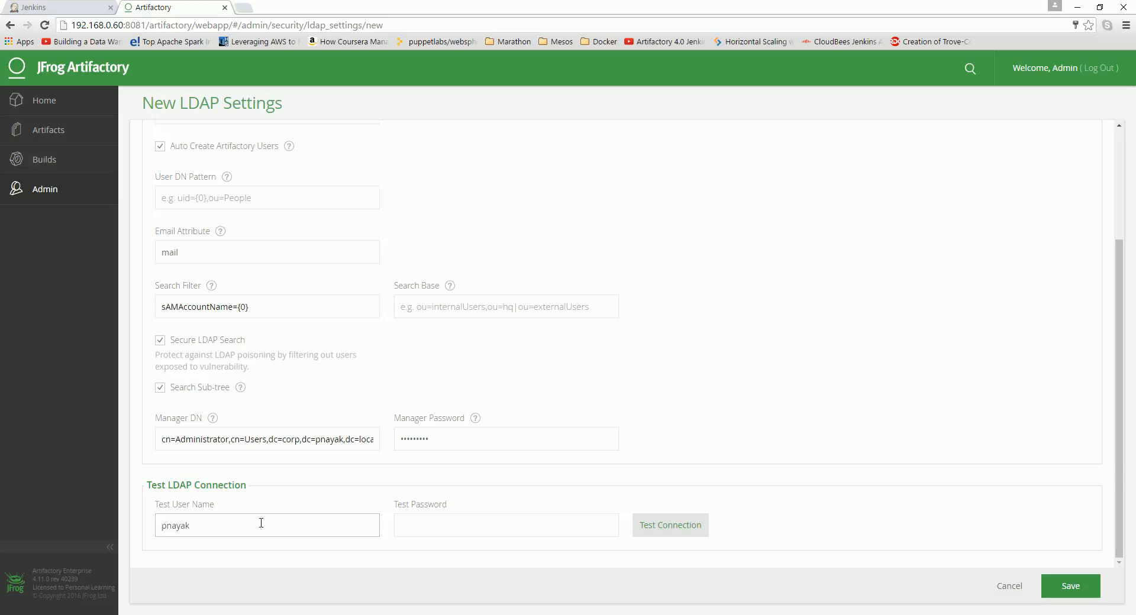
click(455, 531)
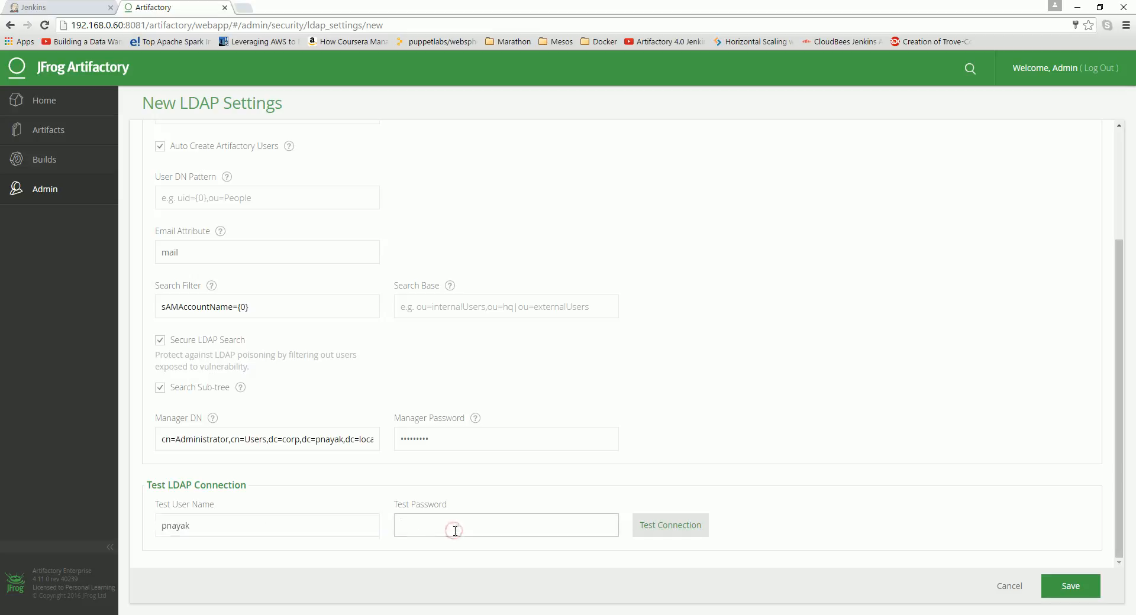
text(p)
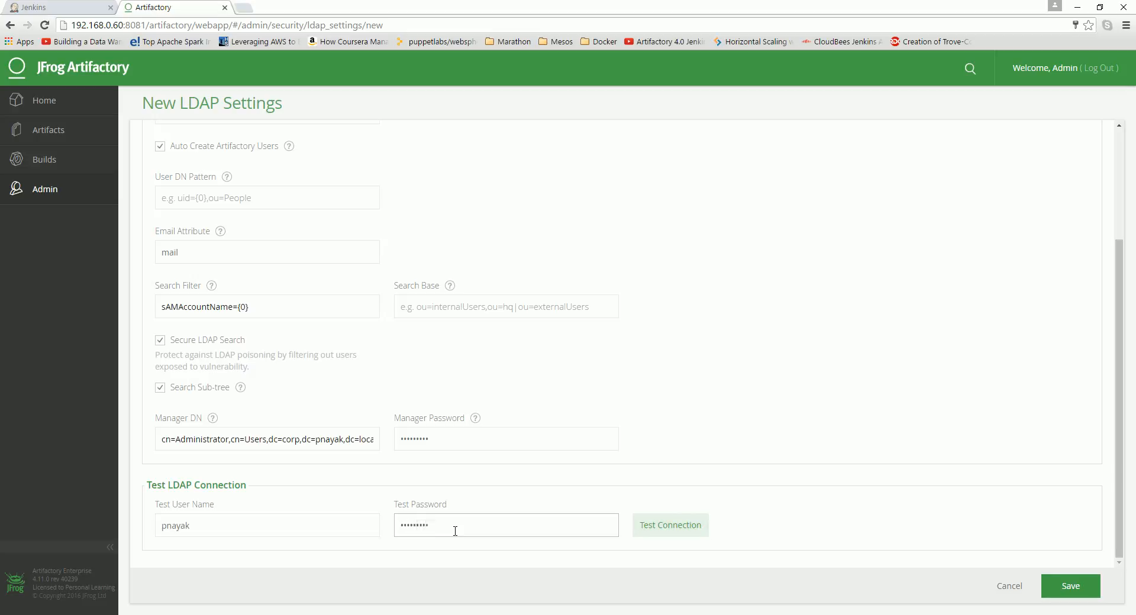
Step: Test the LDAP connection, dismiss the notification and save the new LDAP settings
click(655, 525)
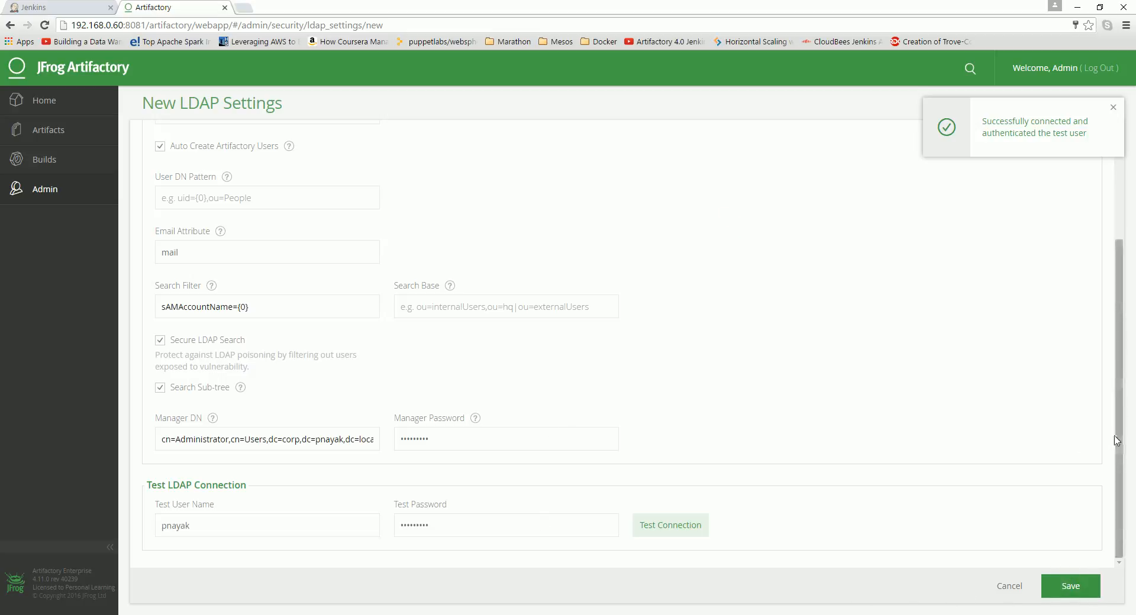
click(1113, 107)
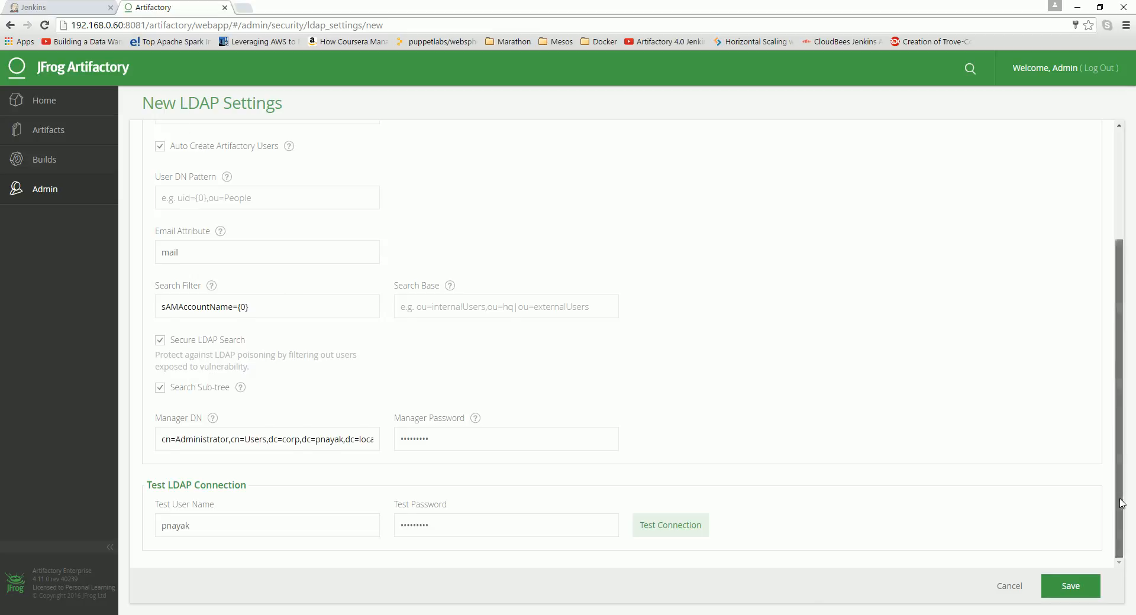
scroll(1122, 503, up, 1)
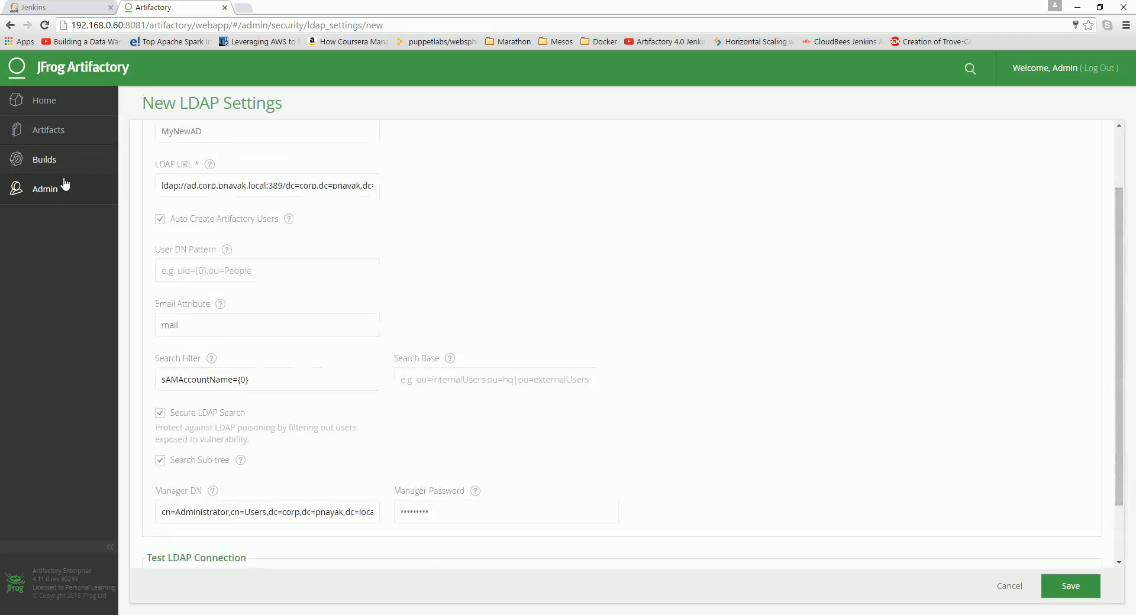
click(1080, 599)
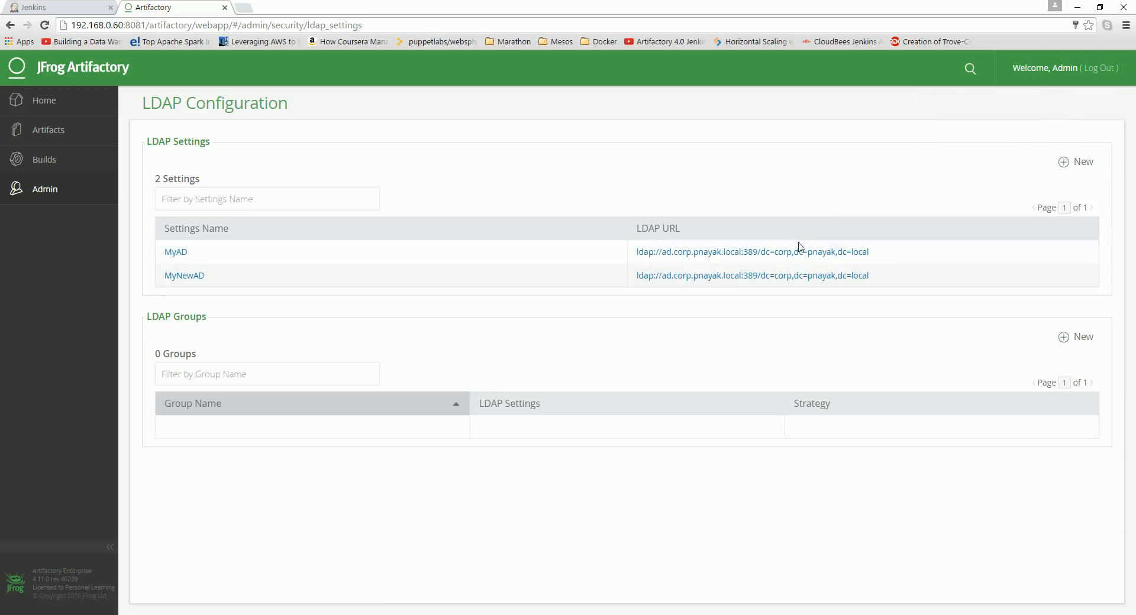
Step: Delete the MyAD LDAP setting and confirm the deletion
mouse_move(1088, 254)
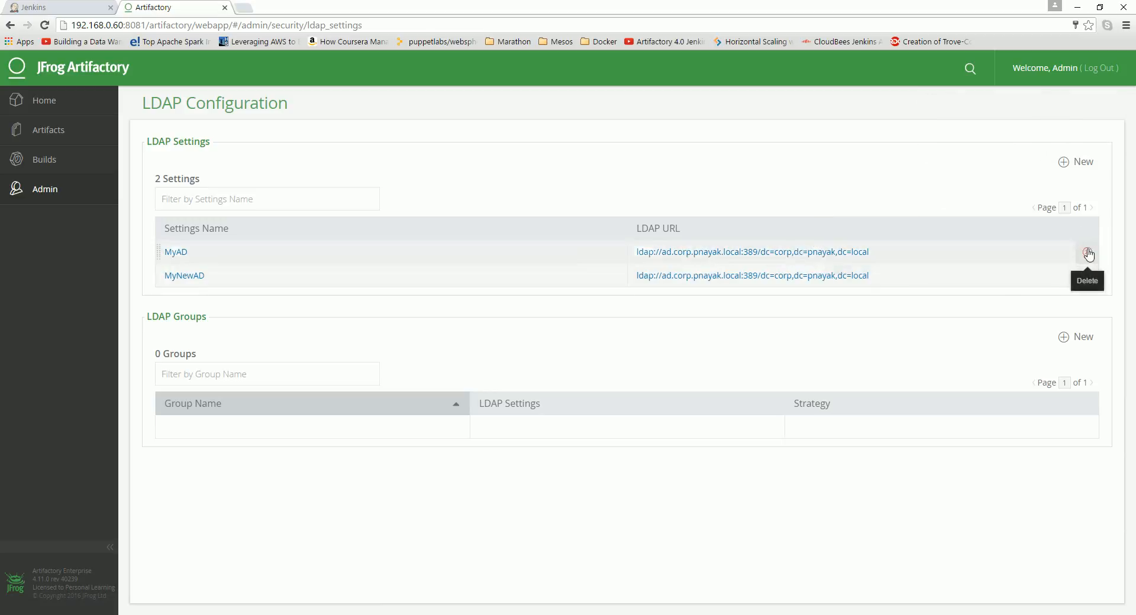
click(1088, 253)
click(721, 213)
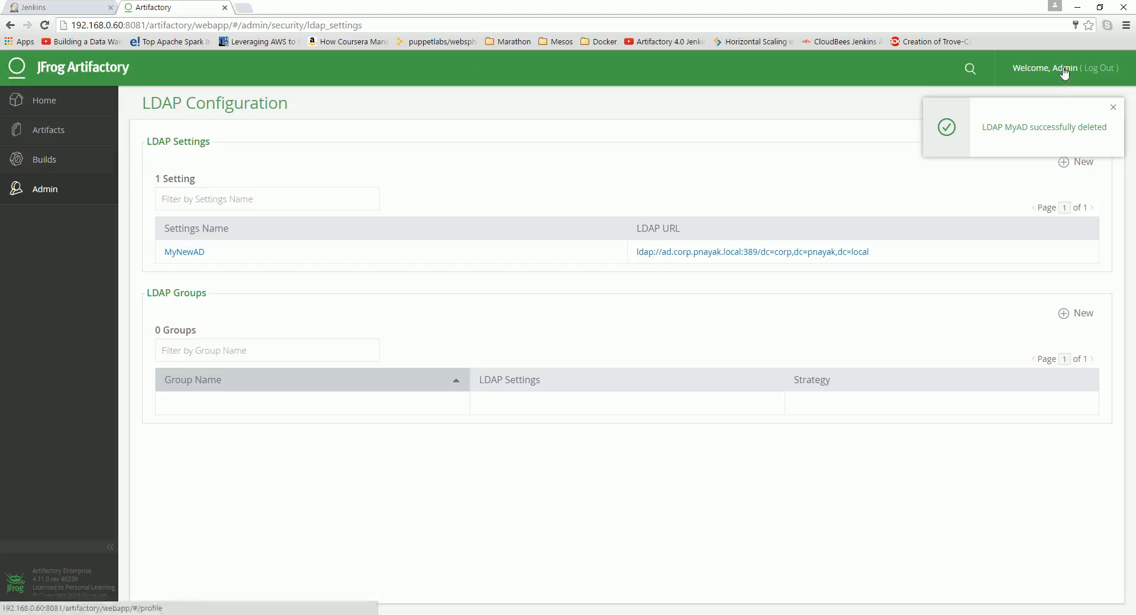
Step: Log out and log back into Artifactory as Administrator with the domain account's password
click(1102, 68)
click(543, 193)
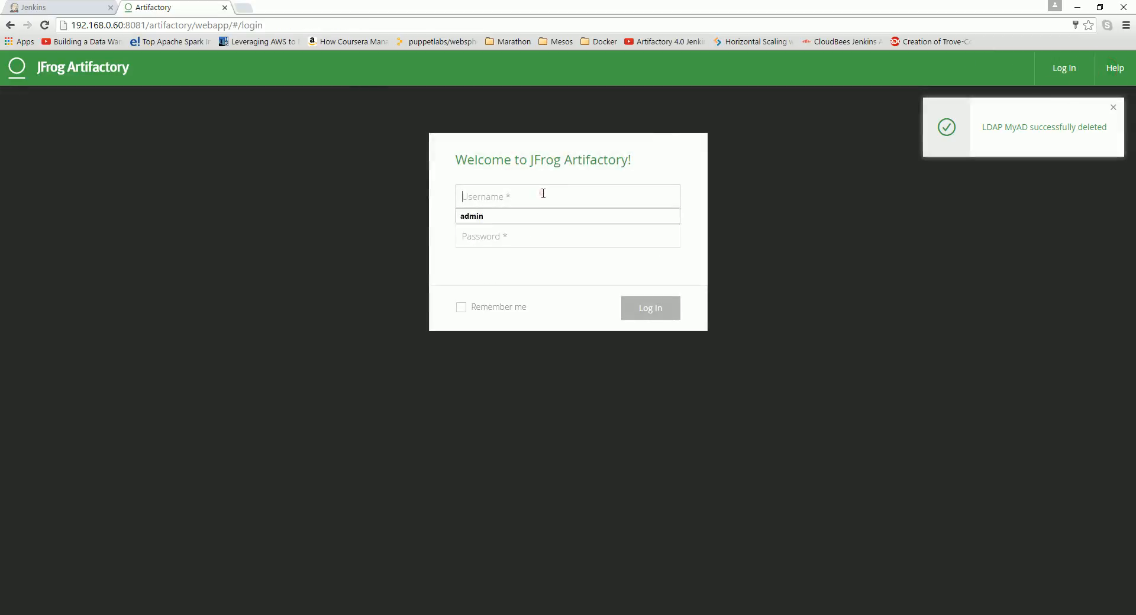
click(543, 193)
text(Admi)
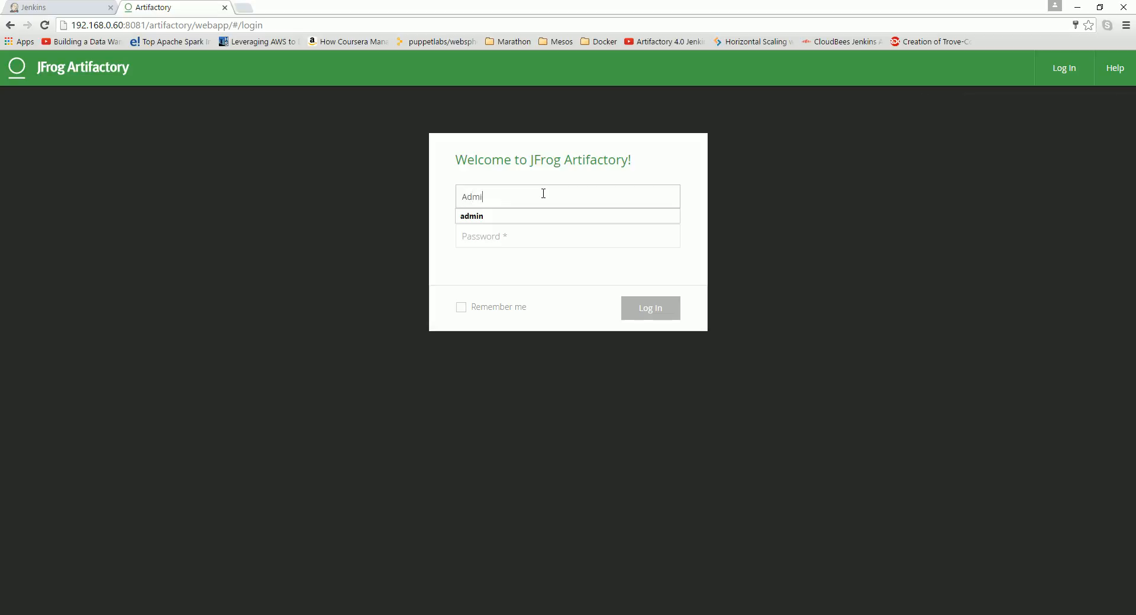
text(nistrator)
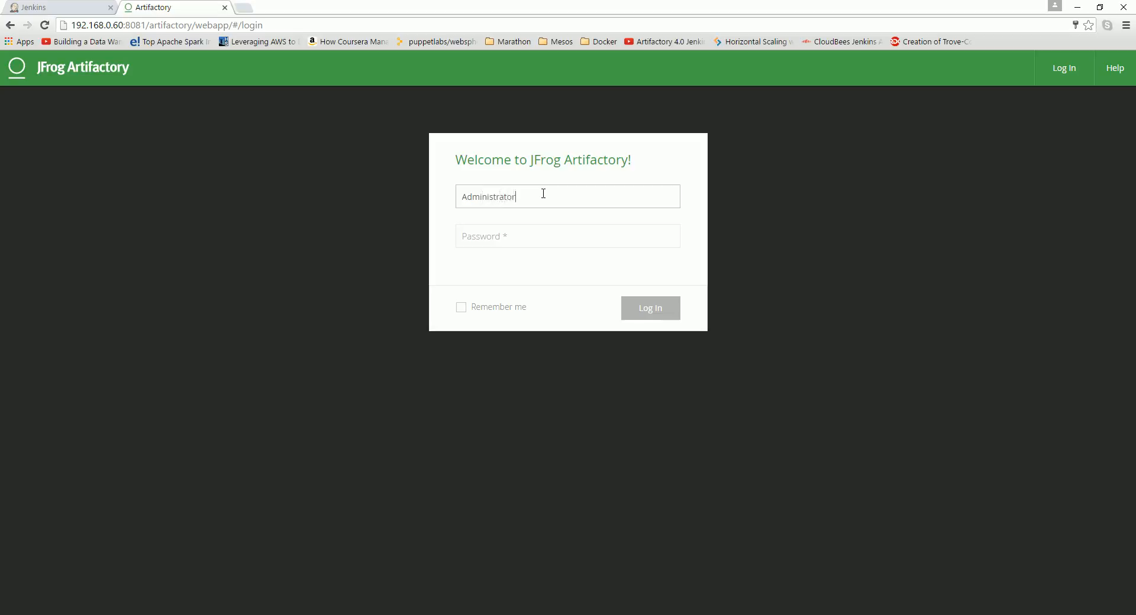
key(Tab)
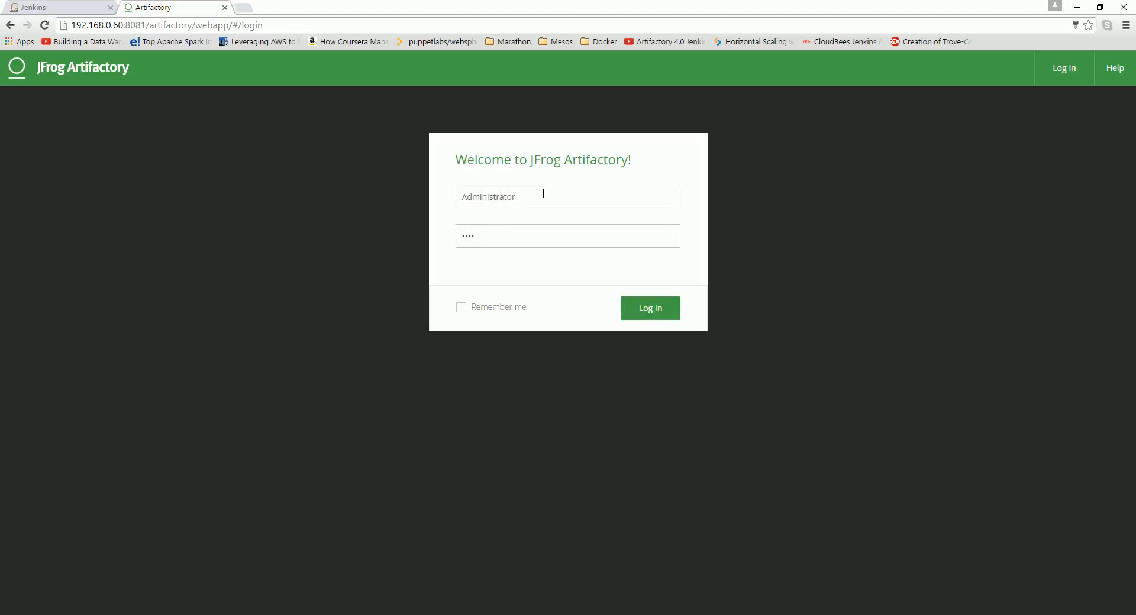
key(Return)
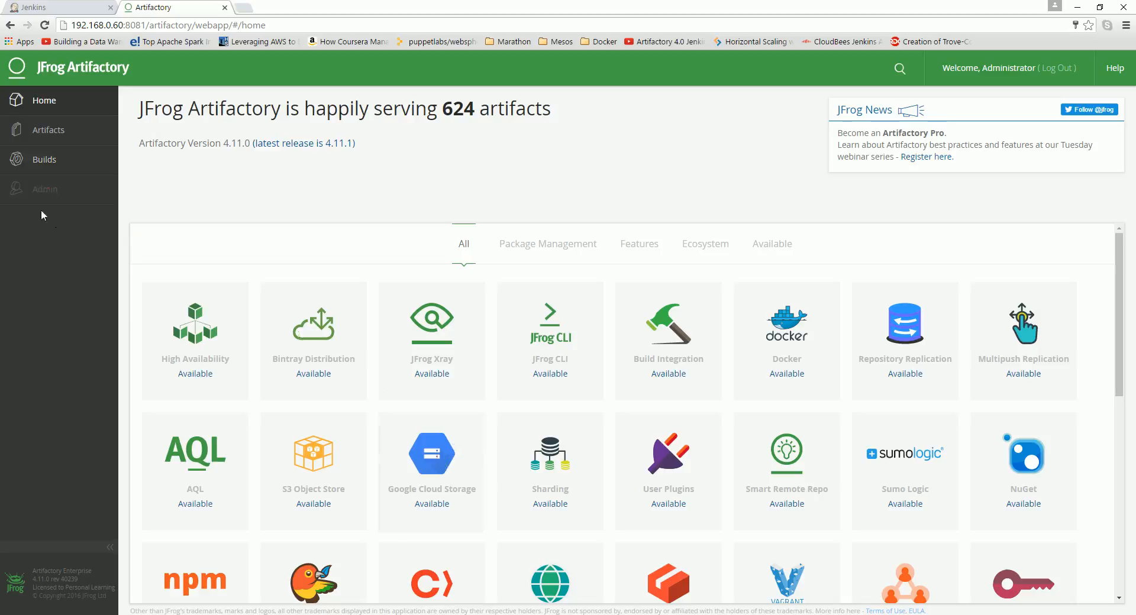
scroll(481, 413, down, 3)
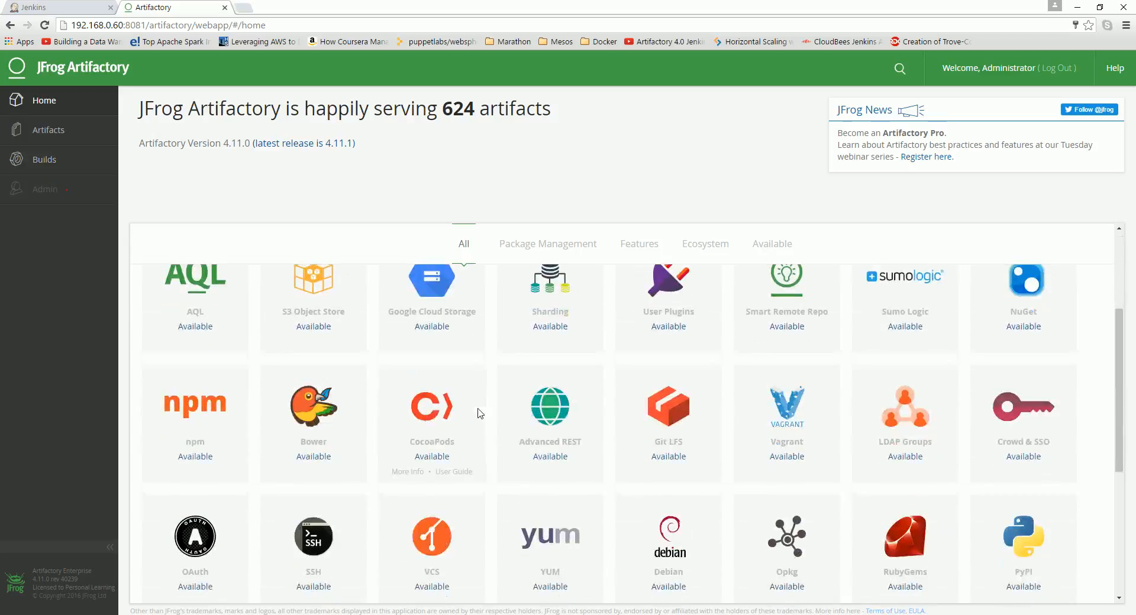
scroll(481, 413, up, 3)
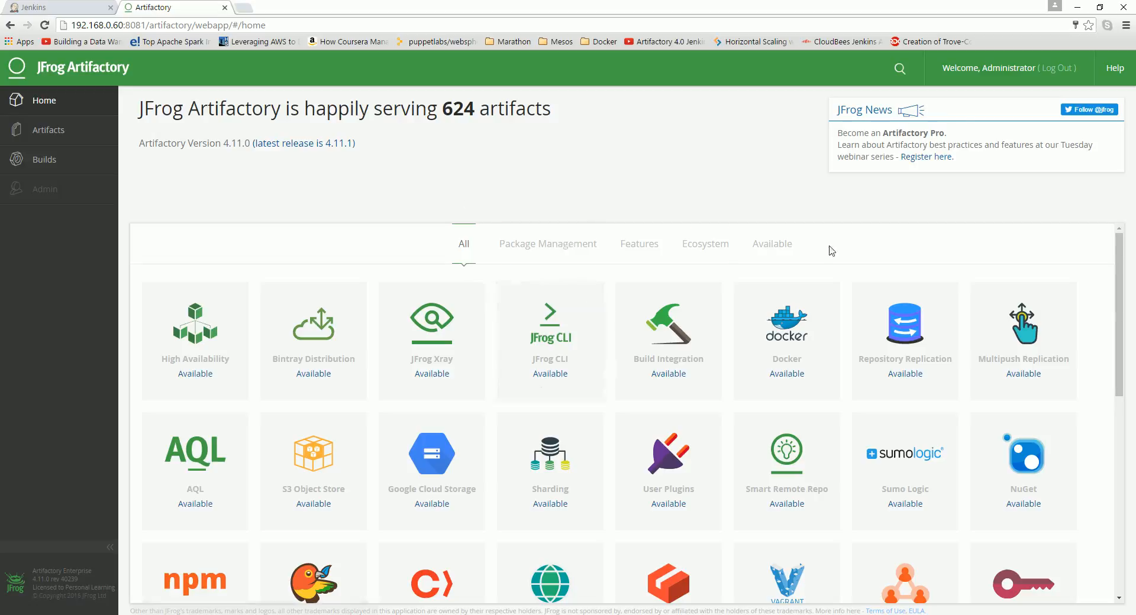
scroll(520, 350, down, 4)
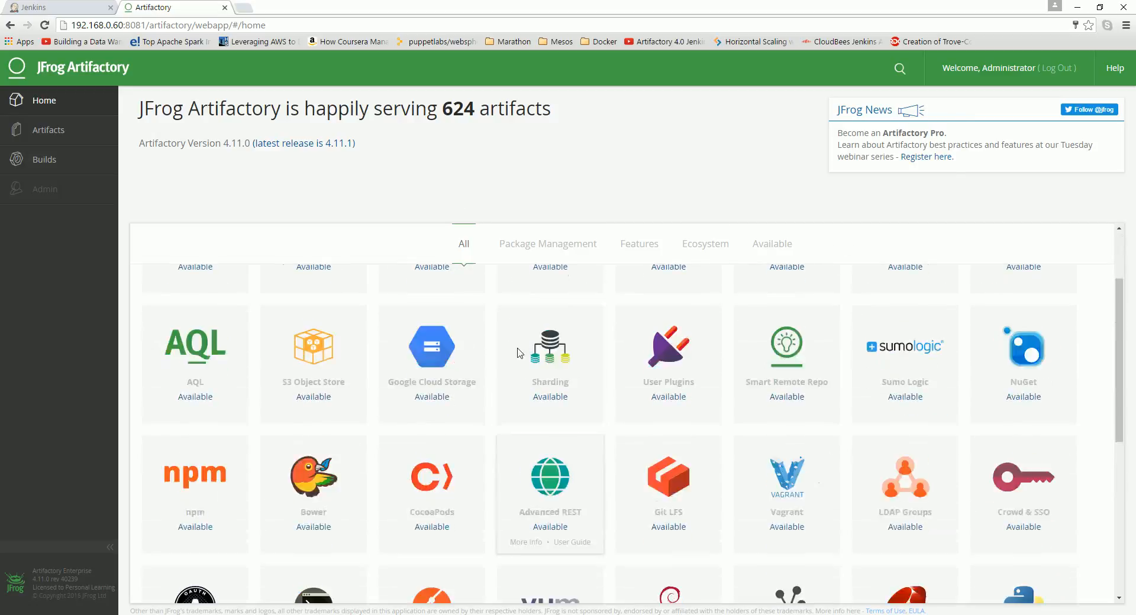
scroll(520, 349, up, 3)
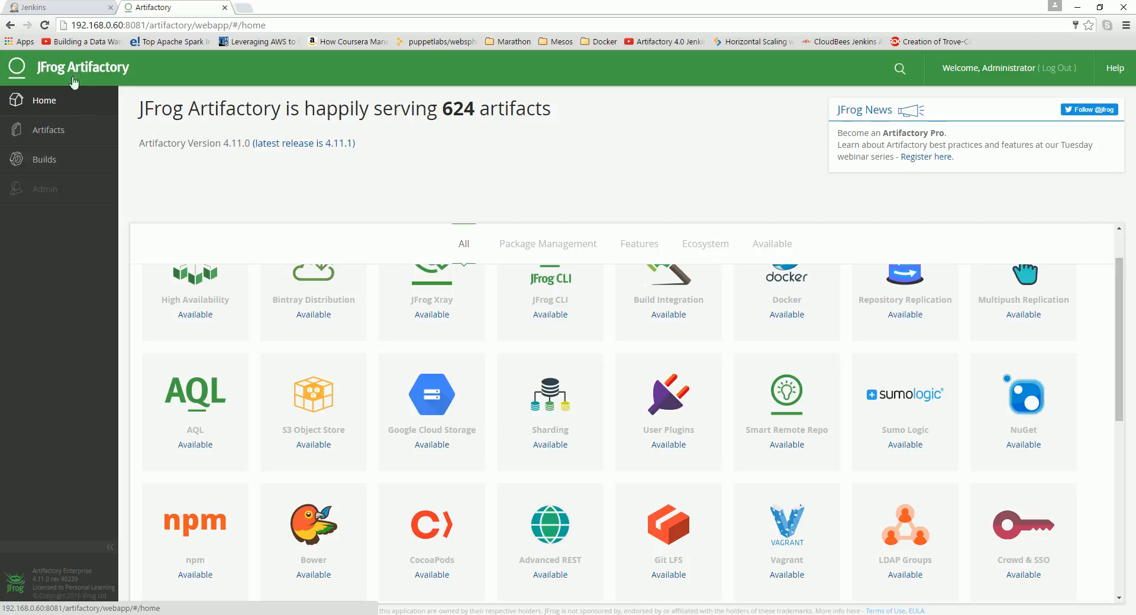
scroll(433, 371, down, 4)
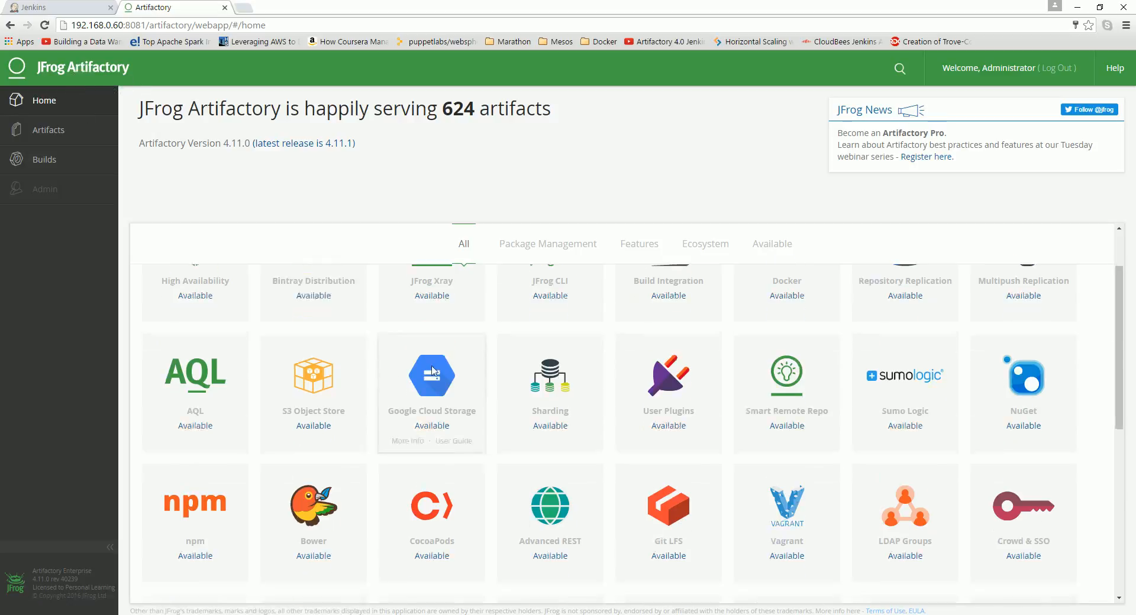
scroll(434, 371, down, 3)
scroll(433, 371, up, 8)
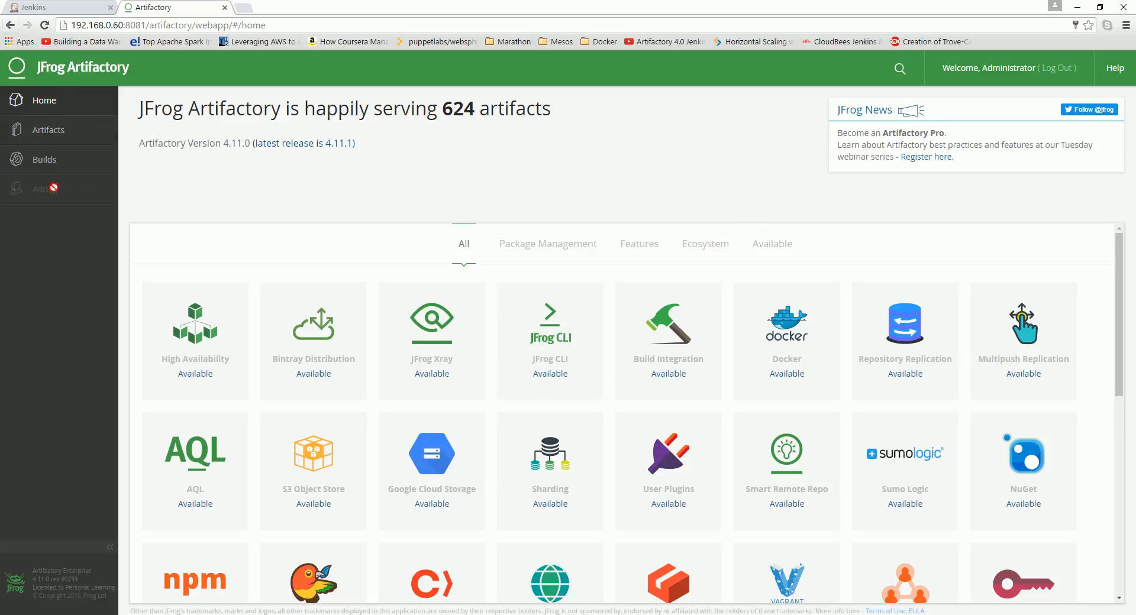
Step: Log out and log back in as admin, re-entering the admin password
click(1056, 69)
click(504, 203)
click(491, 216)
click(496, 237)
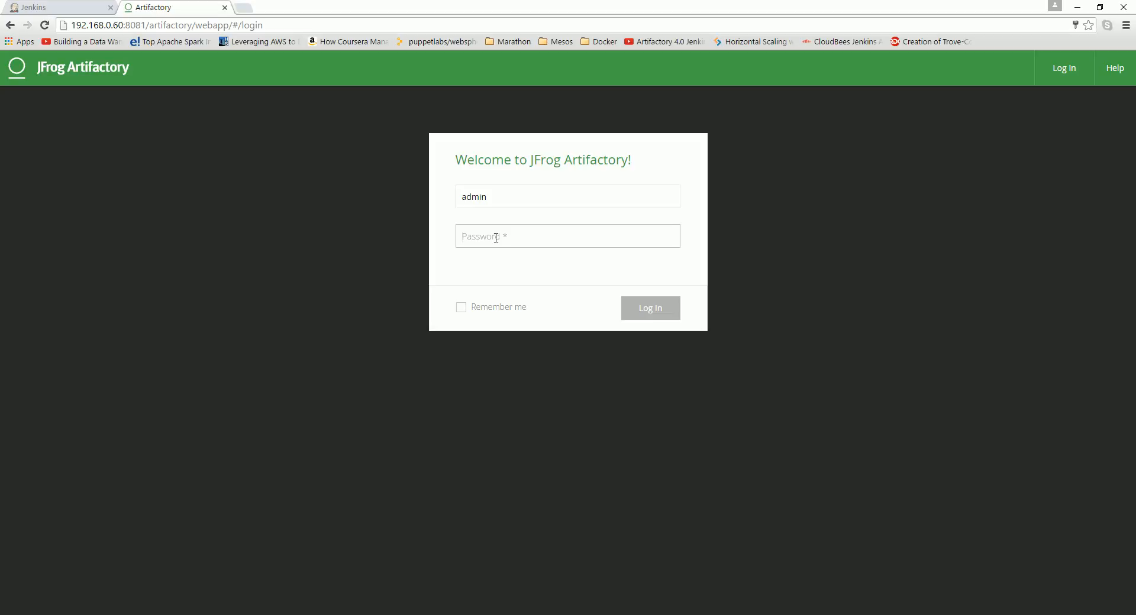
text(p)
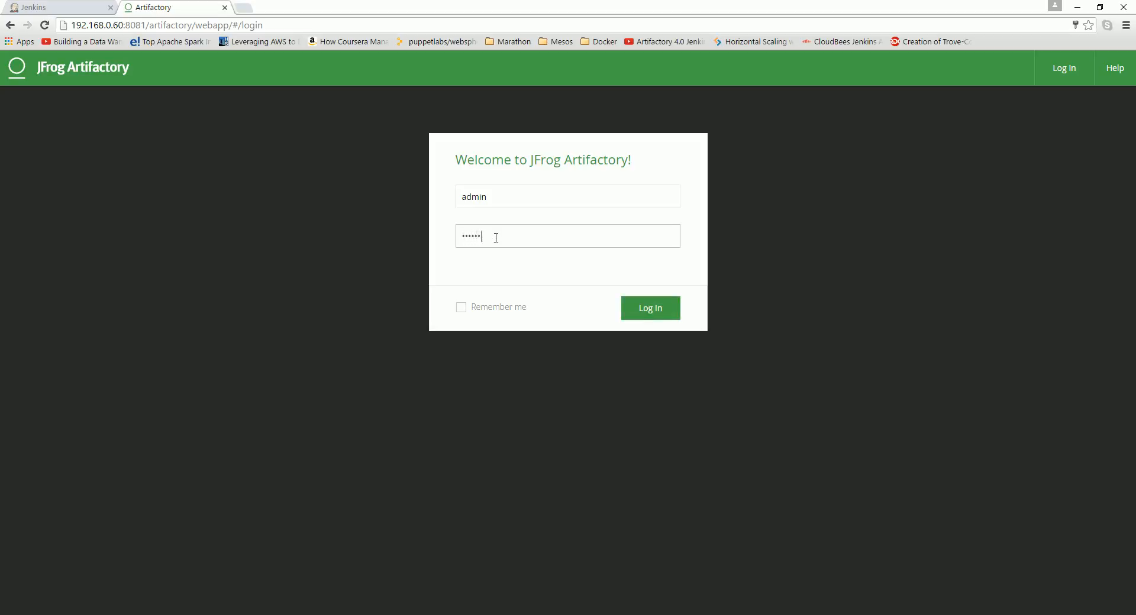
key(Return)
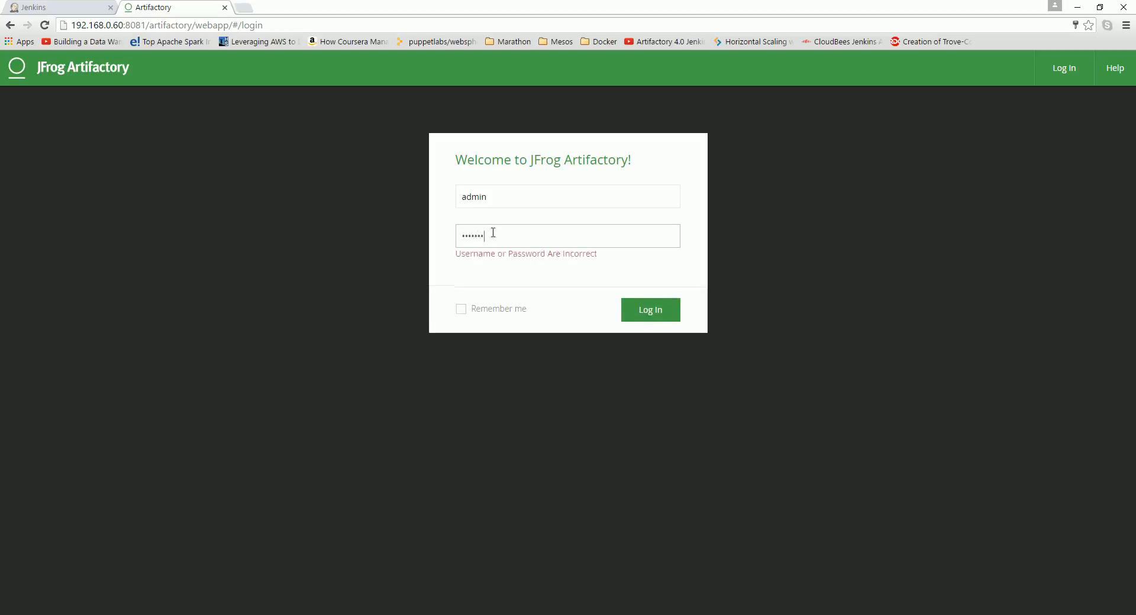
double_click(497, 231)
text(pas)
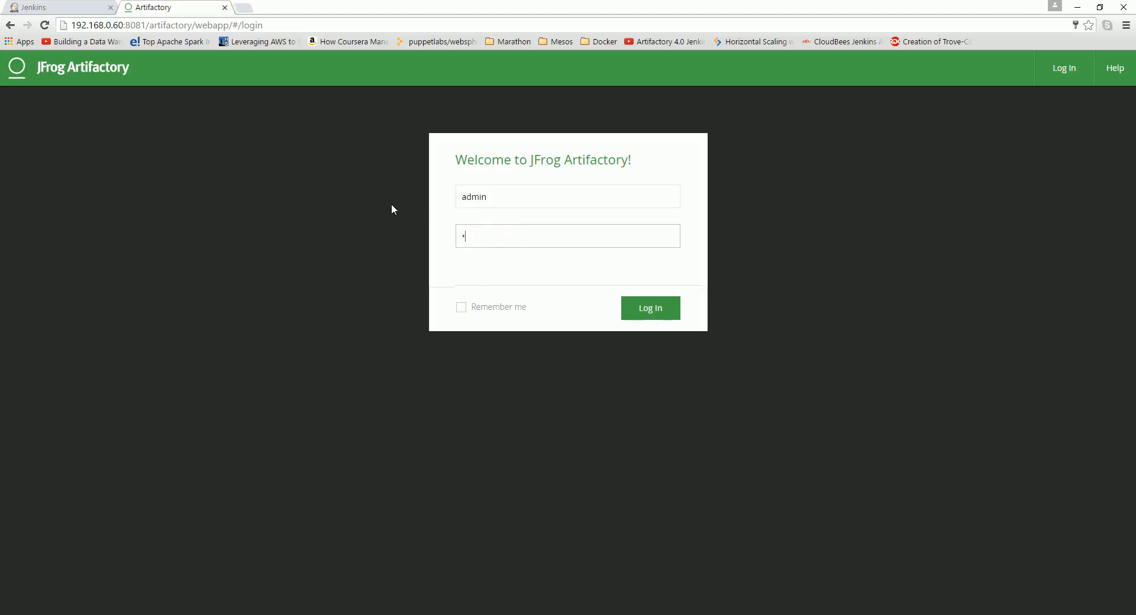
text(sword)
key(Return)
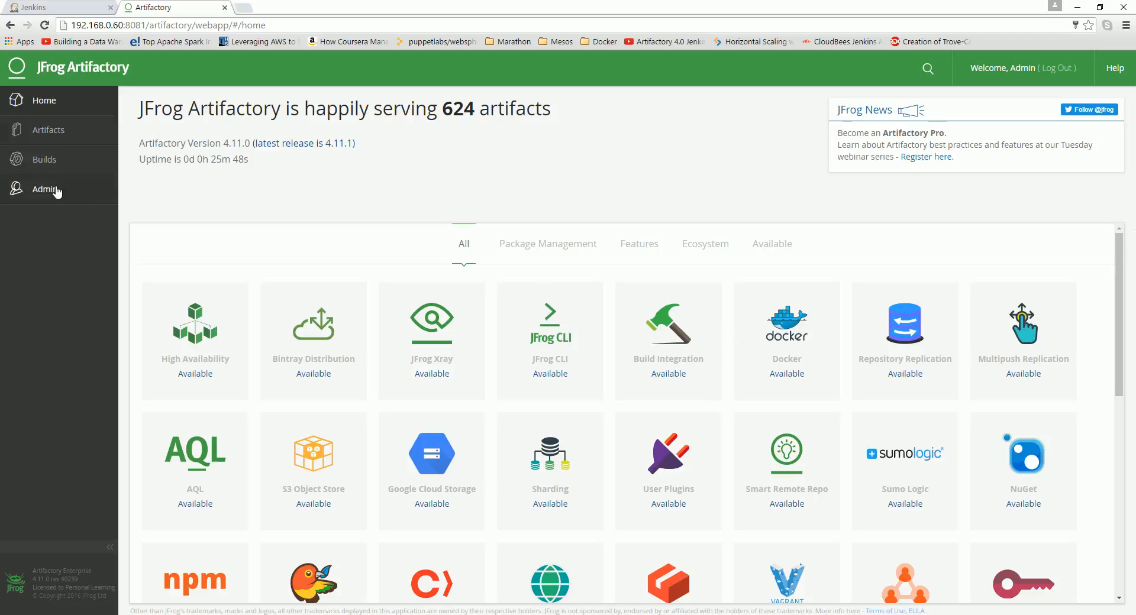
Step: Log out of Artifactory, switch to Jenkins Operations Center and log in as corp\Administrator with its password
click(1050, 74)
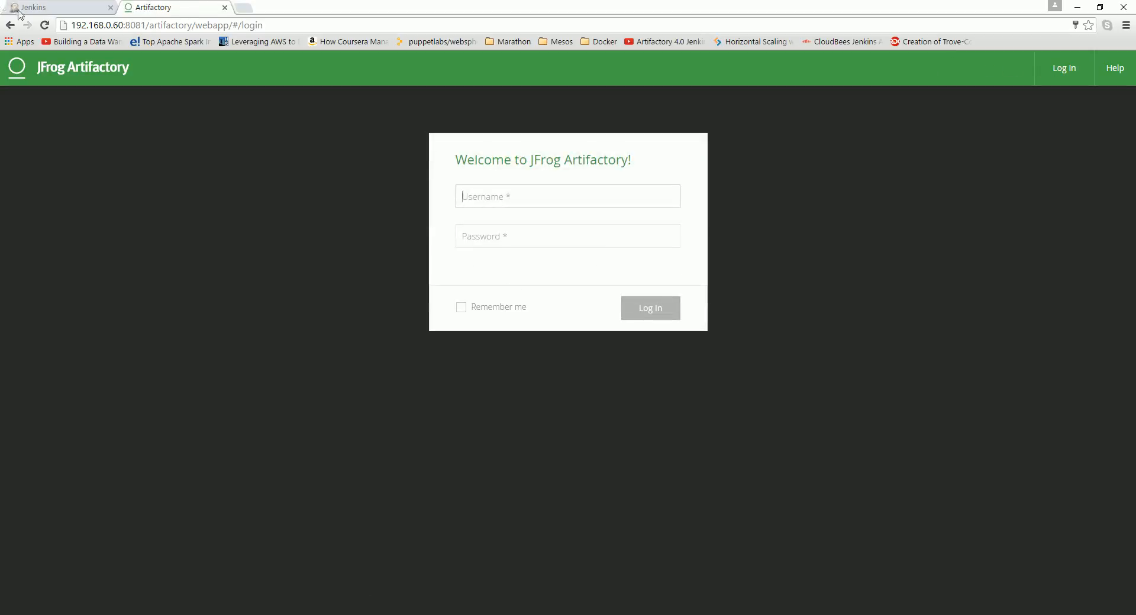
click(42, 7)
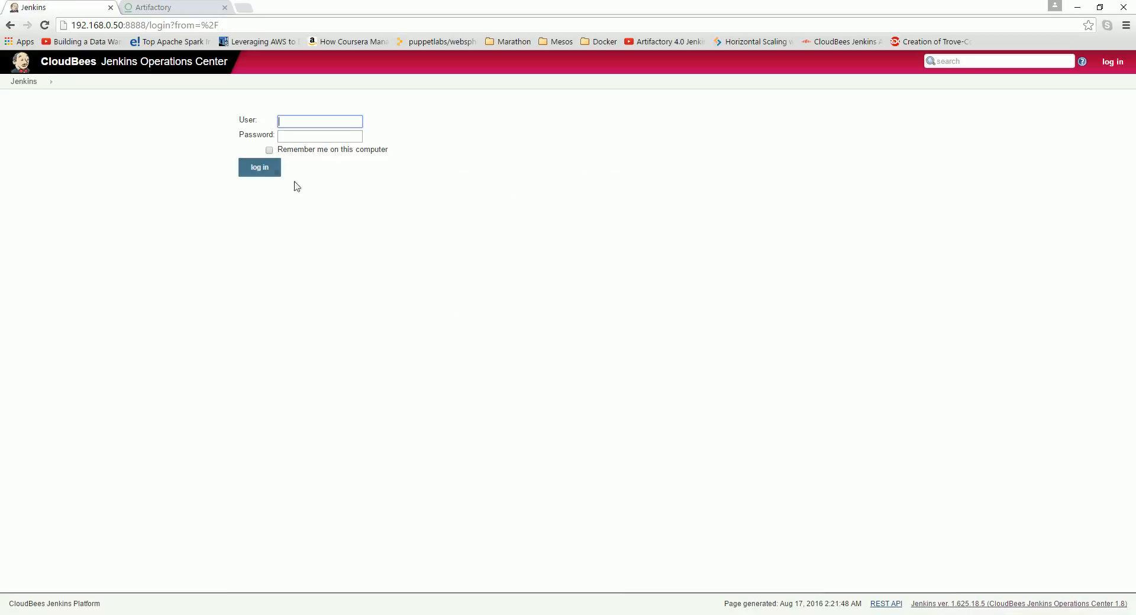
click(335, 122)
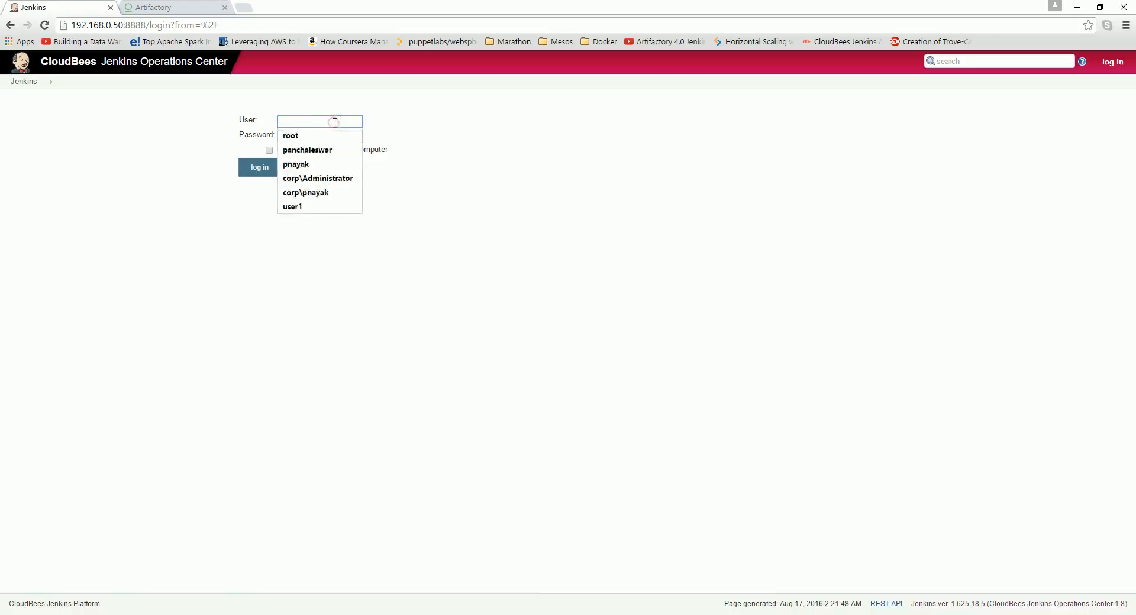
click(326, 181)
click(326, 136)
text(•)
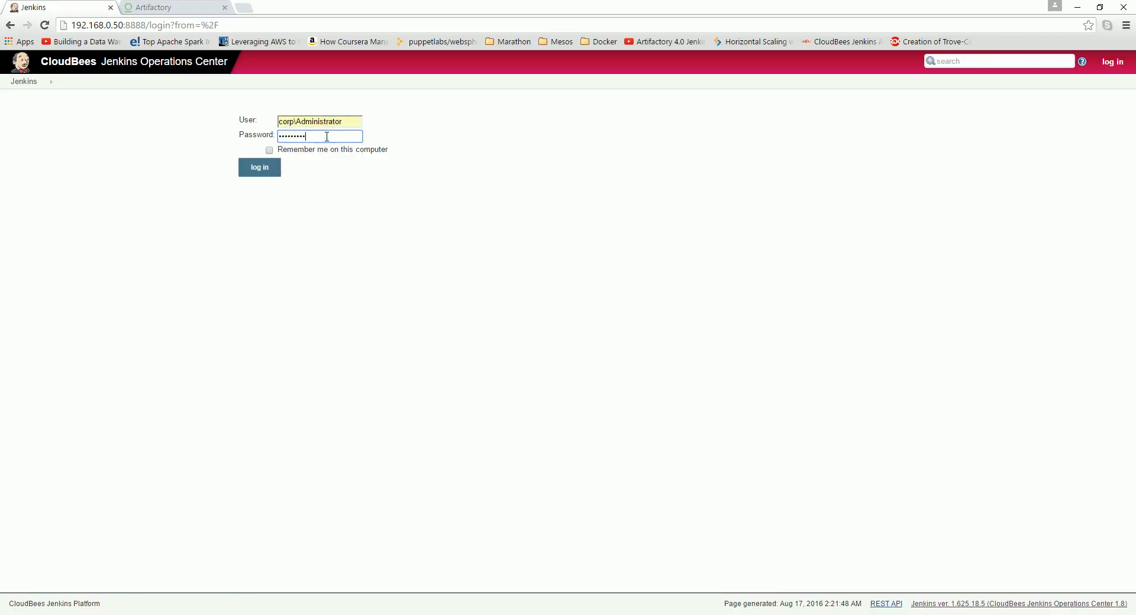
text(••••••••)
key(Return)
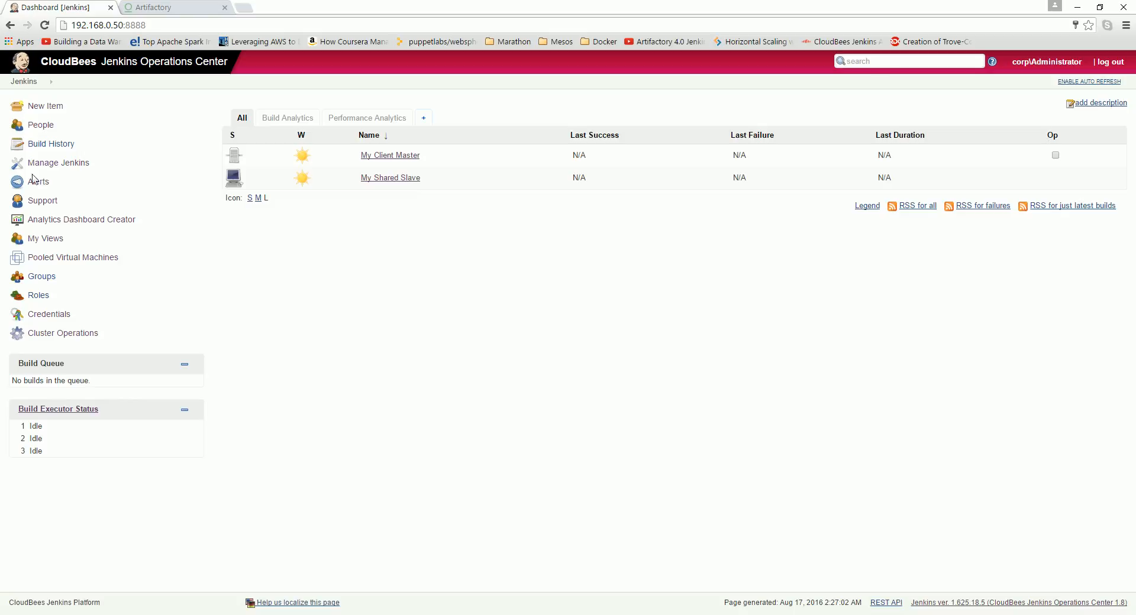
Step: Open the global security configuration and turn Enable security off and back on
click(49, 165)
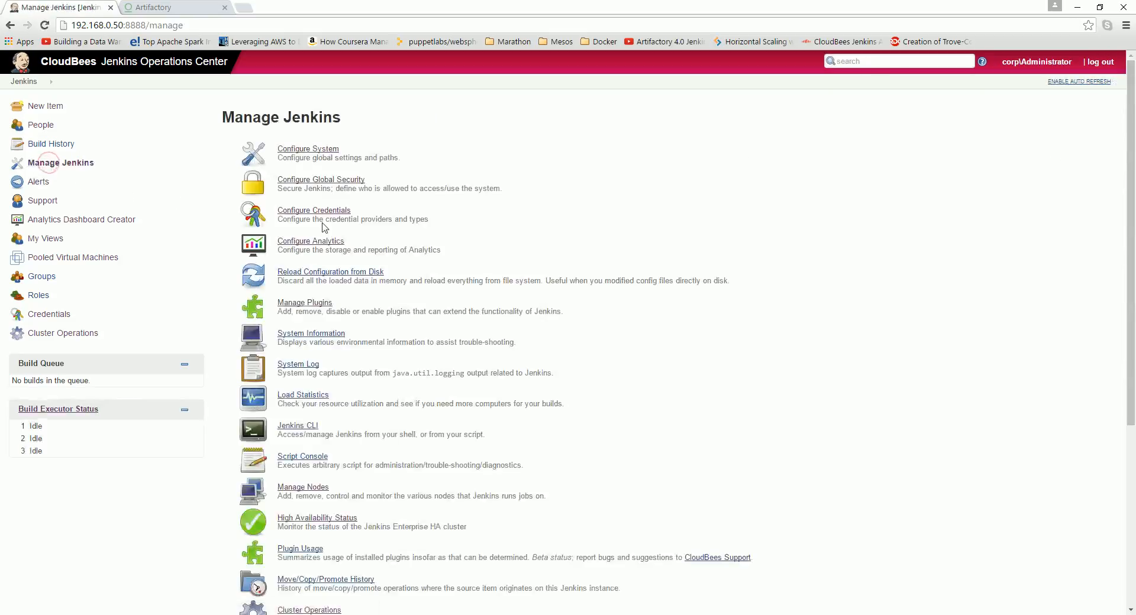
click(324, 180)
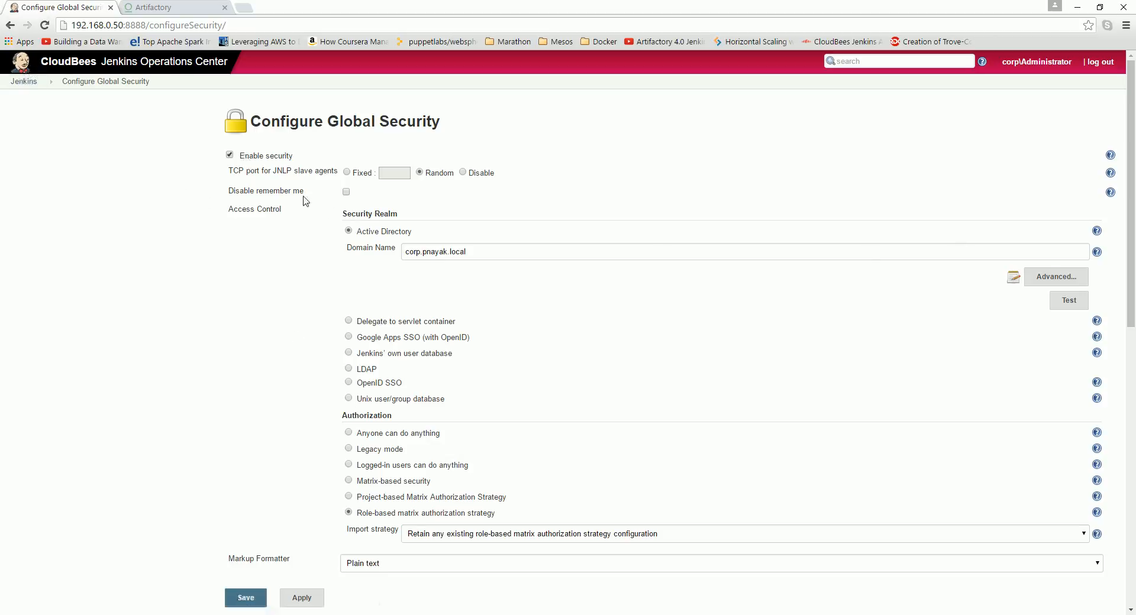
click(230, 155)
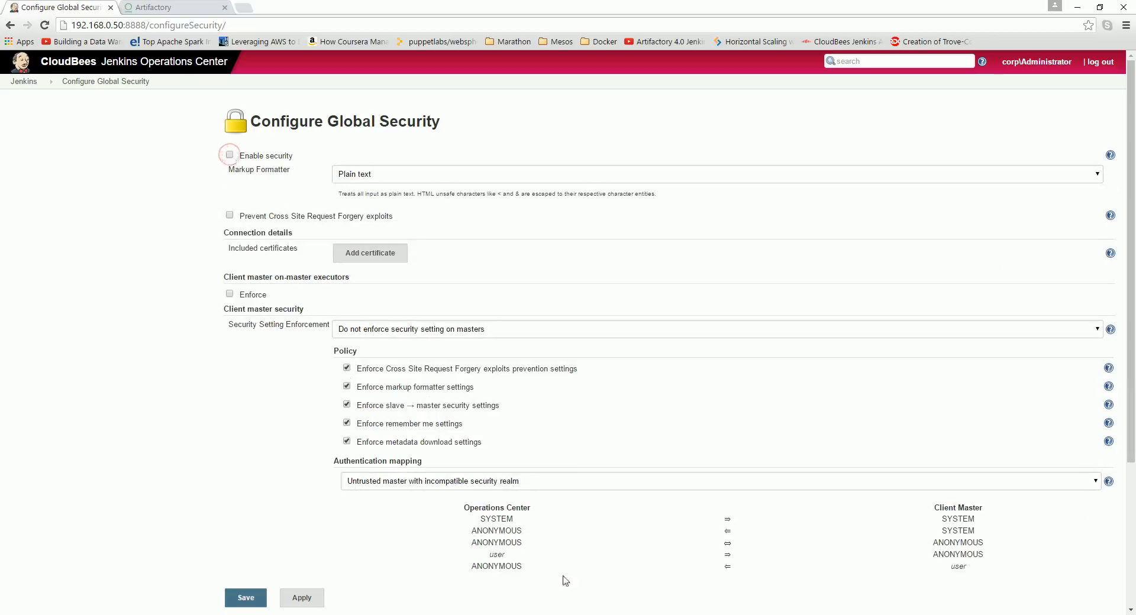
click(230, 156)
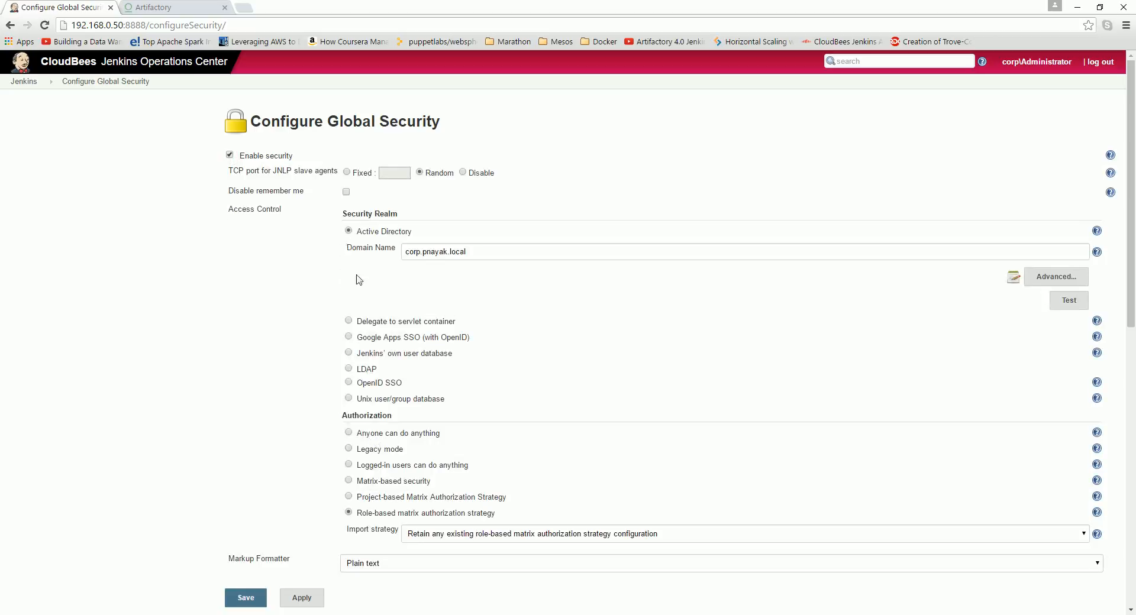
Step: Try to save the security realm as OpenID SSO without a provider URL, then return to the dashboard
click(348, 337)
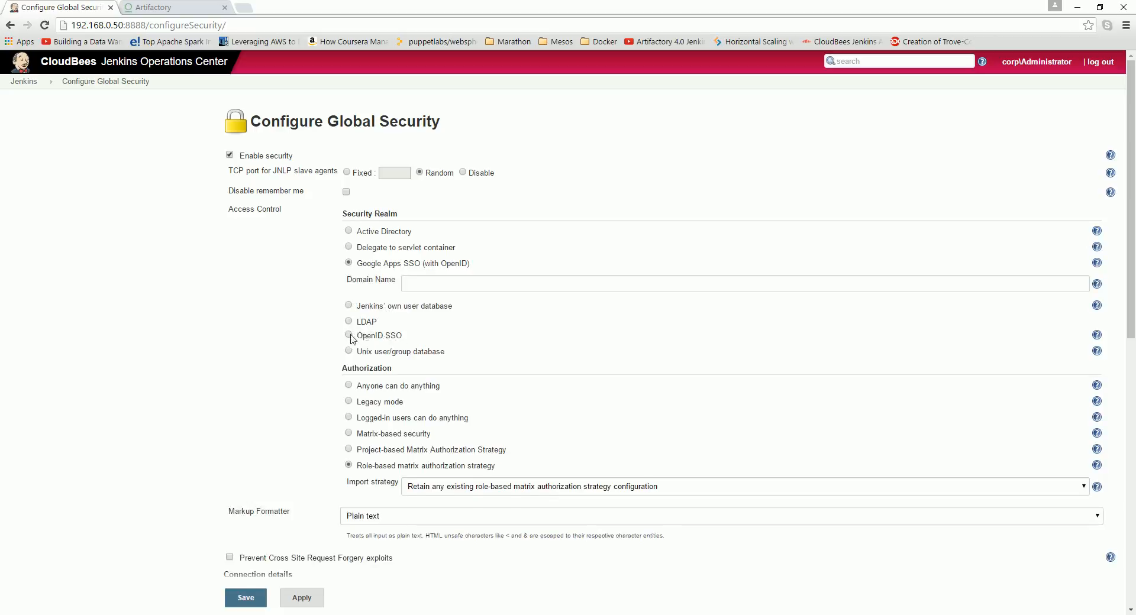
click(363, 337)
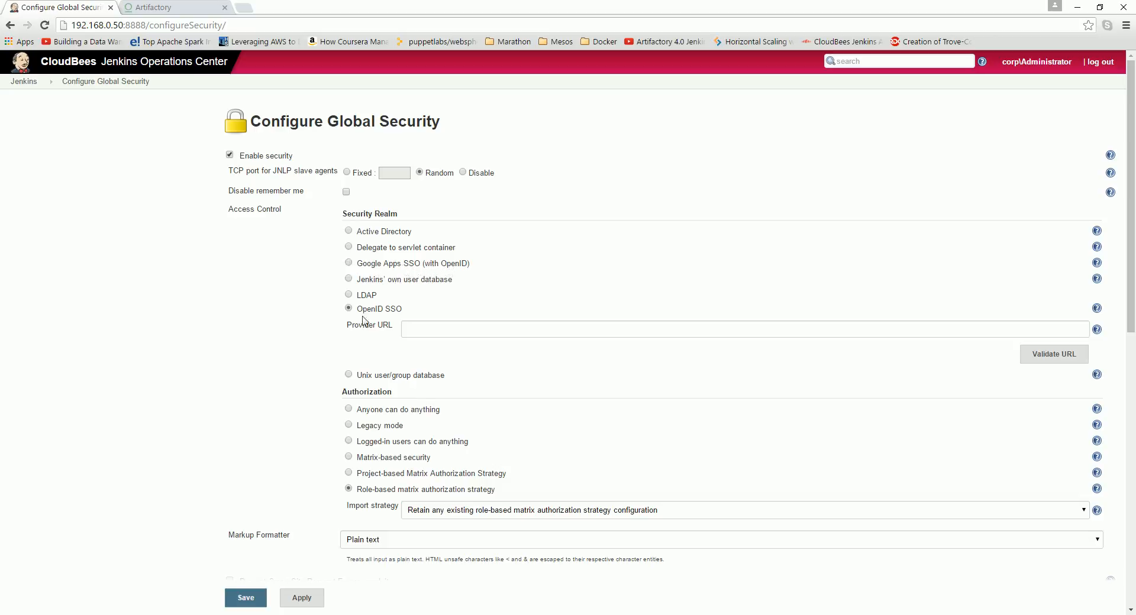
click(258, 599)
click(246, 598)
click(248, 598)
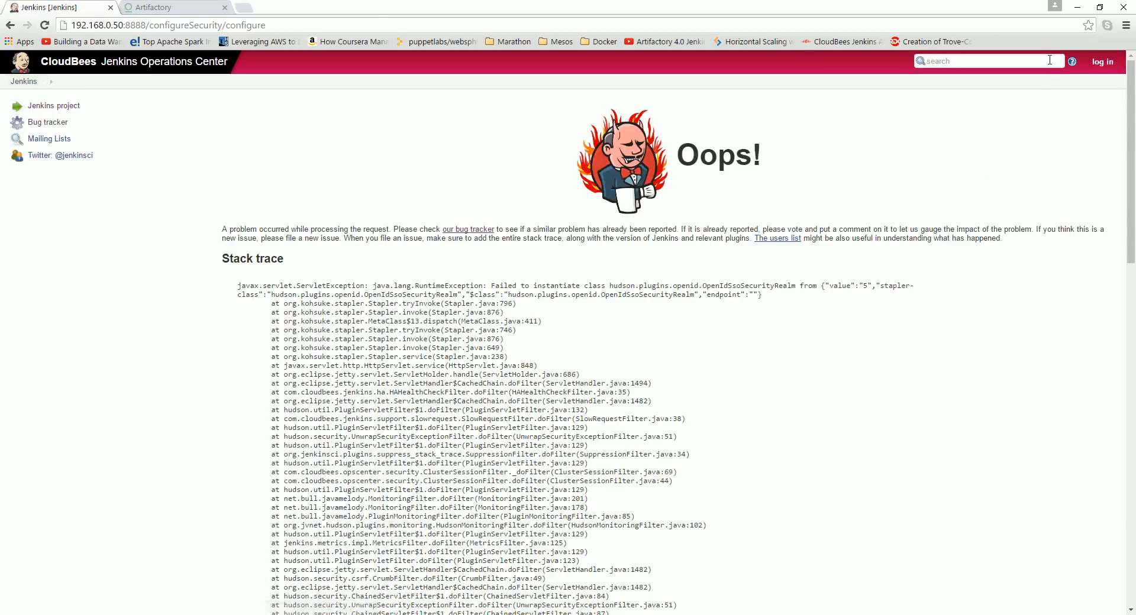
click(24, 81)
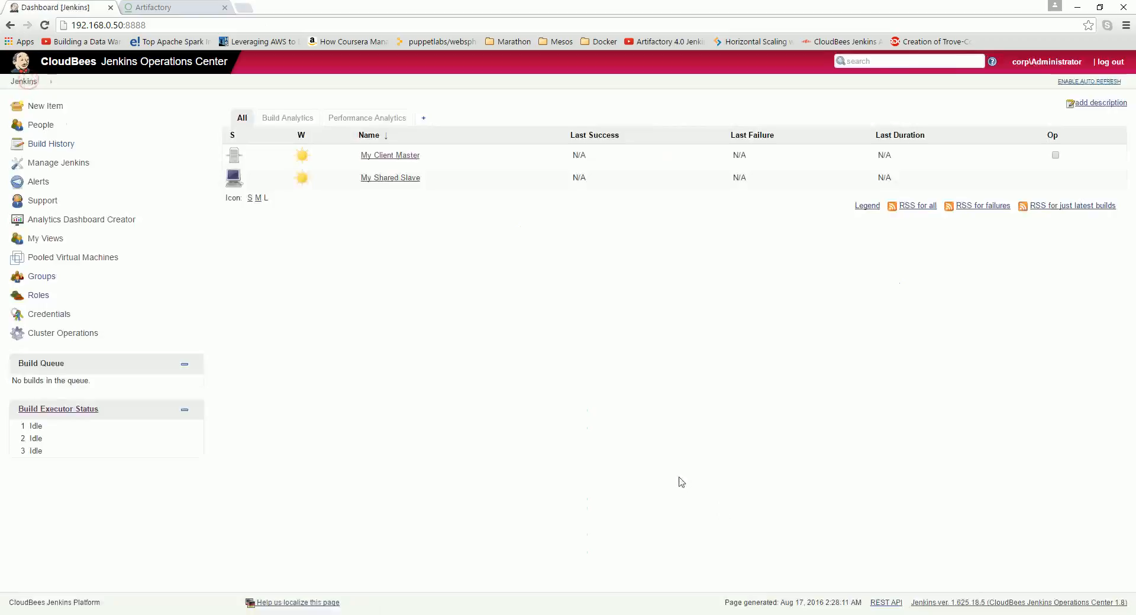
Step: Log out and log back in as corp\Administrator, entering its password
click(1110, 62)
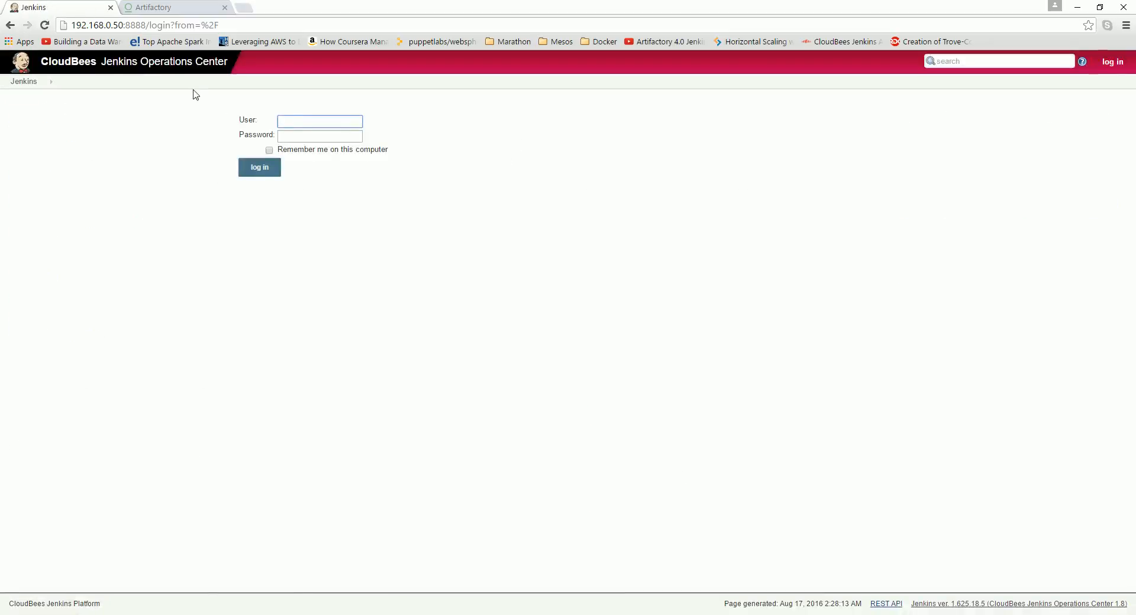
click(287, 121)
click(329, 164)
click(314, 136)
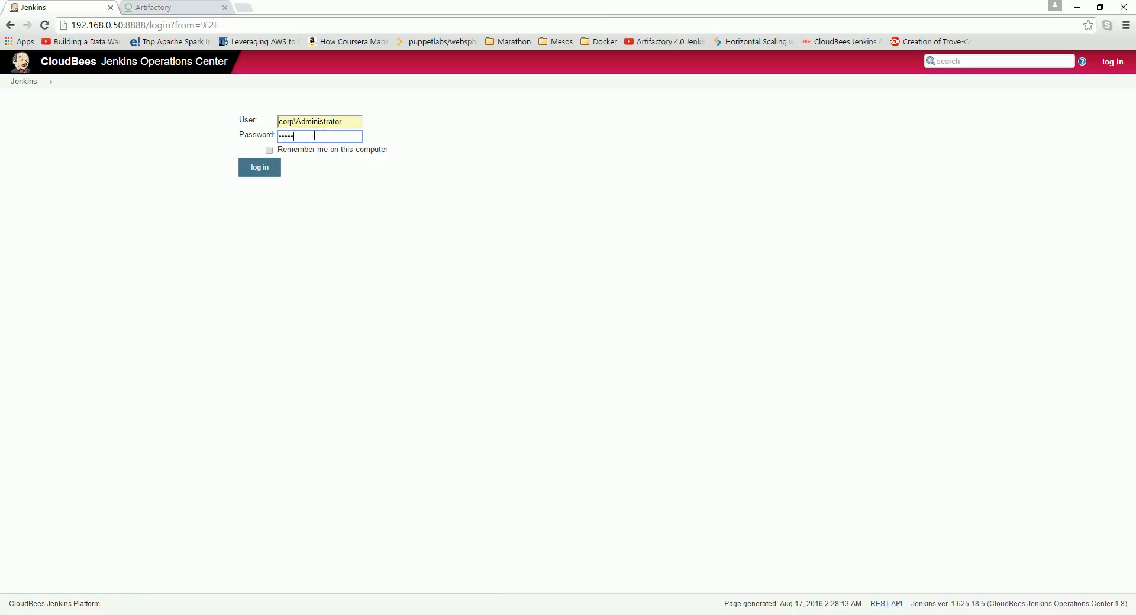
key(Return)
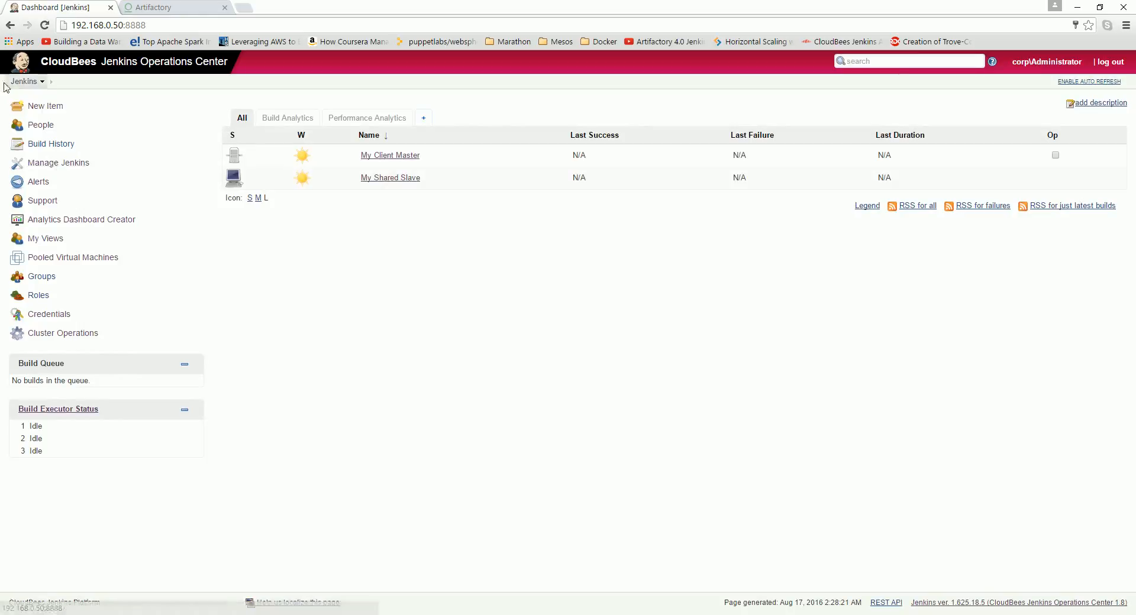
Step: Change the security realm in the global security configuration to Jenkins' own user database and save
click(76, 163)
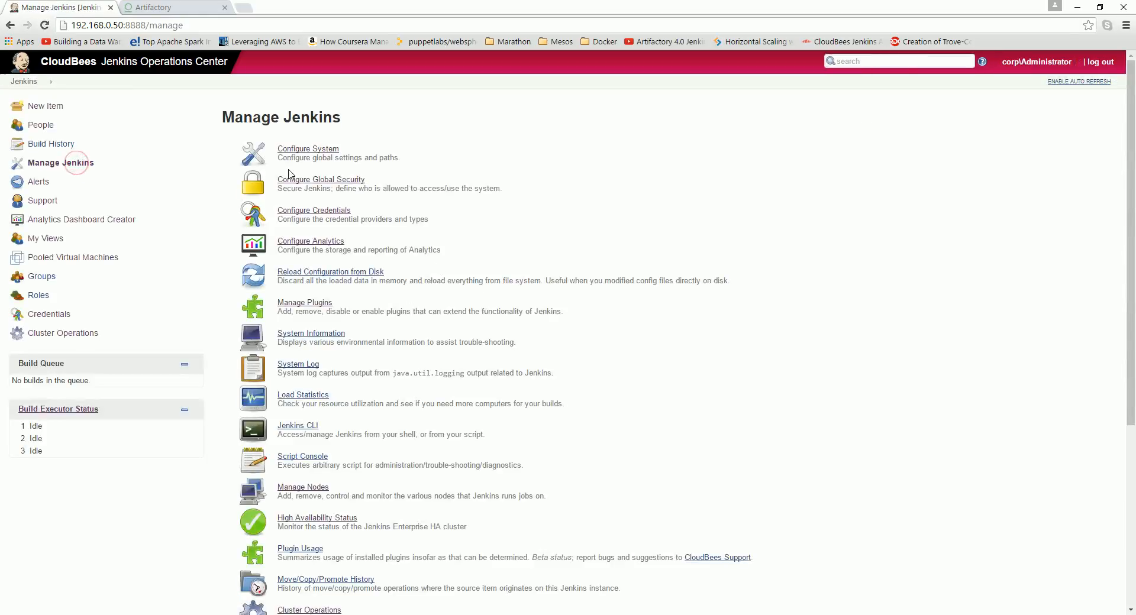
click(325, 180)
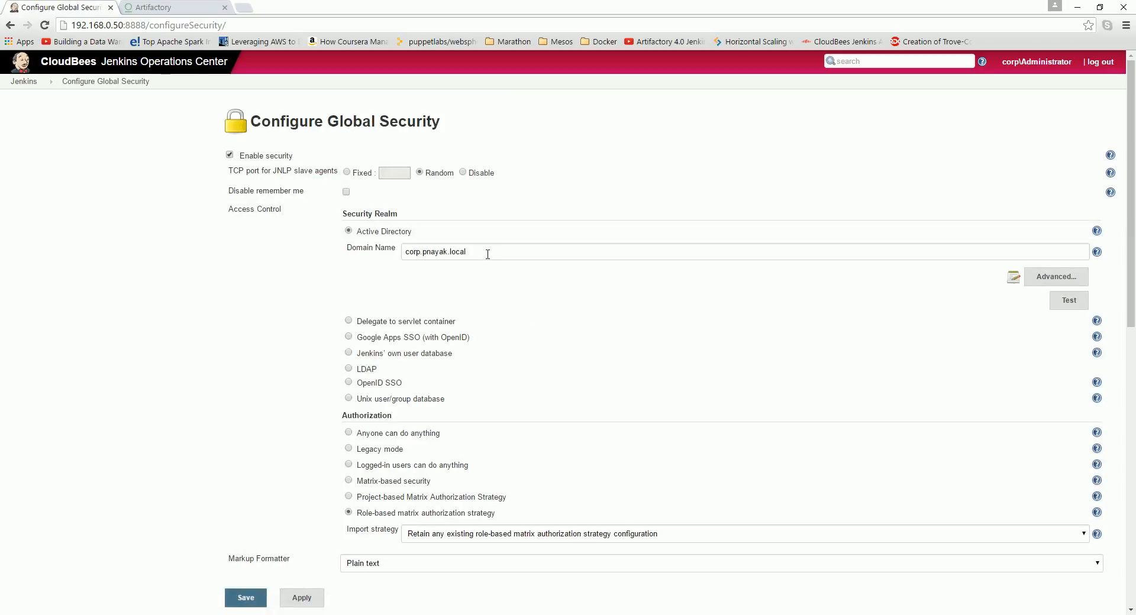
click(349, 398)
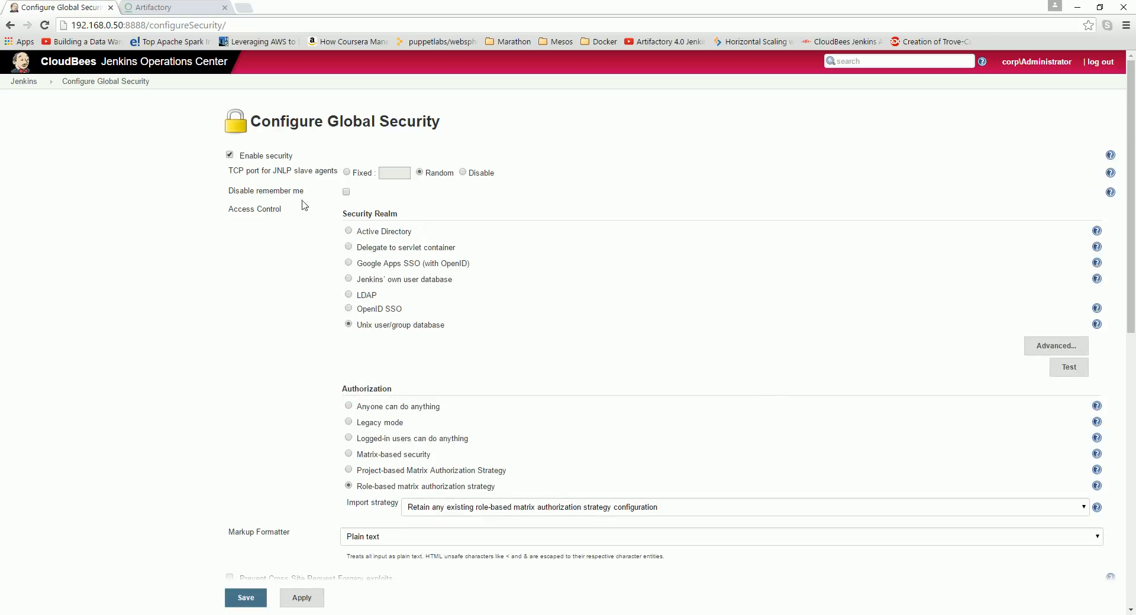
click(348, 279)
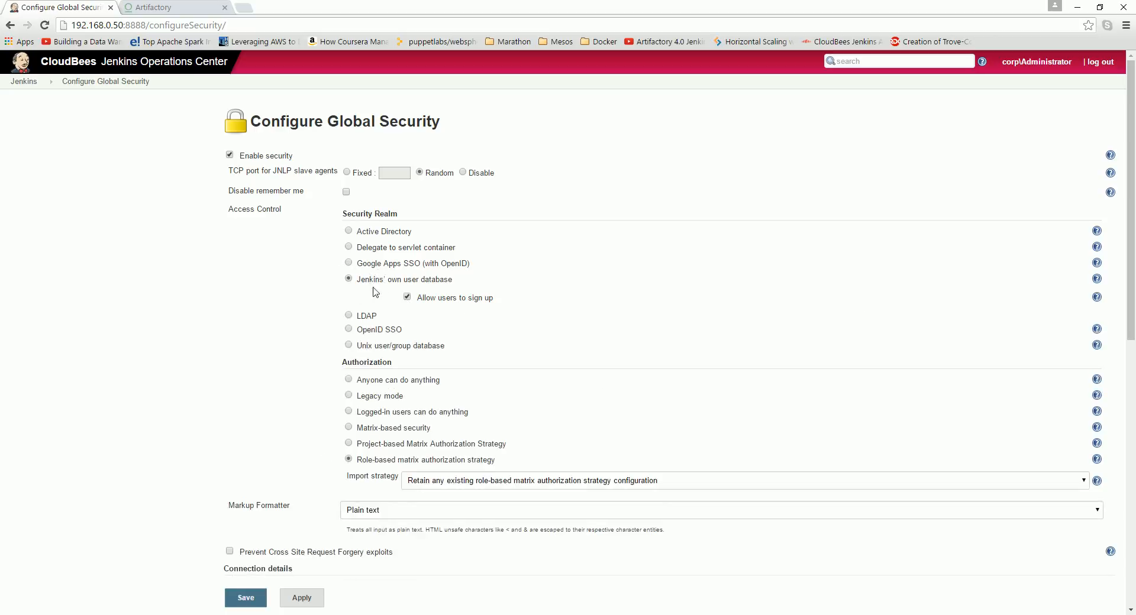
click(260, 596)
Step: Log out and try to log in as root with its password
click(1098, 62)
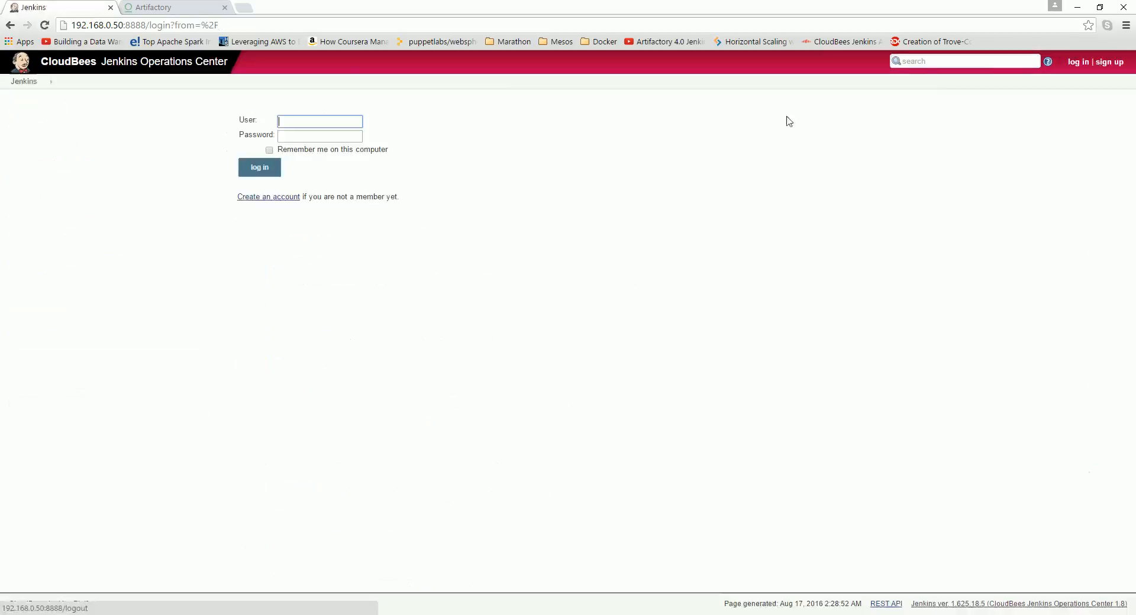
click(328, 121)
click(319, 149)
double_click(327, 122)
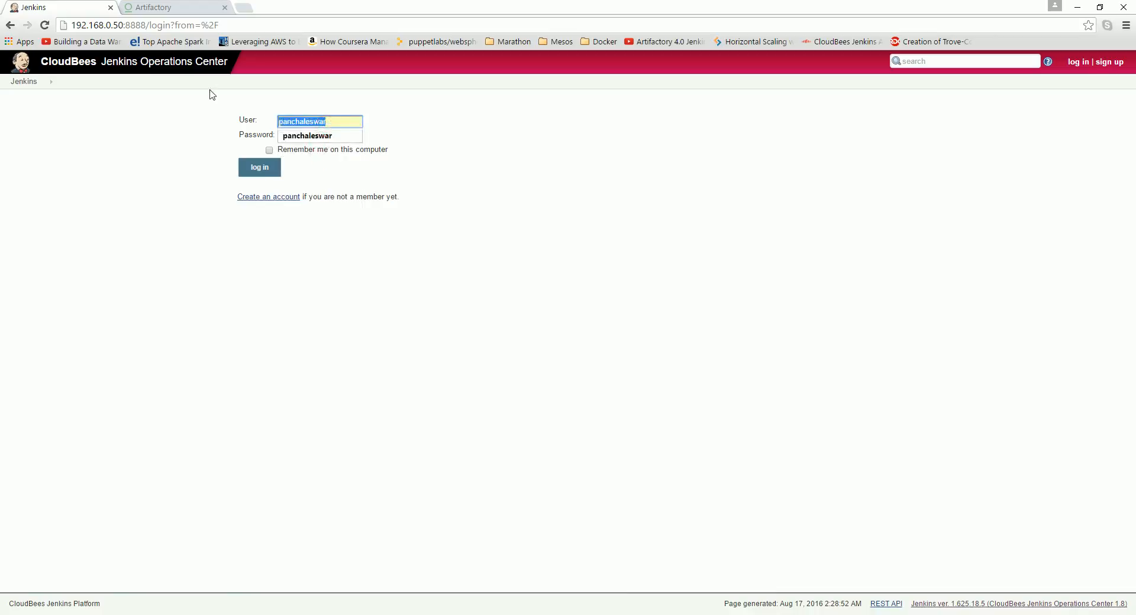
key(Tab)
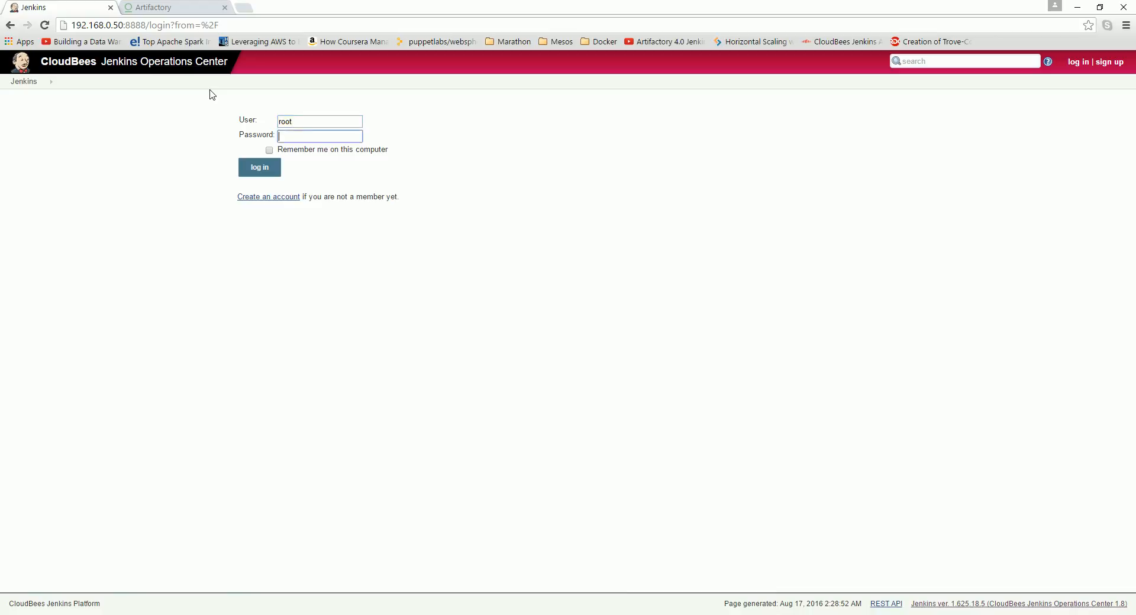
key(Return)
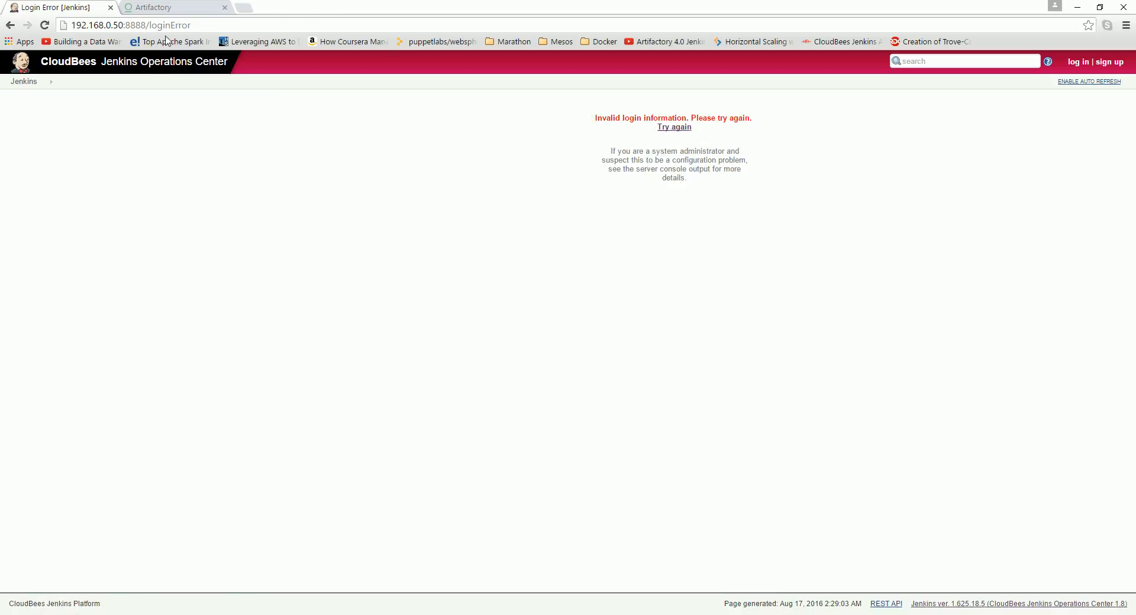
Step: Return to the login page and try logging in as corp\Administrator with its password again
click(26, 83)
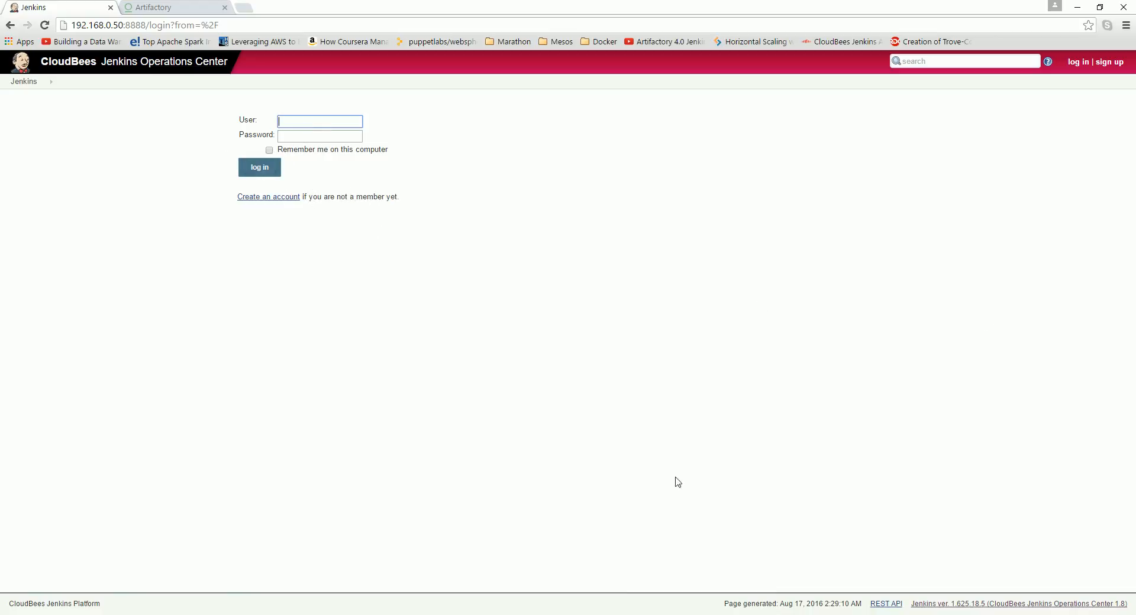
click(28, 83)
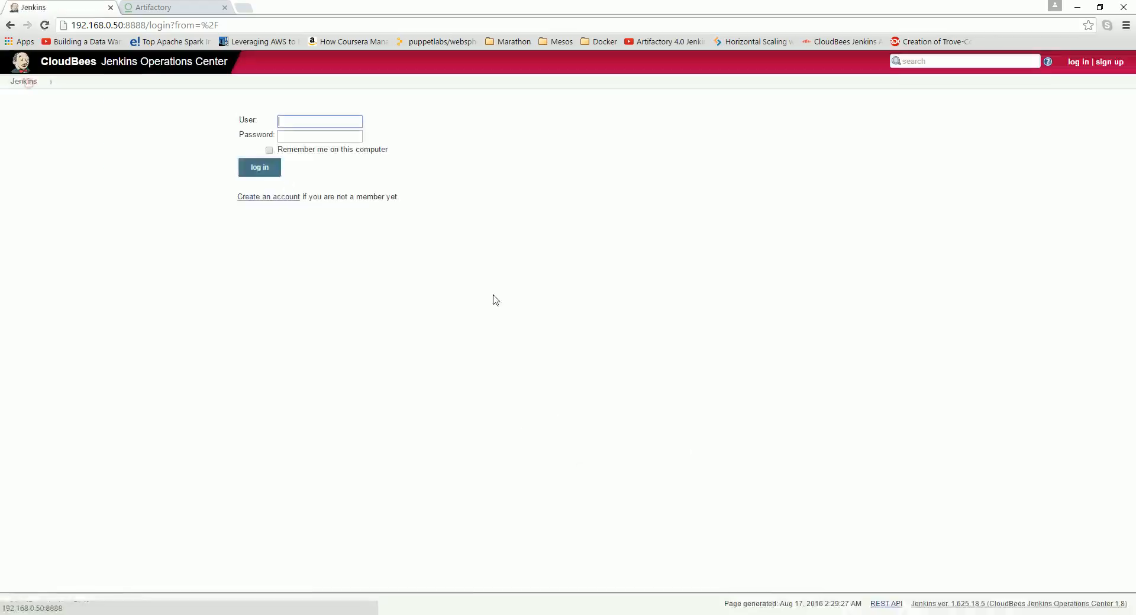
click(287, 122)
click(313, 166)
click(316, 139)
text(••••)
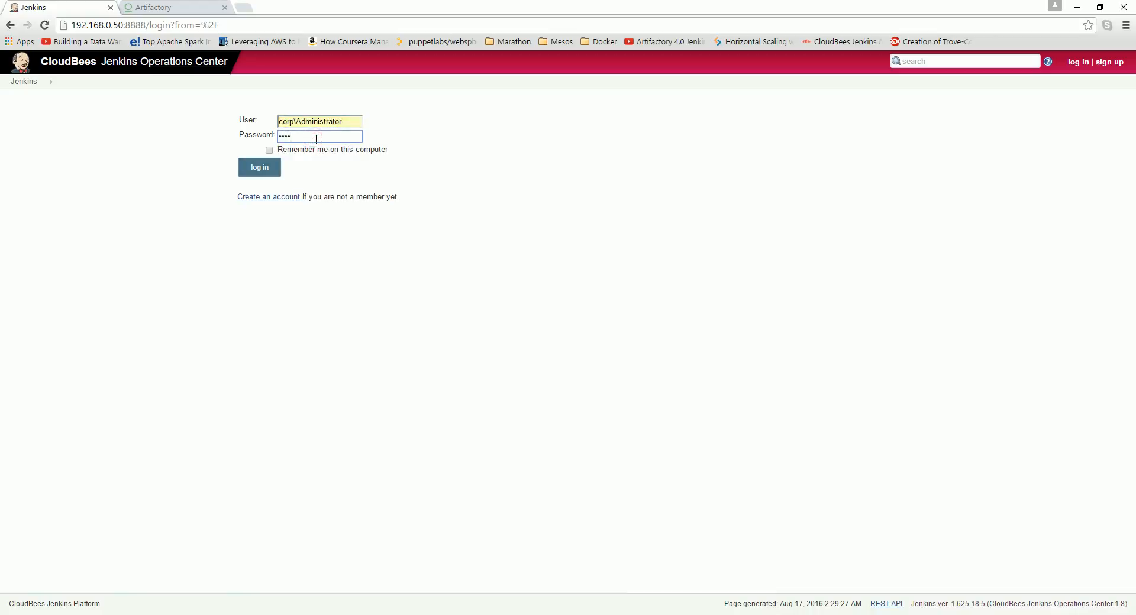
text(••••)
key(Return)
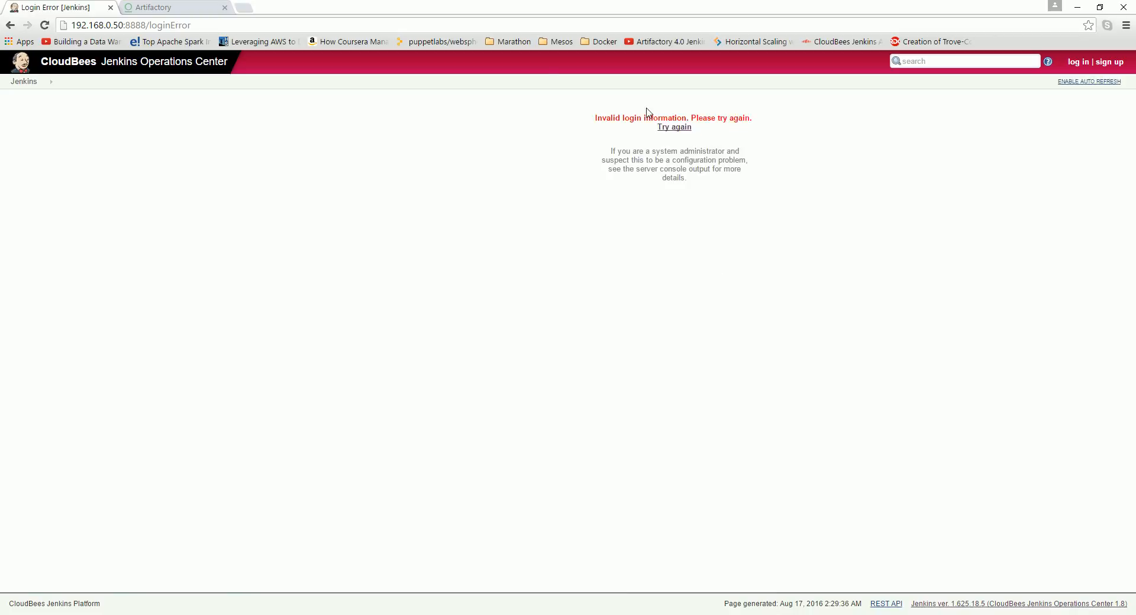
click(683, 133)
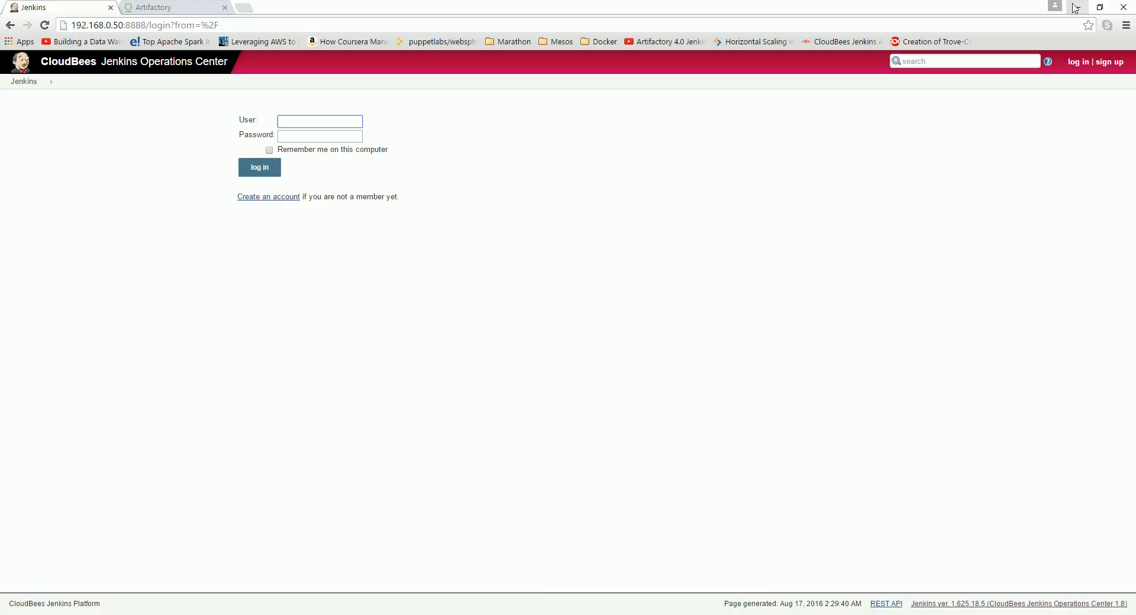
Step: Minimize the open windows and start the SSH session to the Jenkins Ops Center server from its desktop shortcut
click(1075, 7)
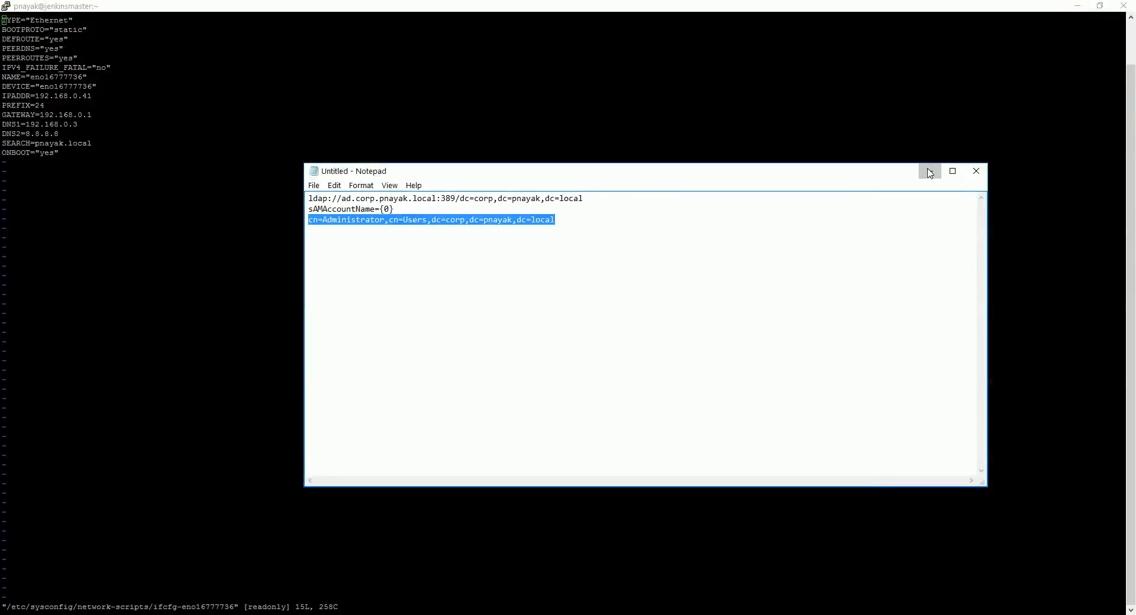
click(929, 173)
click(1077, 6)
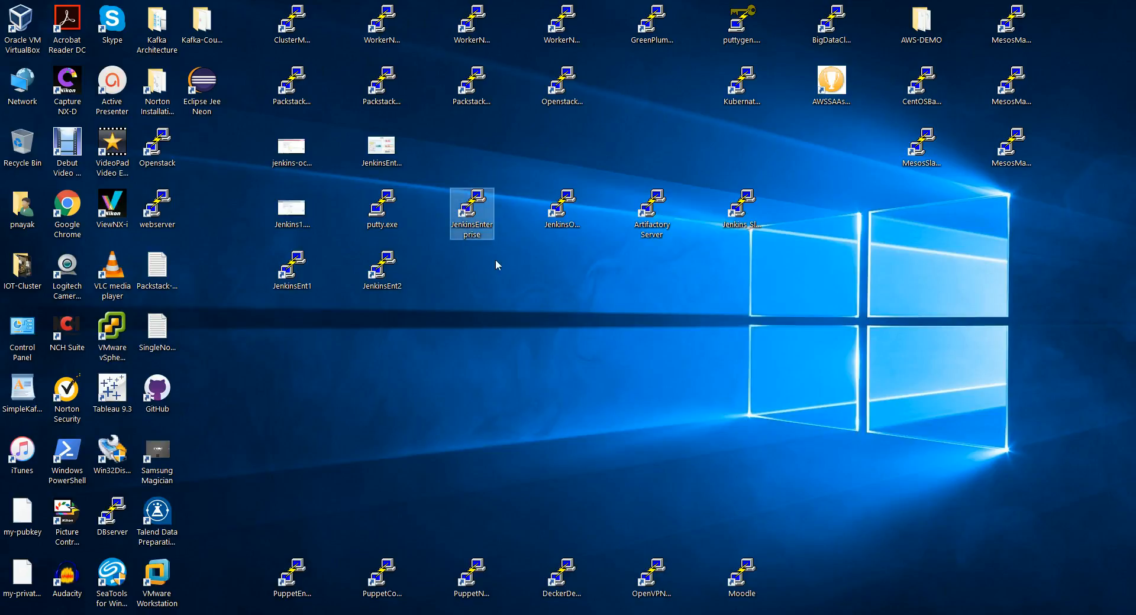
click(561, 220)
double_click(561, 210)
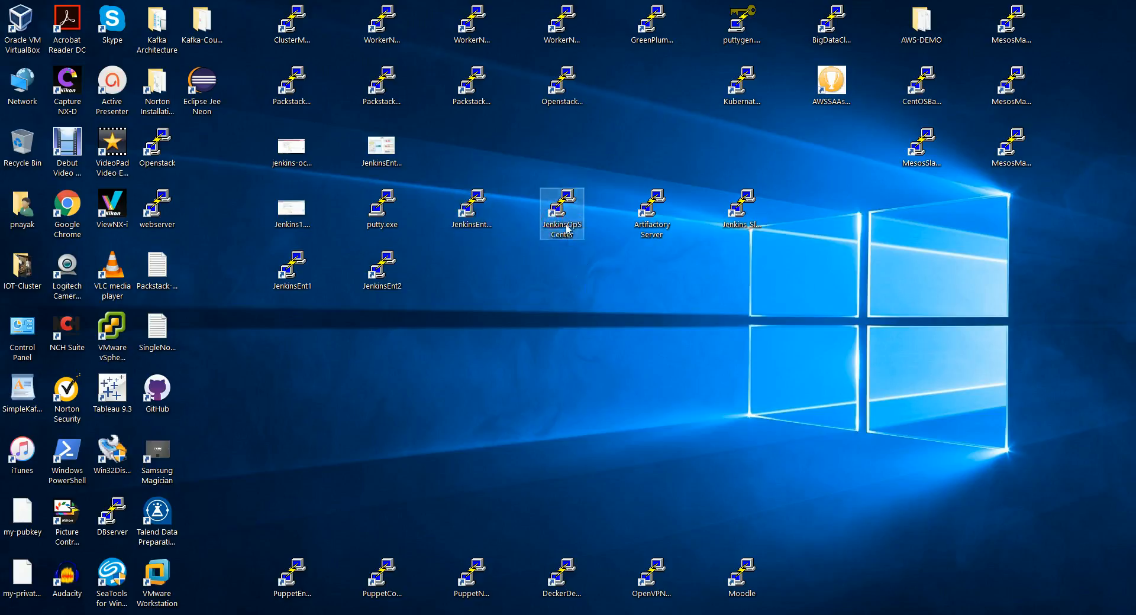
click(482, 129)
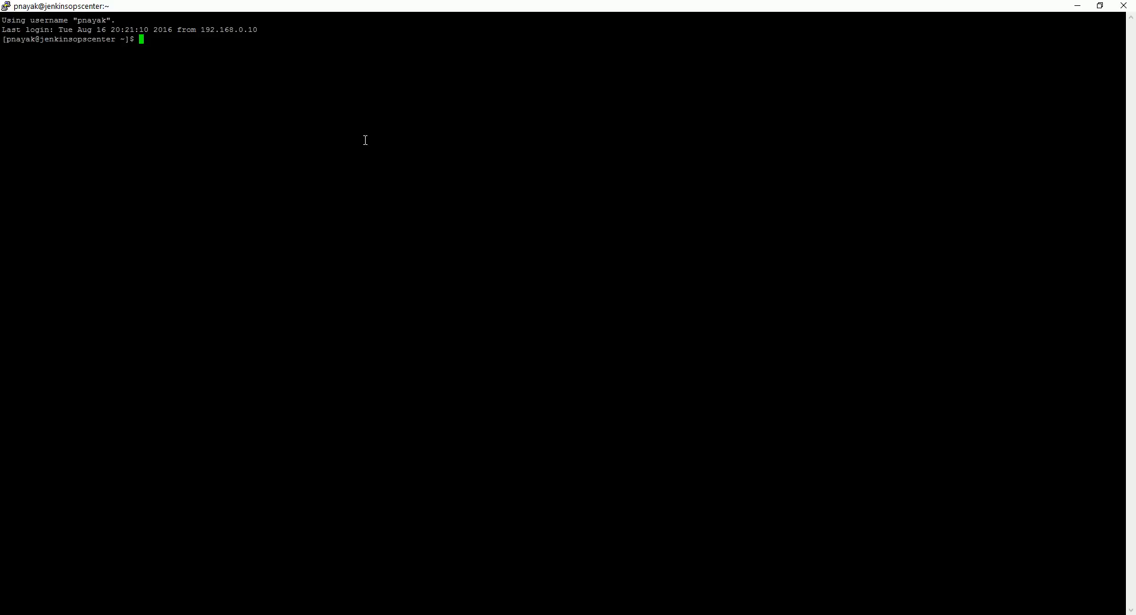
Step: Switch to the root user with sudo su, entering the sudo password
text(vi)
key(BackSpace)
key(BackSpace)
key(BackSpace)
text(sudo su)
key(Return)
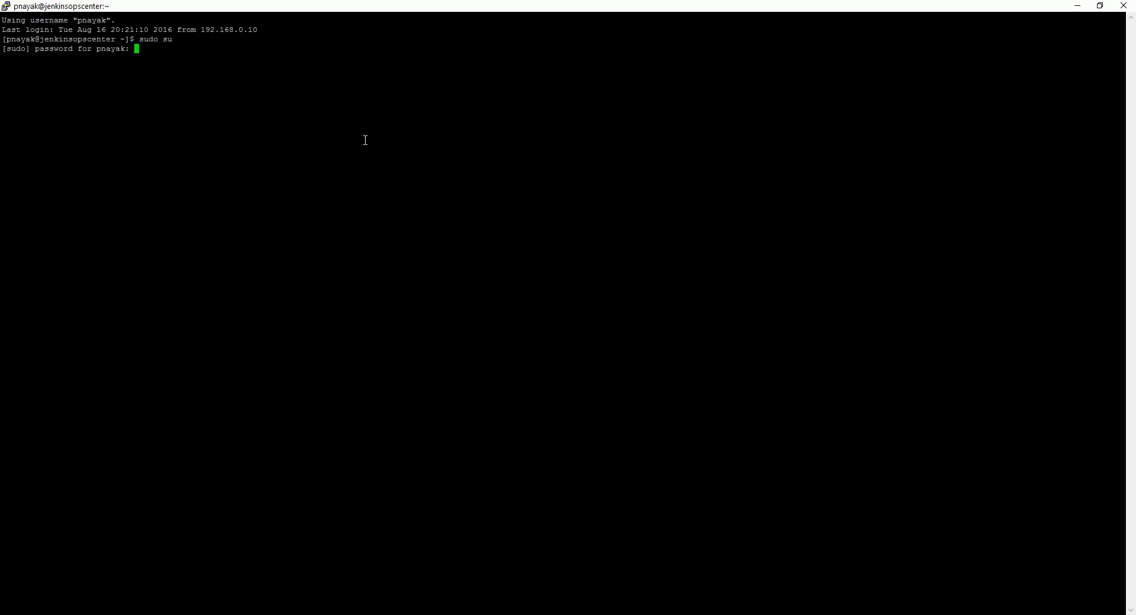
key(Return)
Step: Open /var/lib/jenkins-oc/config.xml in vi
text(vi /)
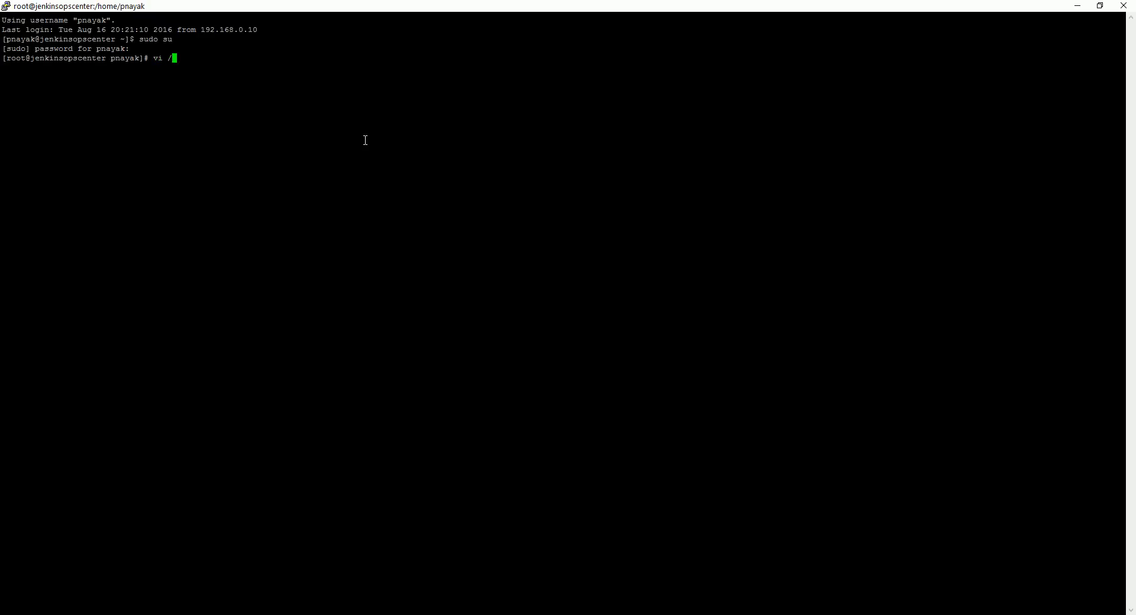
text(var/lib/je)
key(Tab)
text(co)
text(n)
key(Tab)
drag(154, 59, 306, 61)
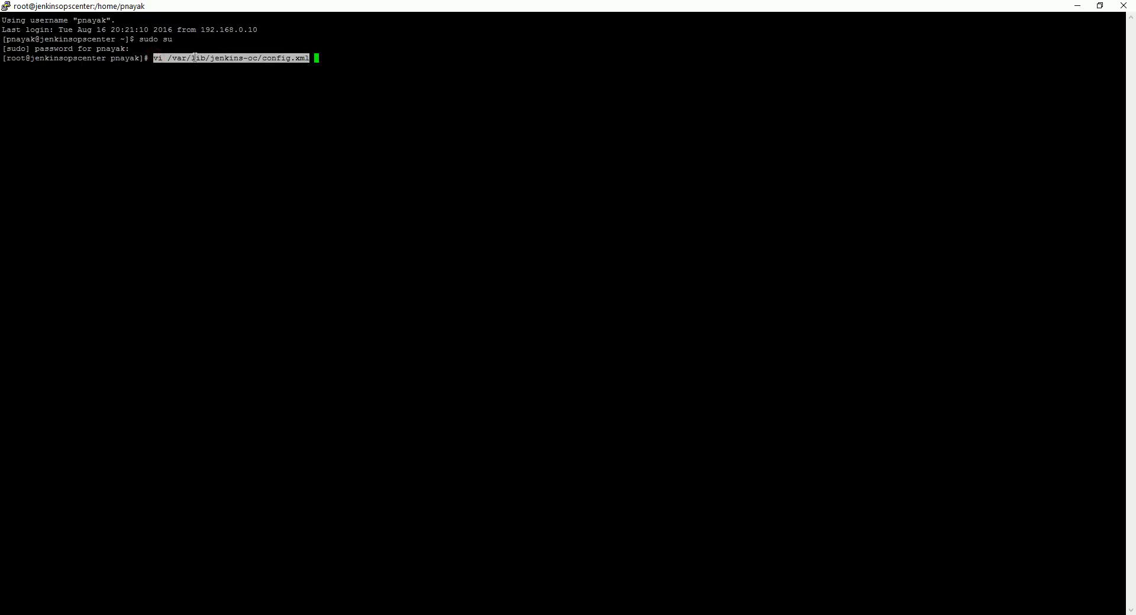
click(310, 55)
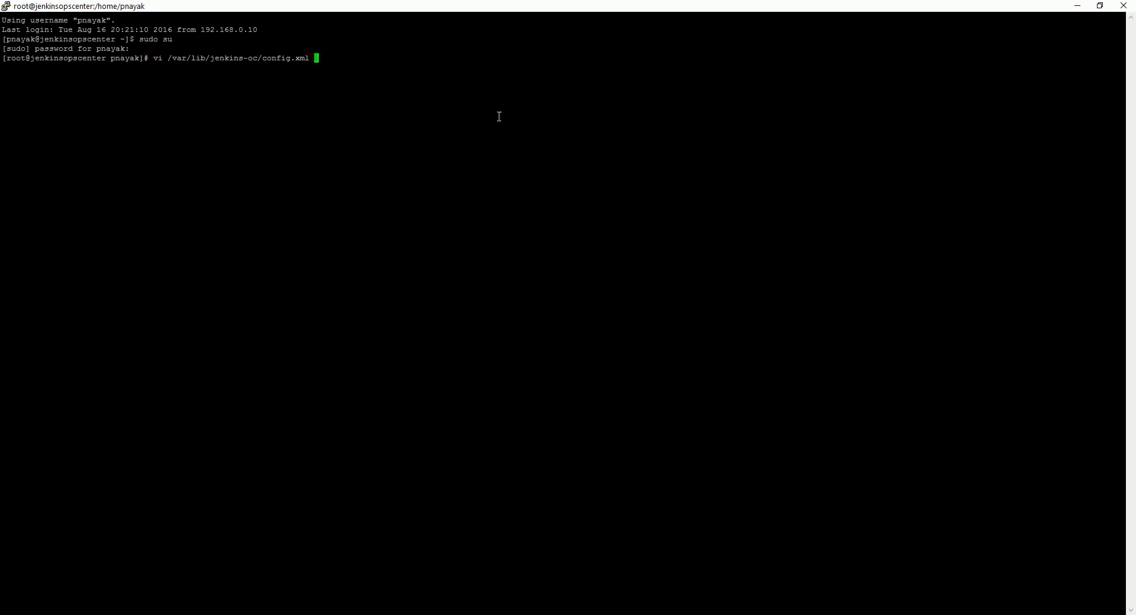
key(Return)
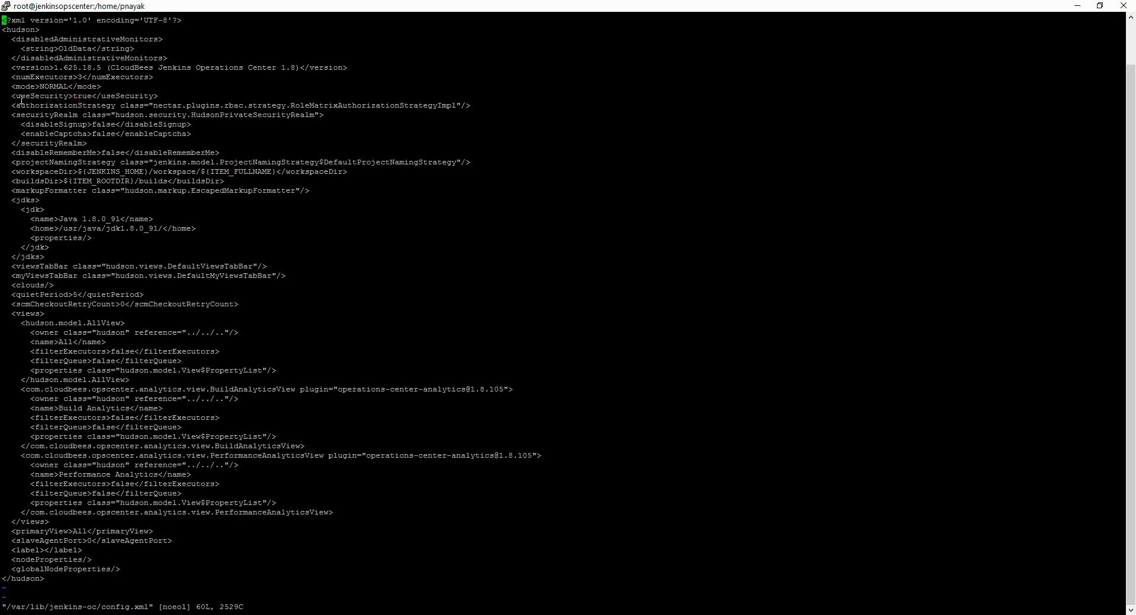
Step: Set the useSecurity element to false in the config file
drag(68, 97, 88, 95)
click(89, 99)
click(87, 96)
key(Down)
key(Down)
key(Down)
key(Down)
key(Down)
key(Down)
key(Down)
key(Down)
key(Right)
key(Right)
key(Right)
key(Right)
key(Right)
key(Right)
key(Right)
key(Right)
key(Right)
key(Right)
key(Right)
key(Right)
key(Right)
key(Right)
key(Right)
text(ity>false)
key(Delete)
key(Delete)
key(Delete)
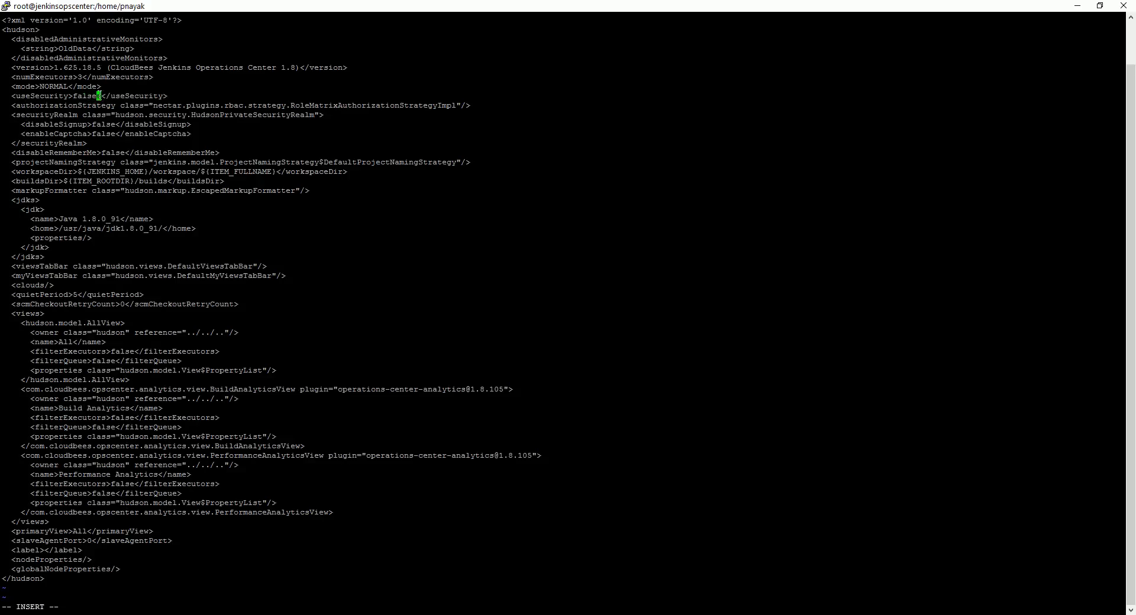
key(Delete)
Step: Delete the authorizationStrategy and securityRealm elements from the file, then save and quit vi
drag(13, 103, 88, 145)
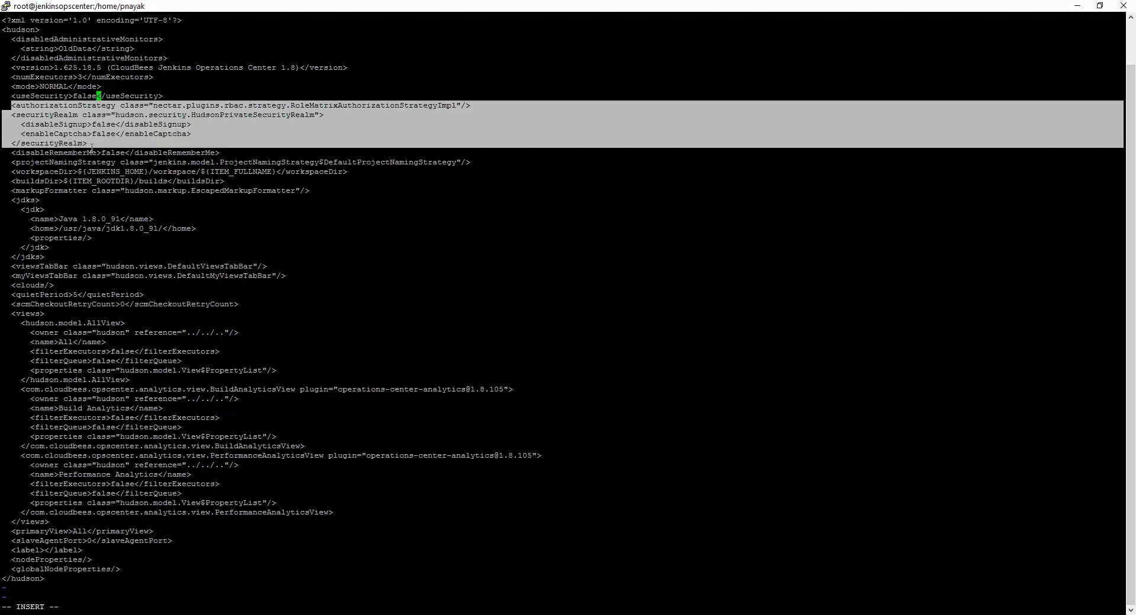
click(93, 148)
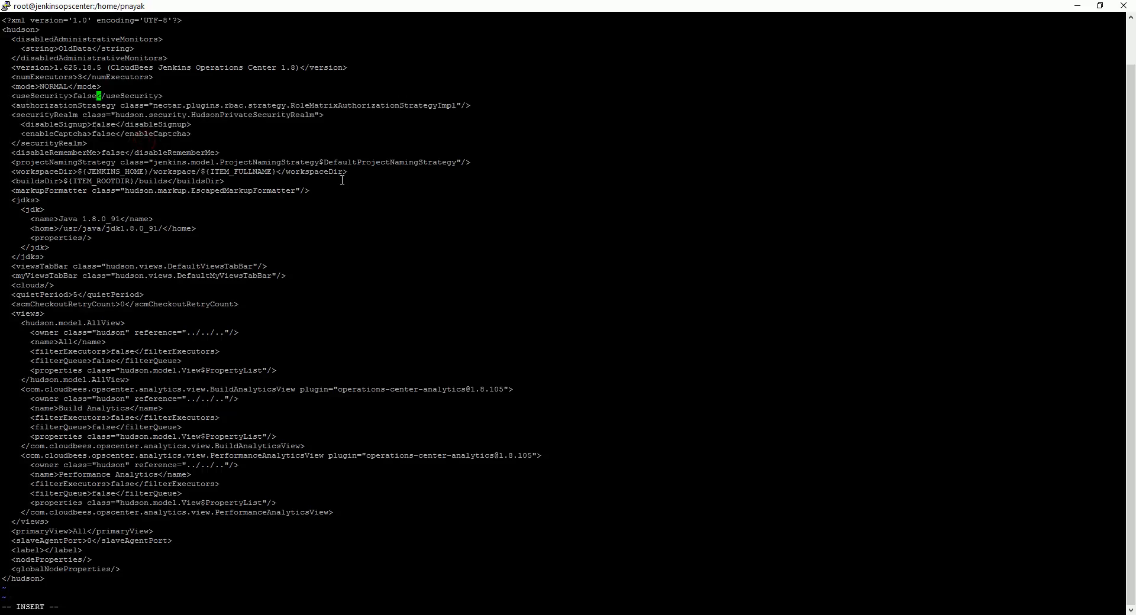
key(Escape)
key(Down)
key(d)
key(d)
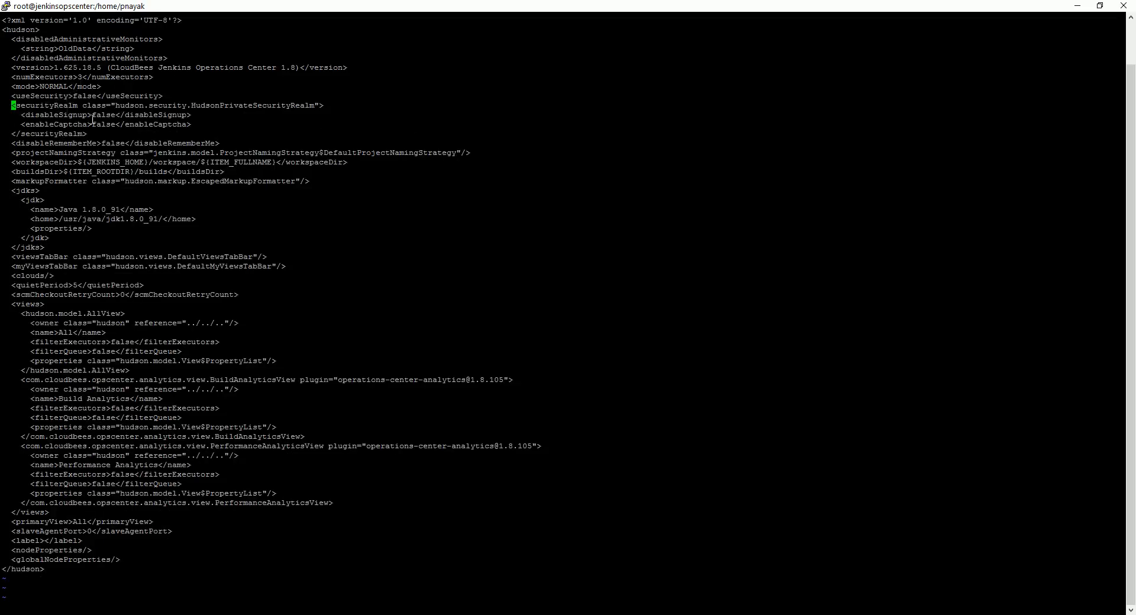
key(d)
key(d)
key(d)
key(d)
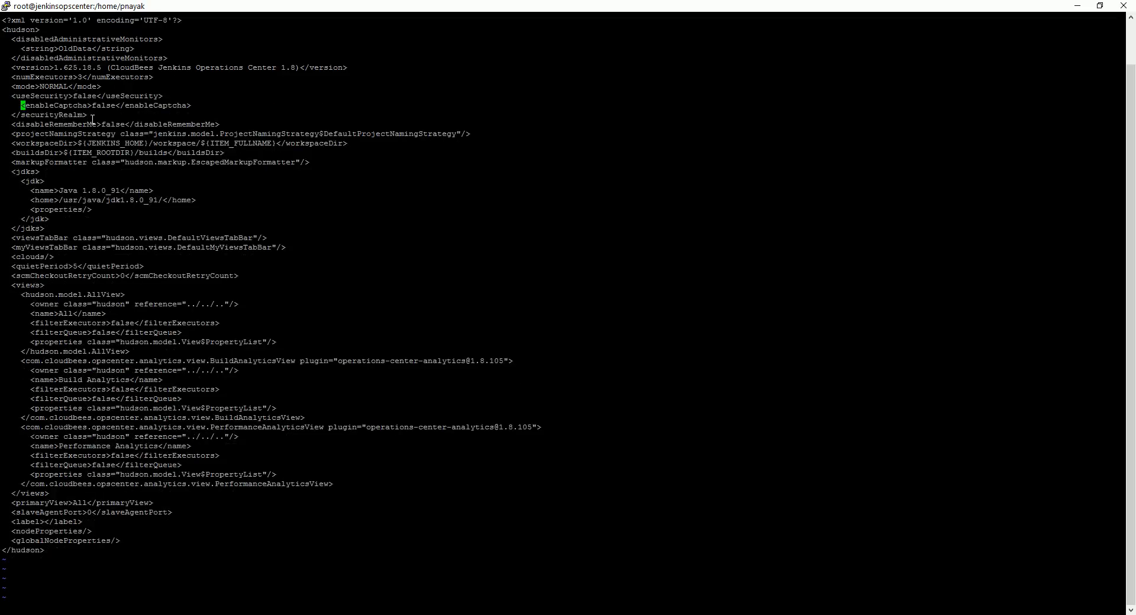
key(d)
key(d)
key(d)
key(d)
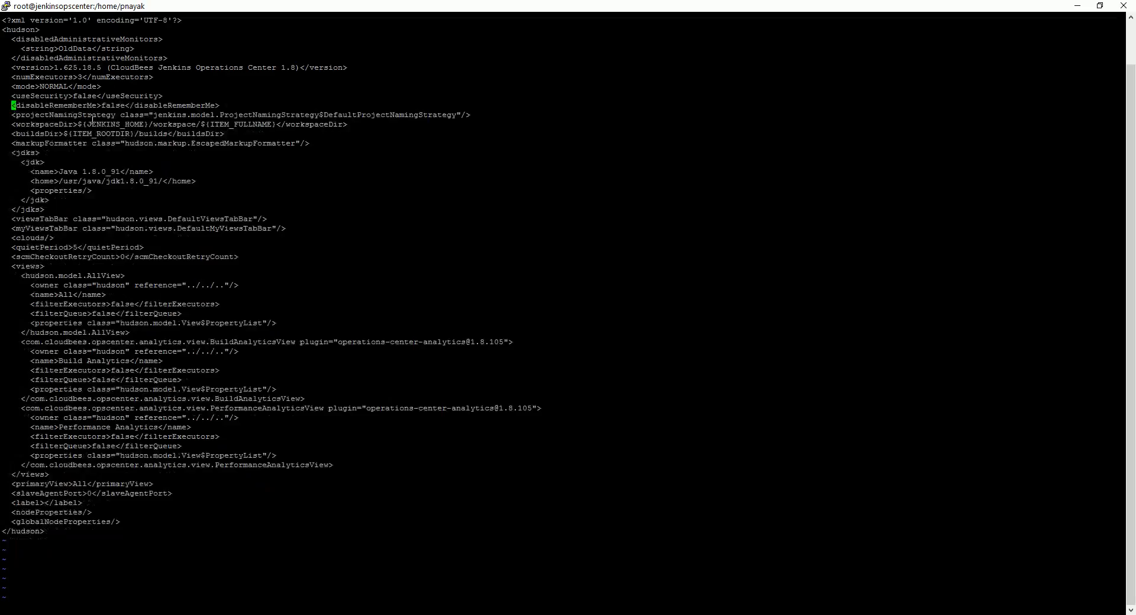
text(:wq)
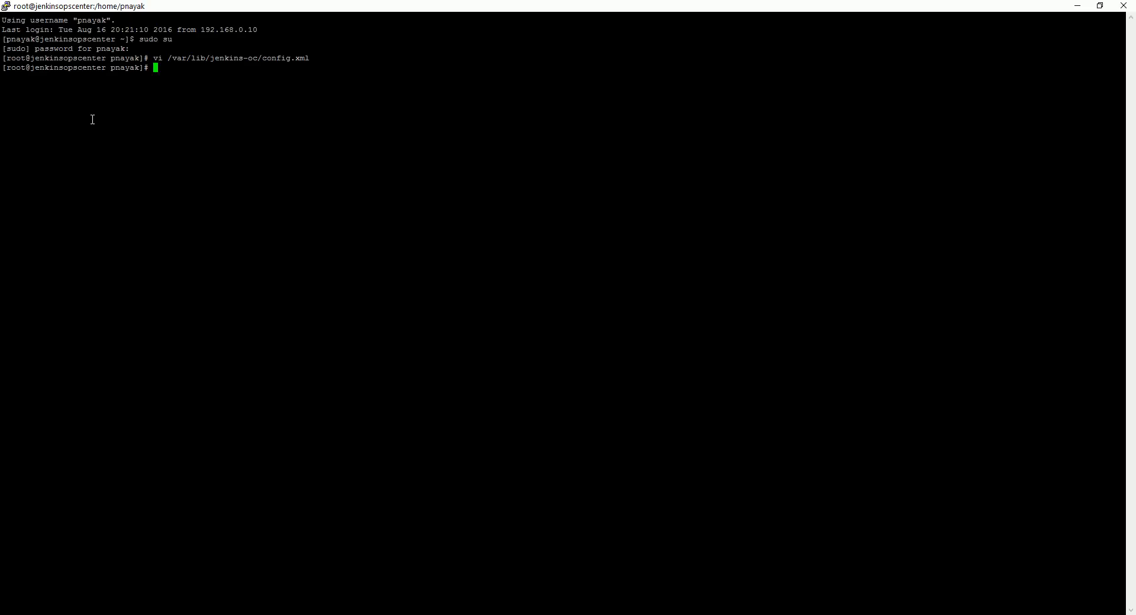
Step: Restart the jenkins-oc service with systemctl and switch back to the browser
text(systemctl rs)
key(BackSpace)
text(estart jenkins-oc)
key(Return)
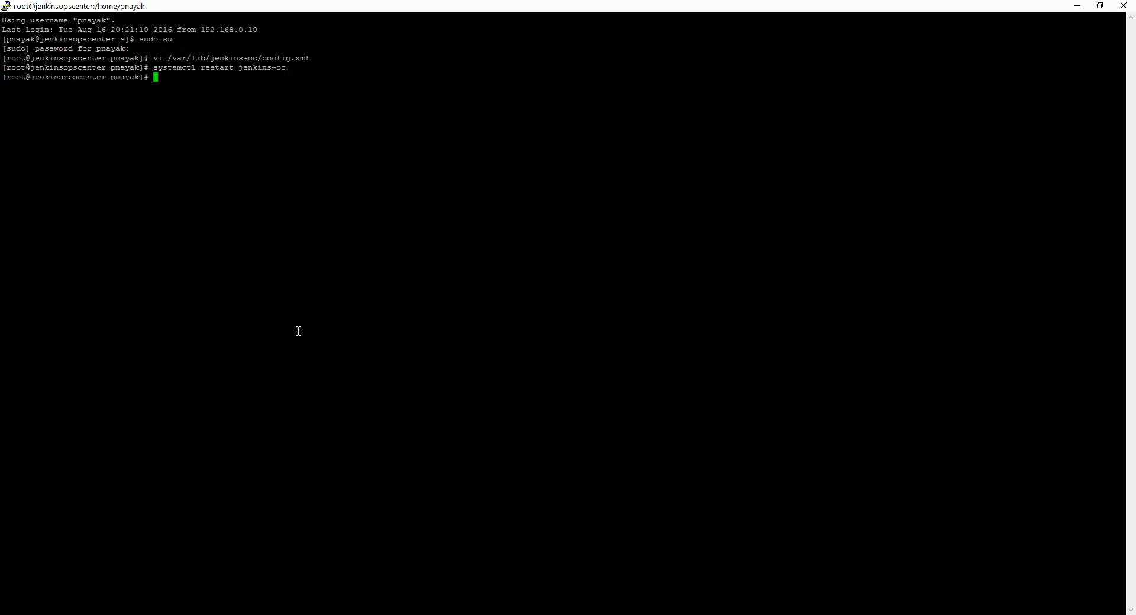
key(alt+Tab)
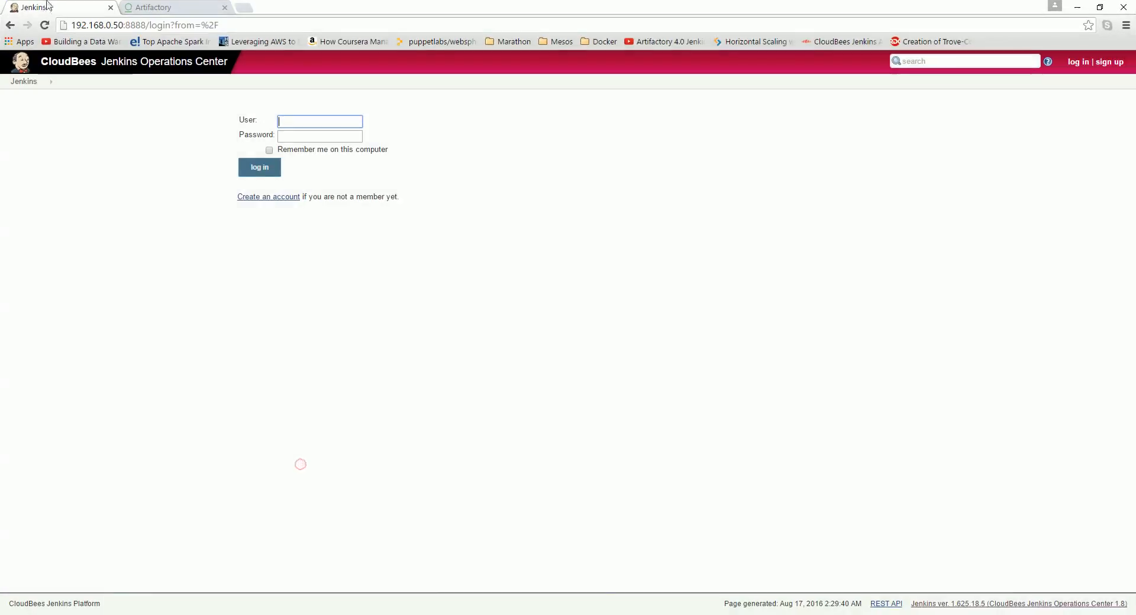
Step: Reload the Jenkins Operations Center after the restart and open its root URL without the login path
click(44, 26)
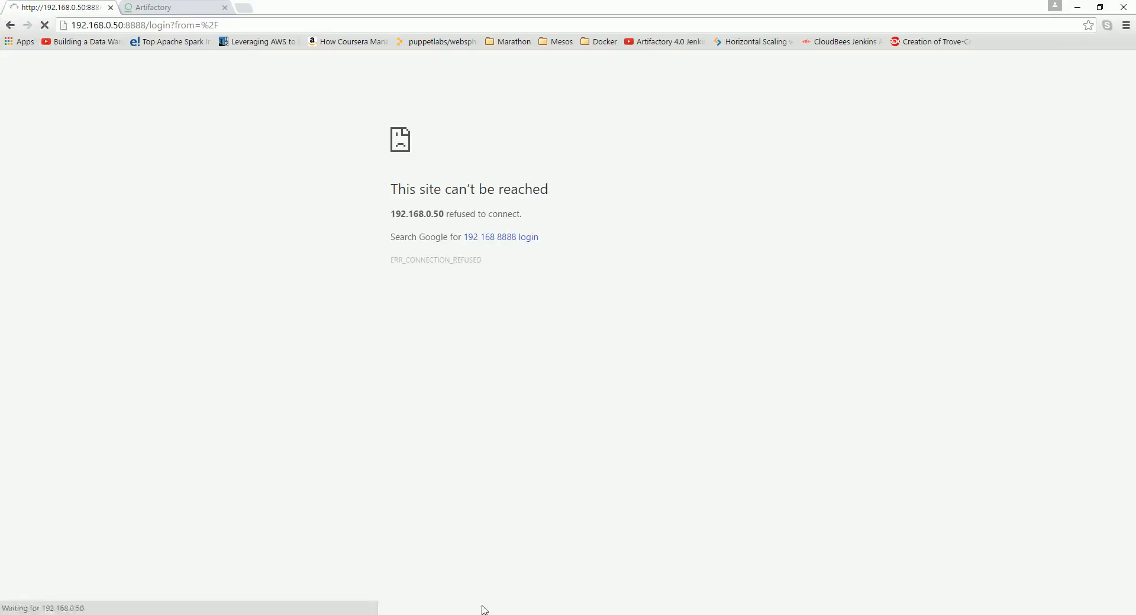
key(alt+Tab)
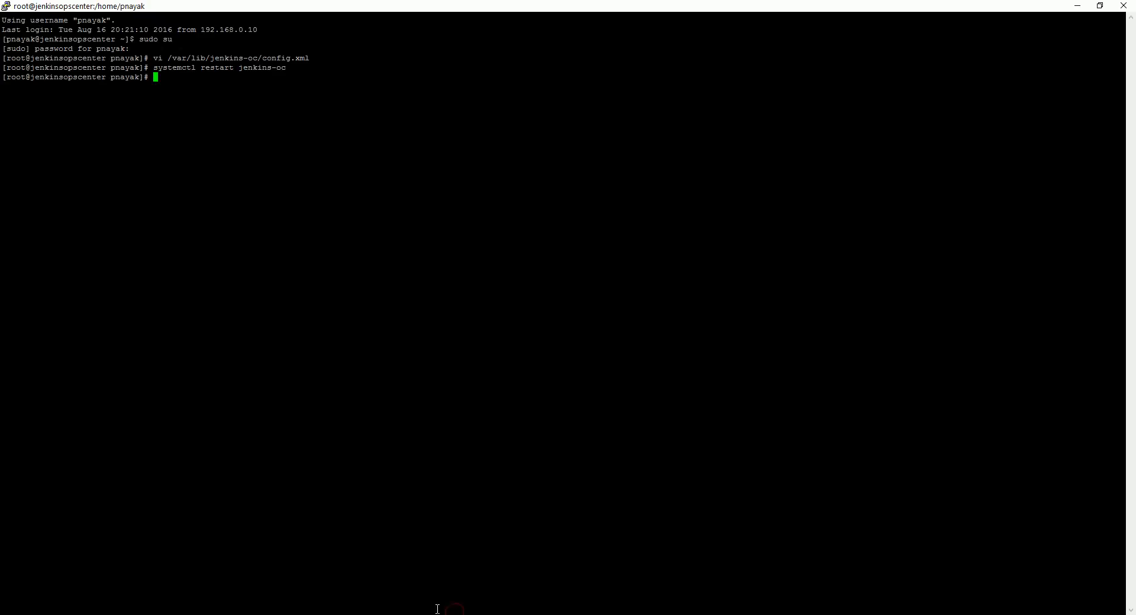
key(alt+Tab)
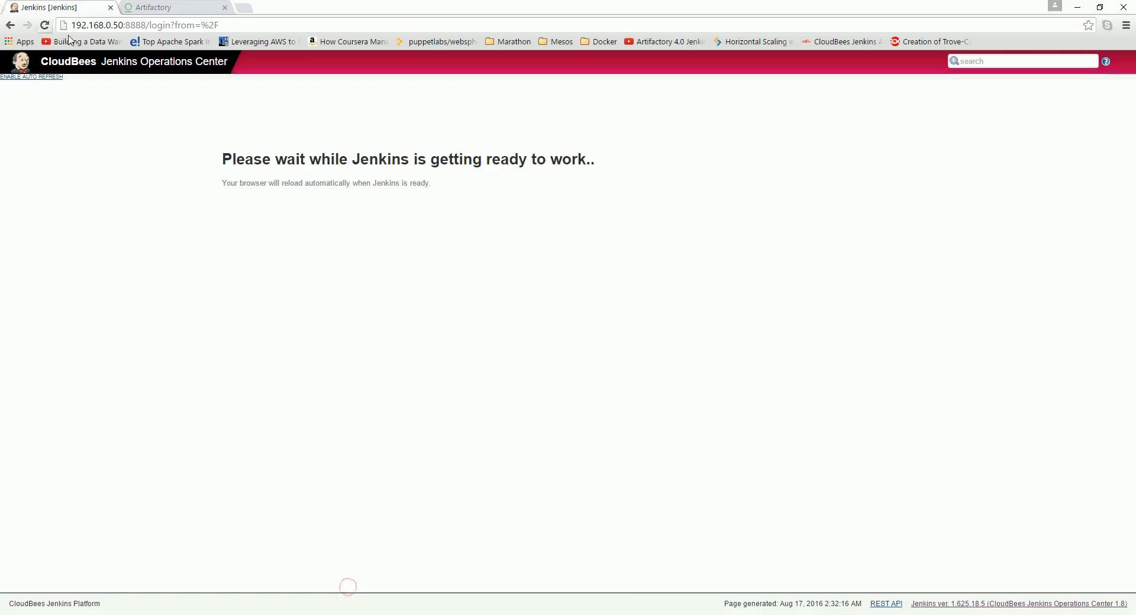
drag(148, 25, 276, 50)
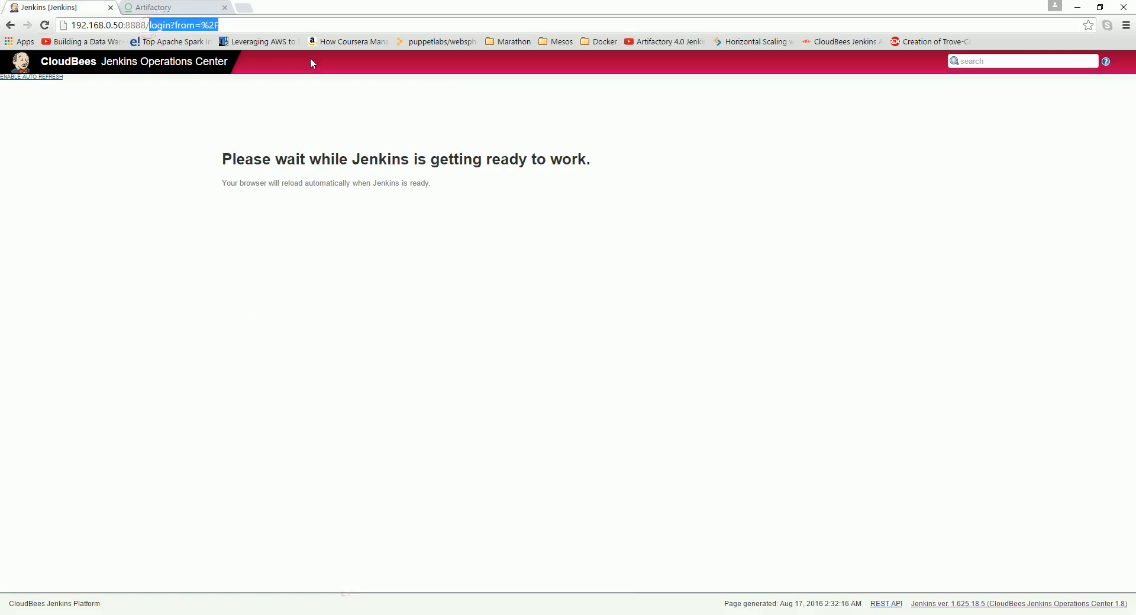
key(BackSpace)
key(Return)
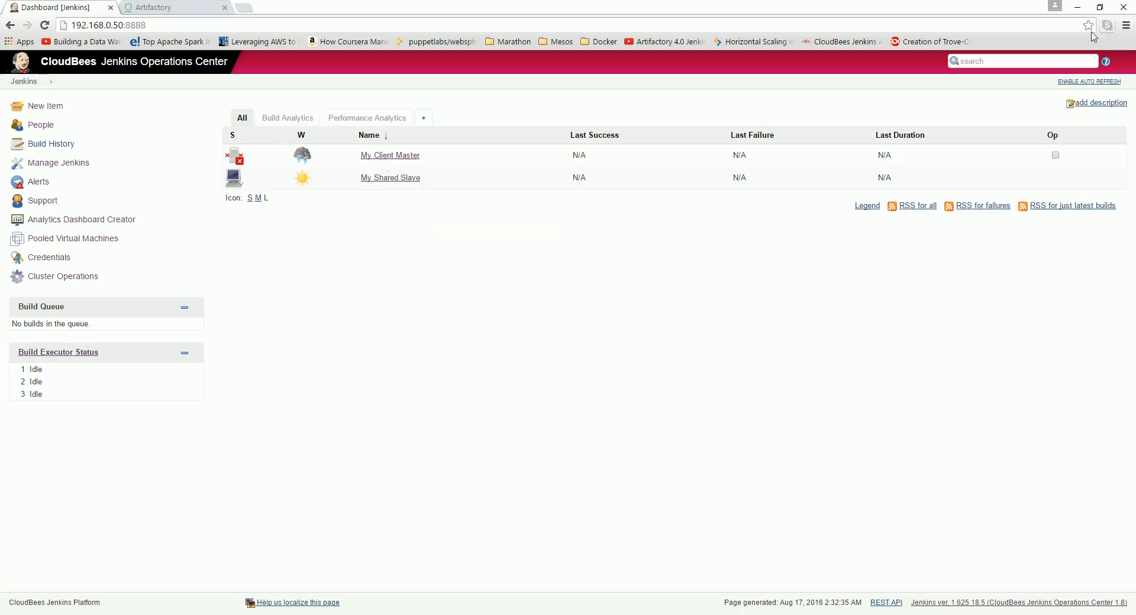
click(52, 171)
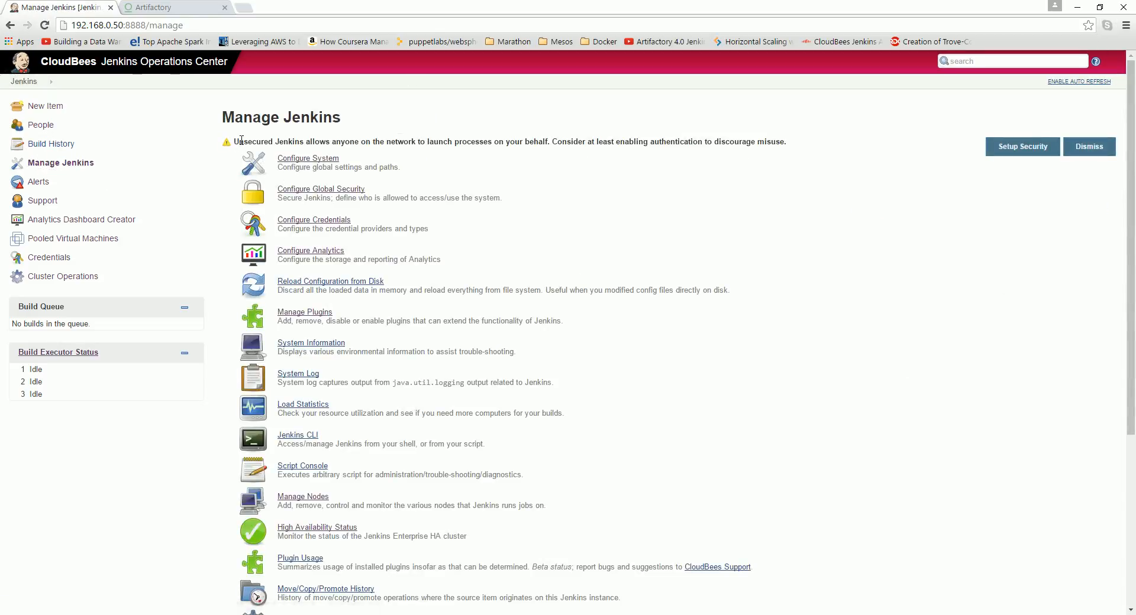
click(308, 189)
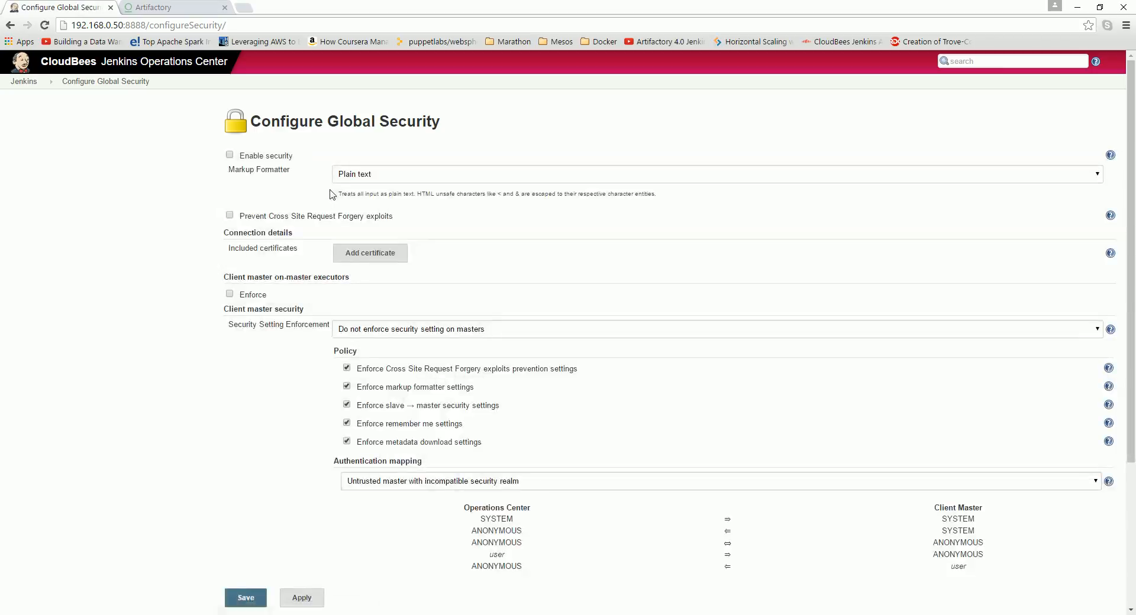
click(230, 156)
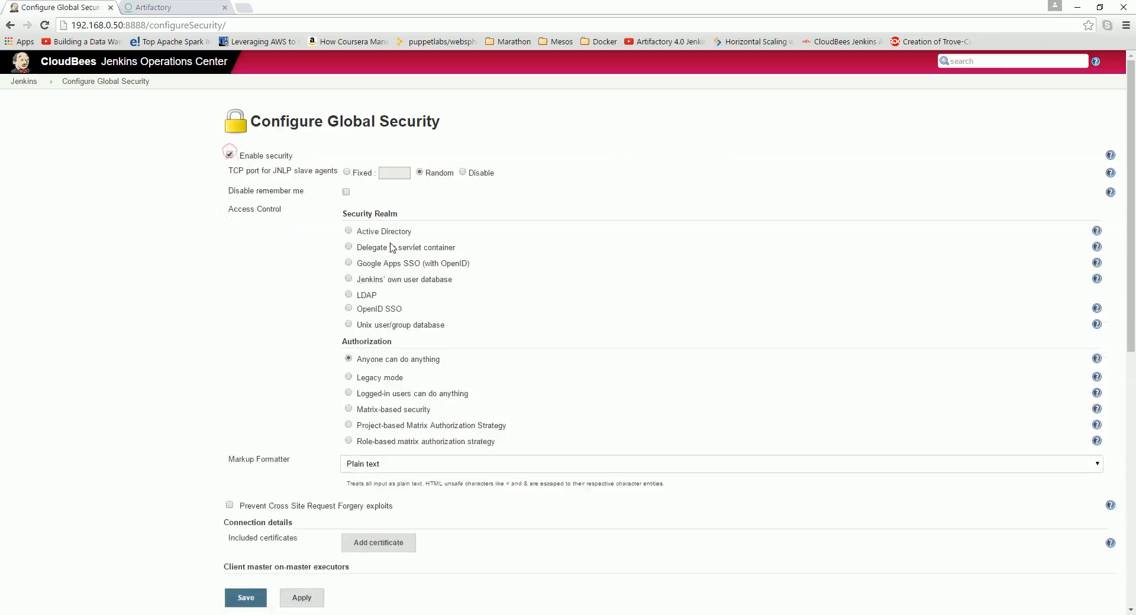
click(32, 84)
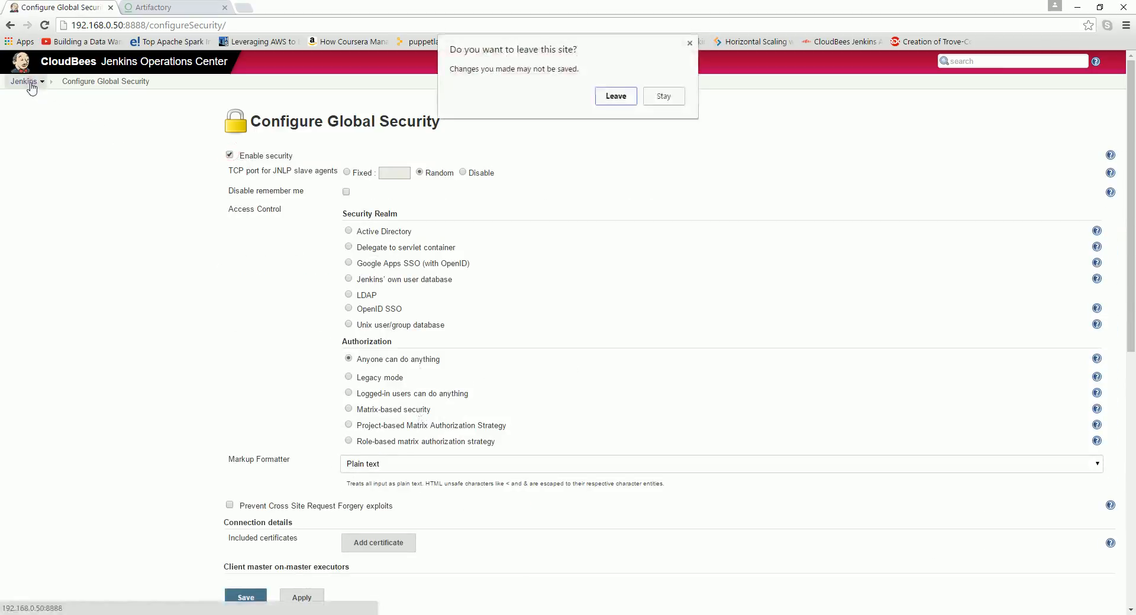
click(622, 101)
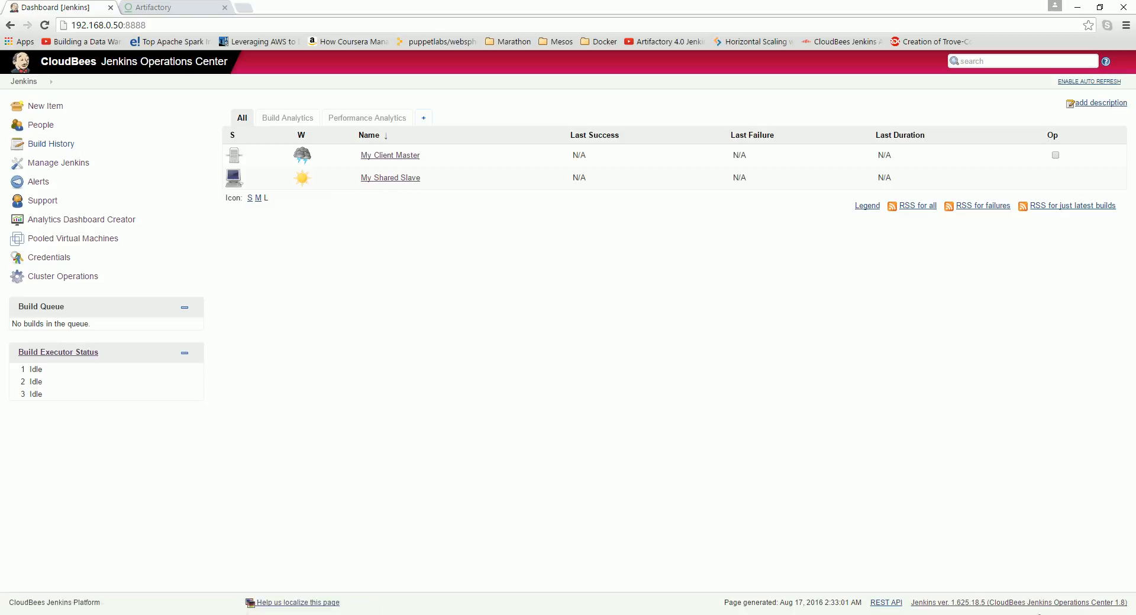
click(1039, 614)
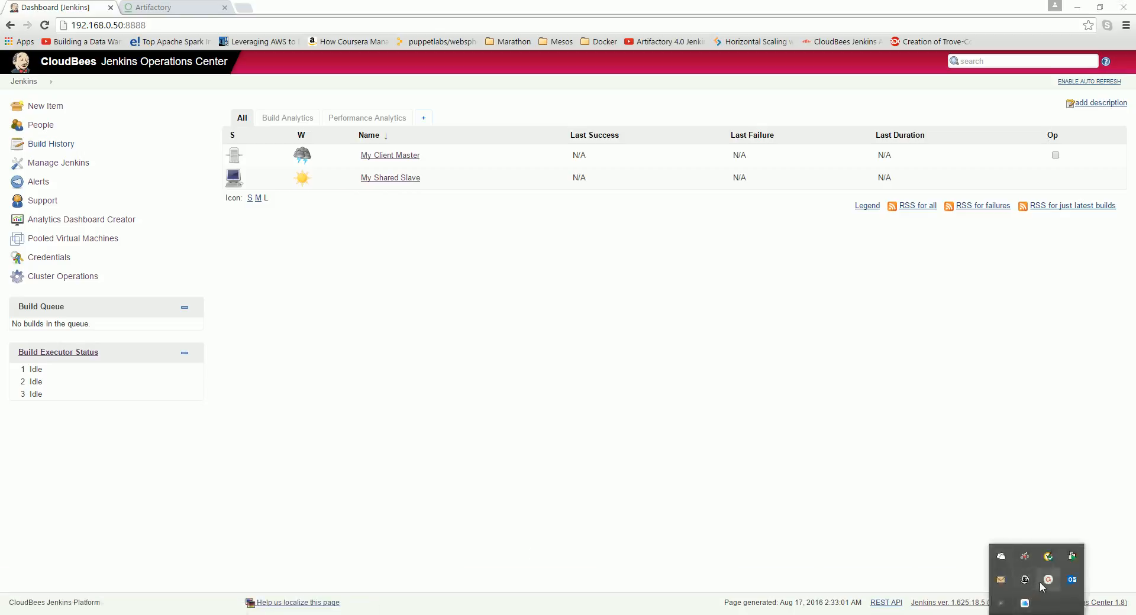
click(702, 289)
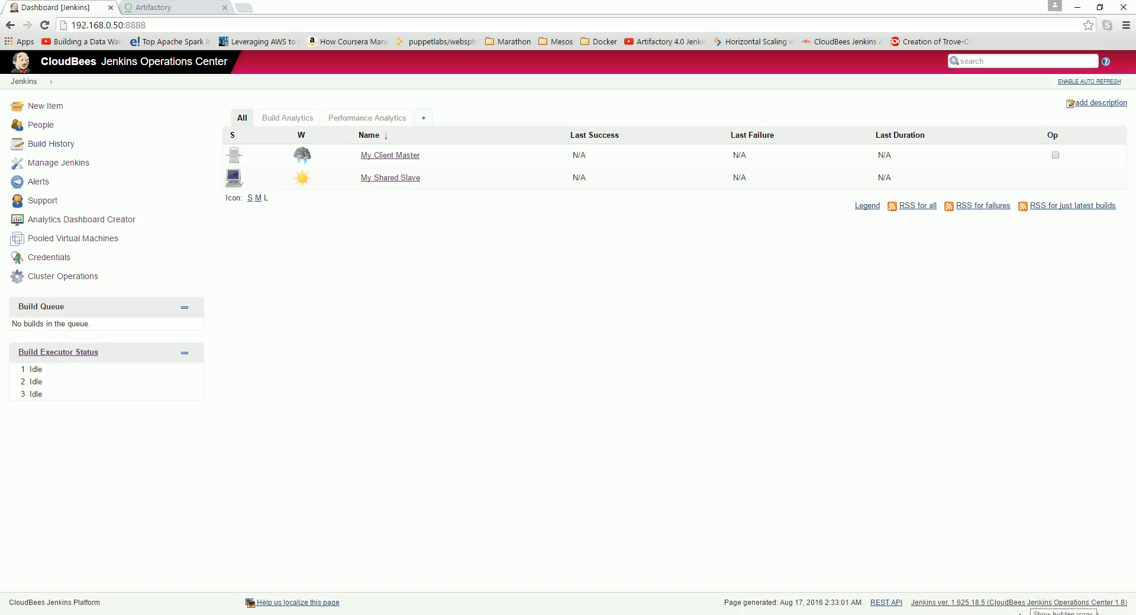
click(1020, 614)
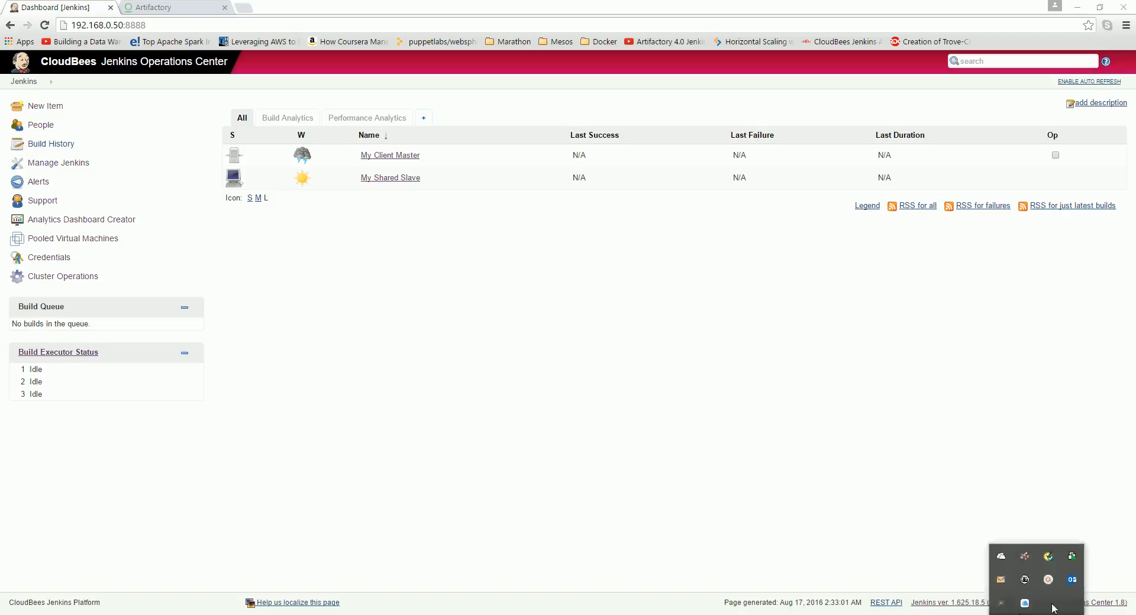